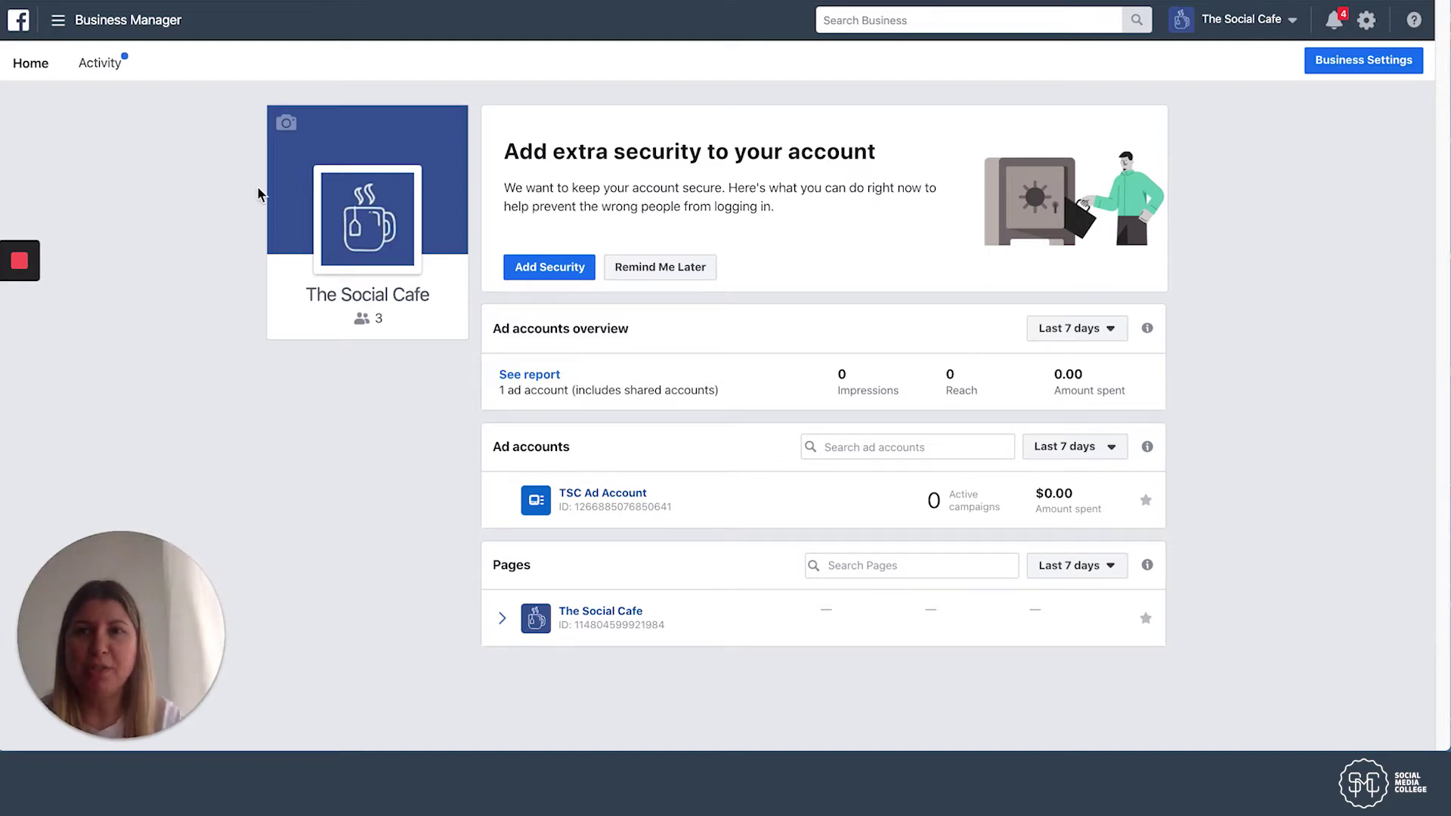
Step: Open Ads Manager from the full list of Business Manager tools
{"action": "left_click", "coordinate": [59, 23]}
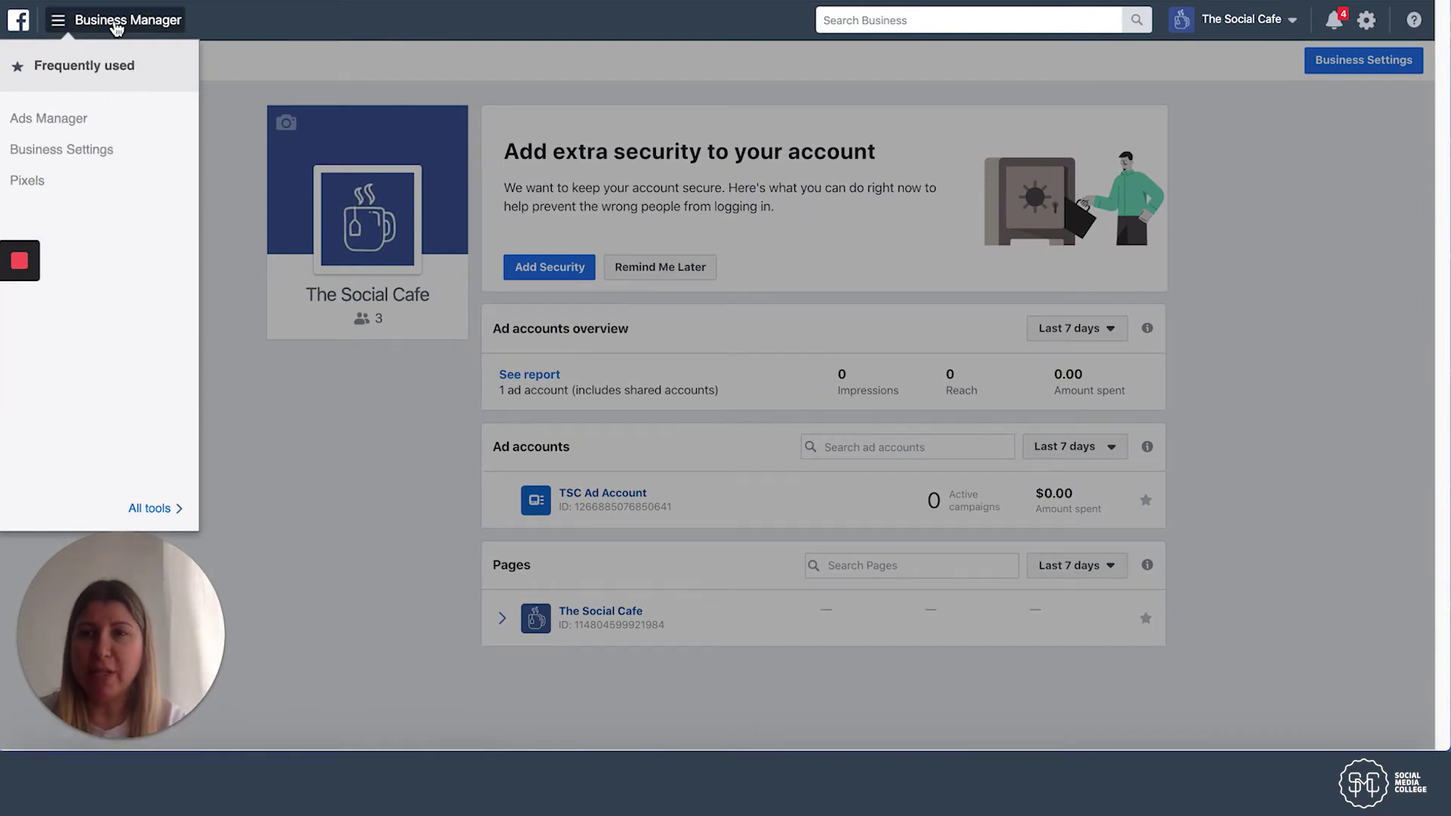
{"action": "left_click", "coordinate": [142, 509]}
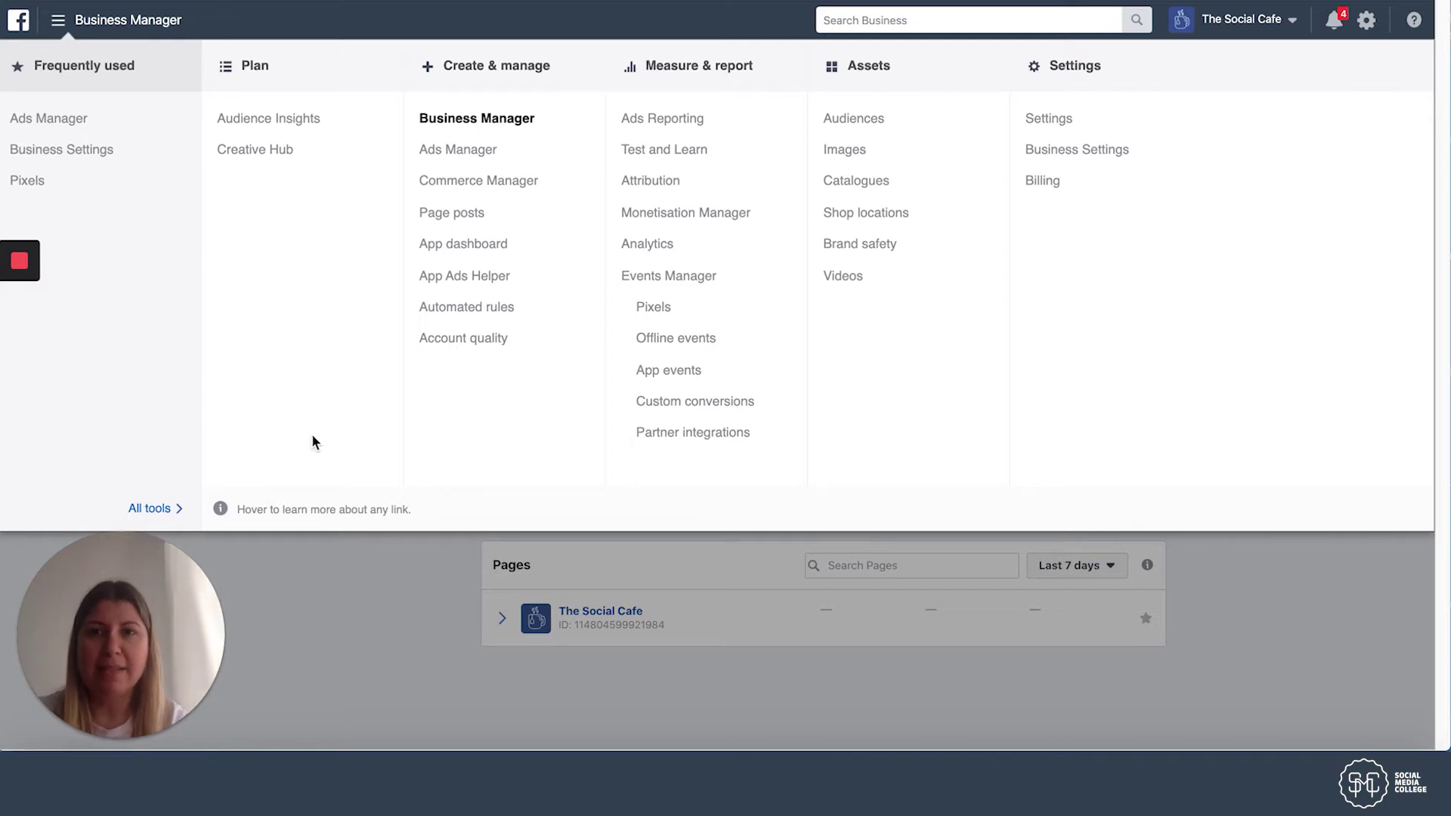
{"action": "left_click", "coordinate": [482, 155]}
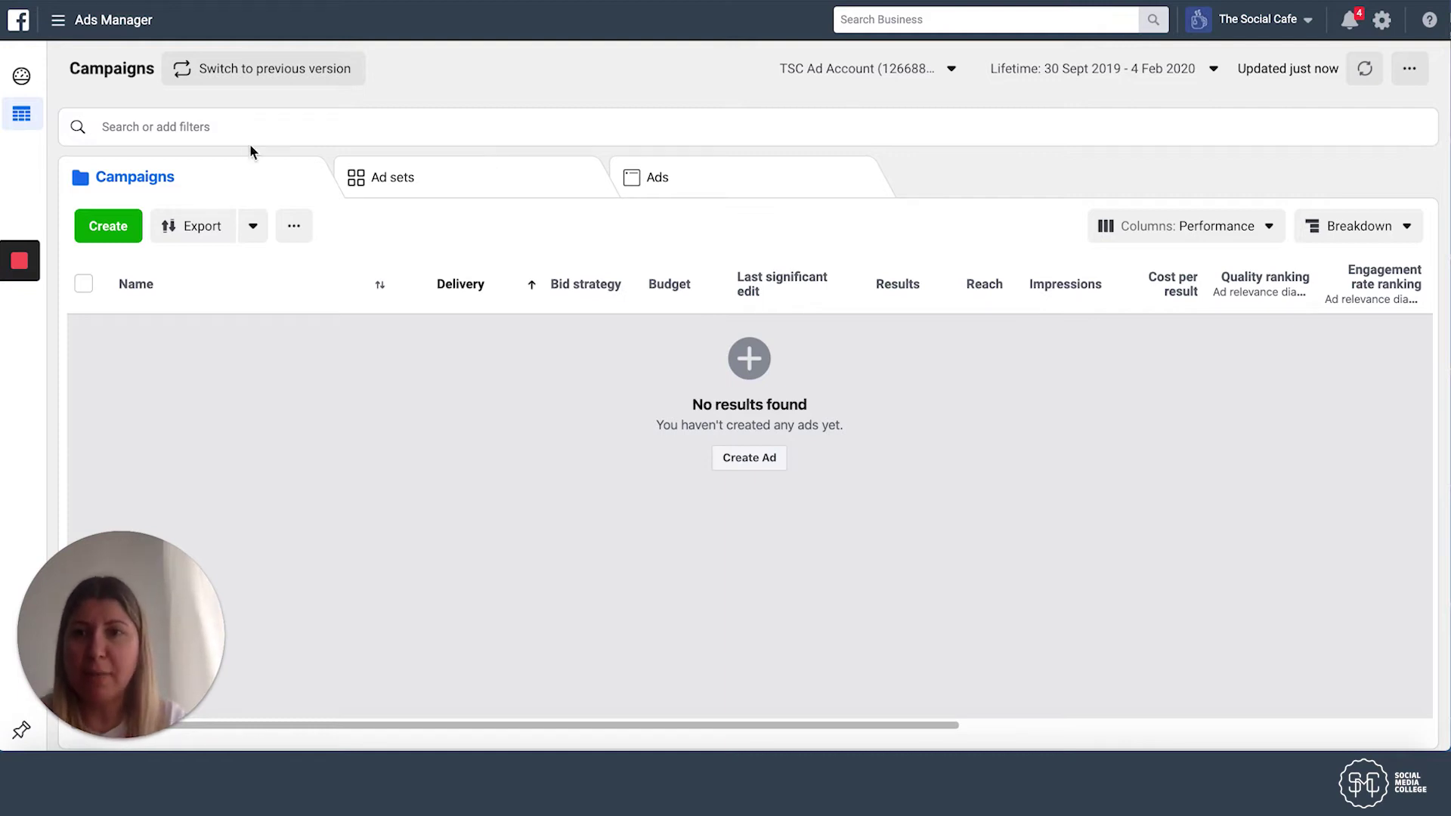
Step: Start creating a new campaign with Brand Awareness as its marketing objective
{"action": "left_click", "coordinate": [106, 227]}
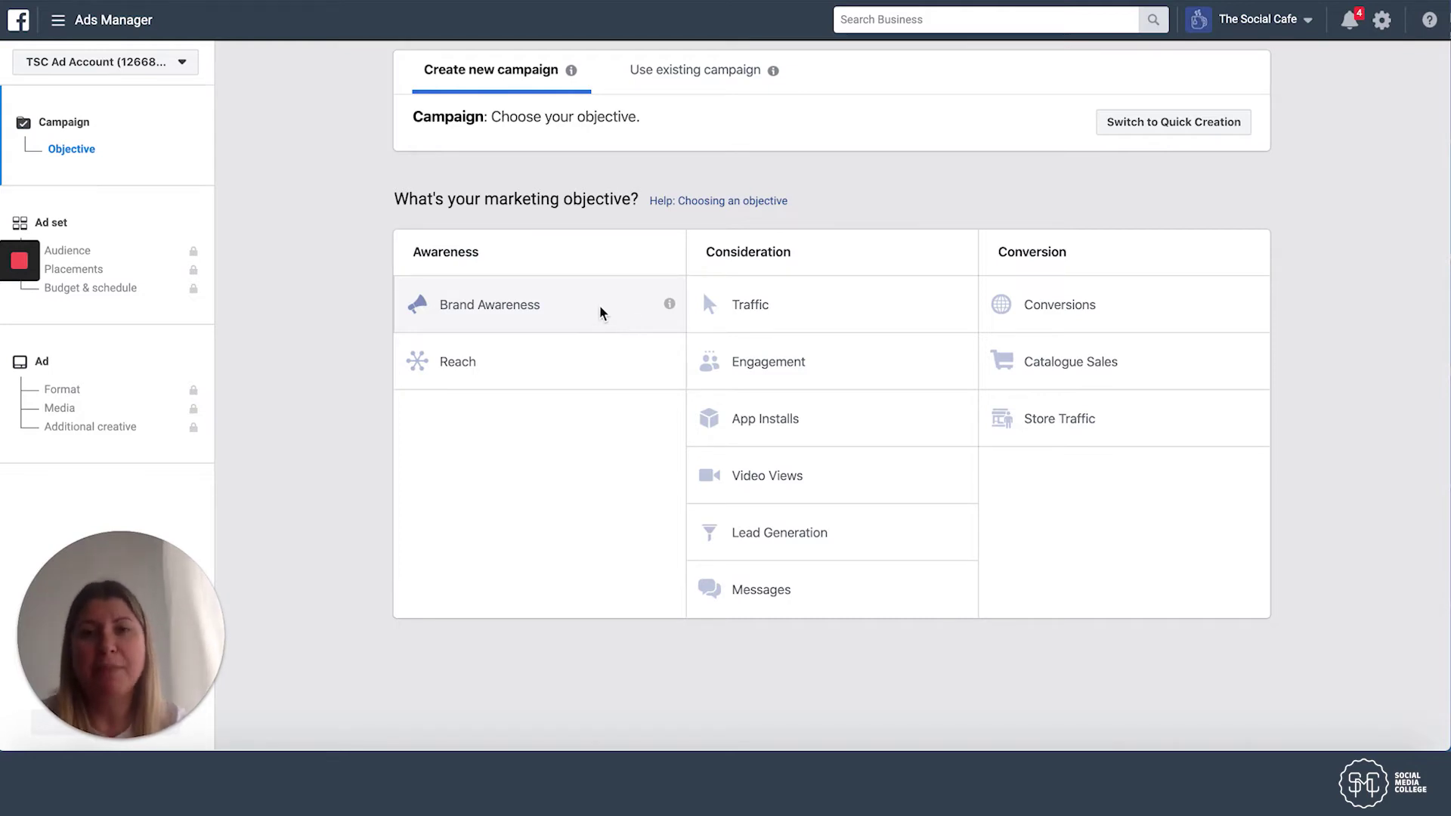
{"action": "left_click", "coordinate": [599, 311]}
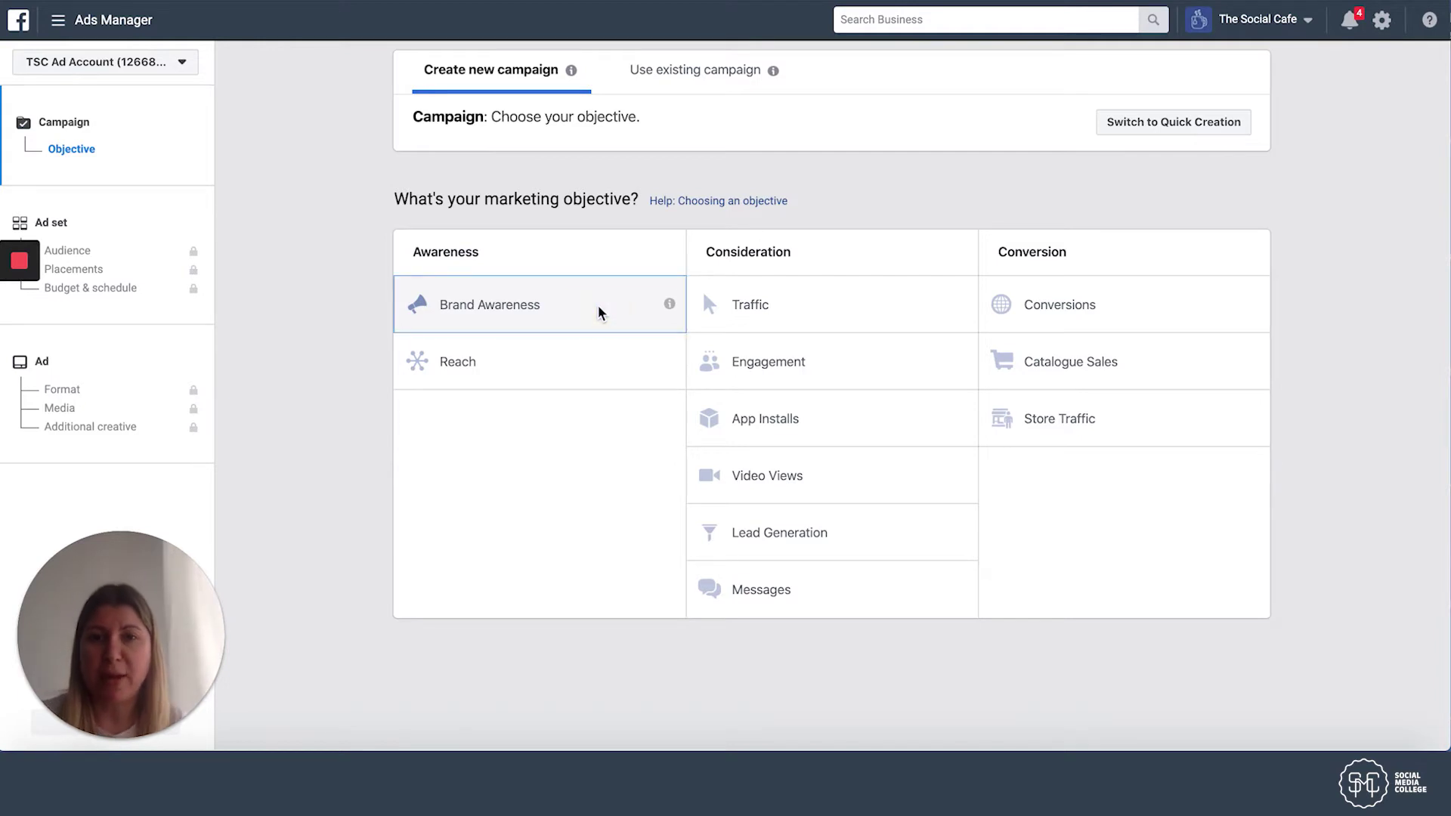
{"action": "scroll", "coordinate": [1306, 413], "scroll_direction": "down", "scroll_amount": 2}
{"action": "scroll", "coordinate": [1304, 405], "scroll_direction": "down", "scroll_amount": 5}
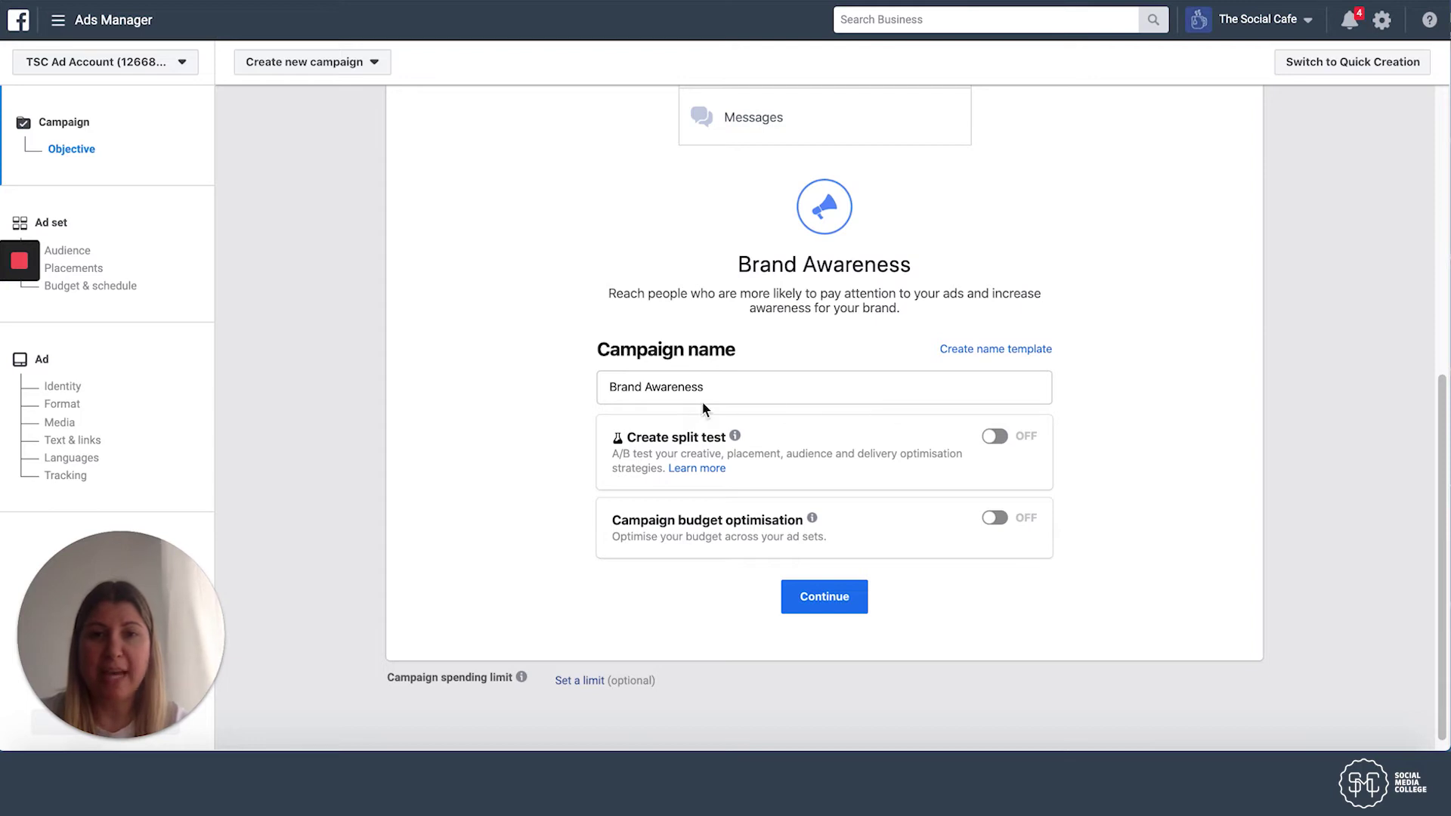
Step: Name the campaign "Free Coffee Offer" and continue to the ad set setup
{"action": "left_click", "coordinate": [713, 388]}
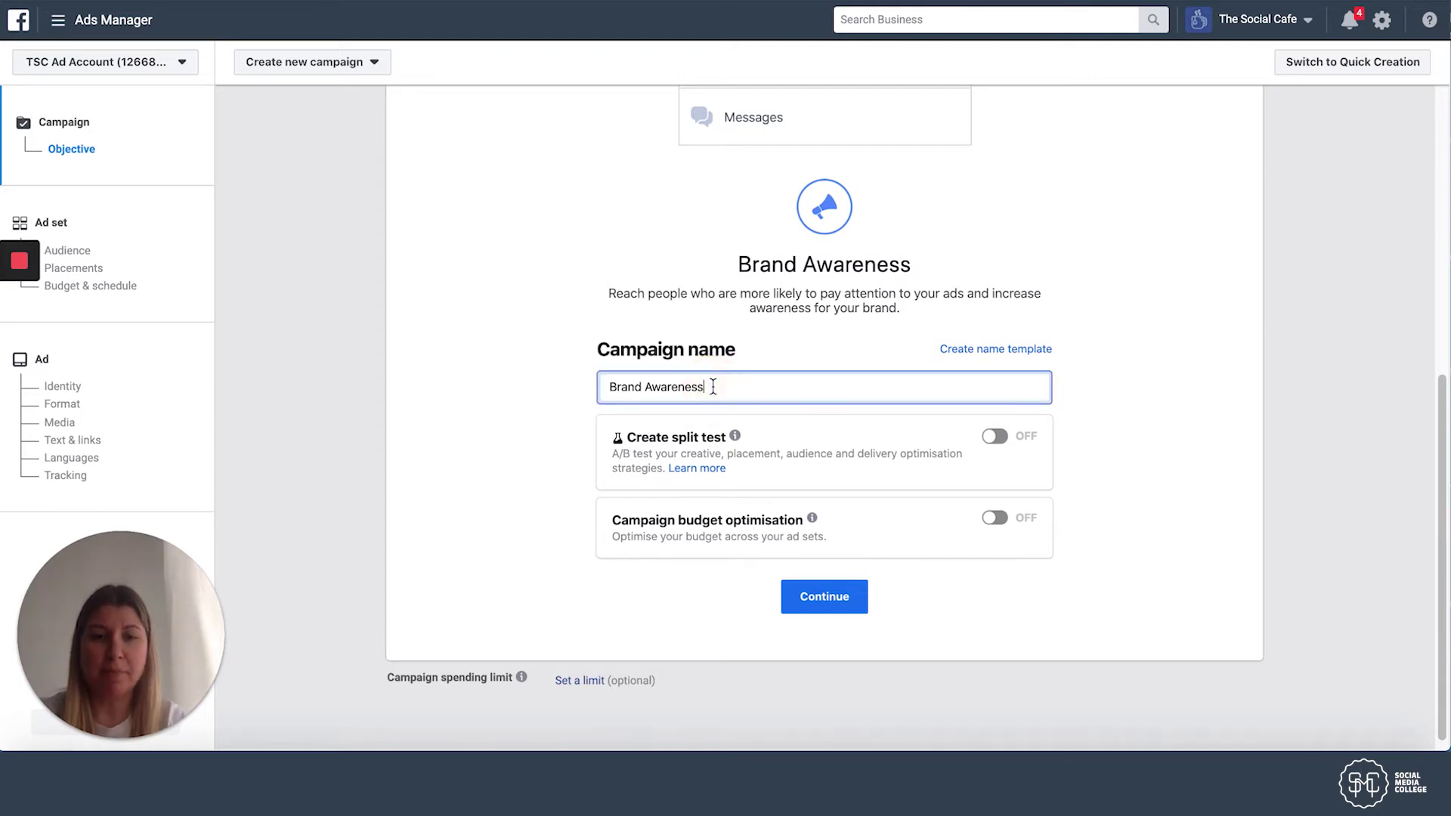
{"action": "triple_click", "coordinate": [713, 387]}
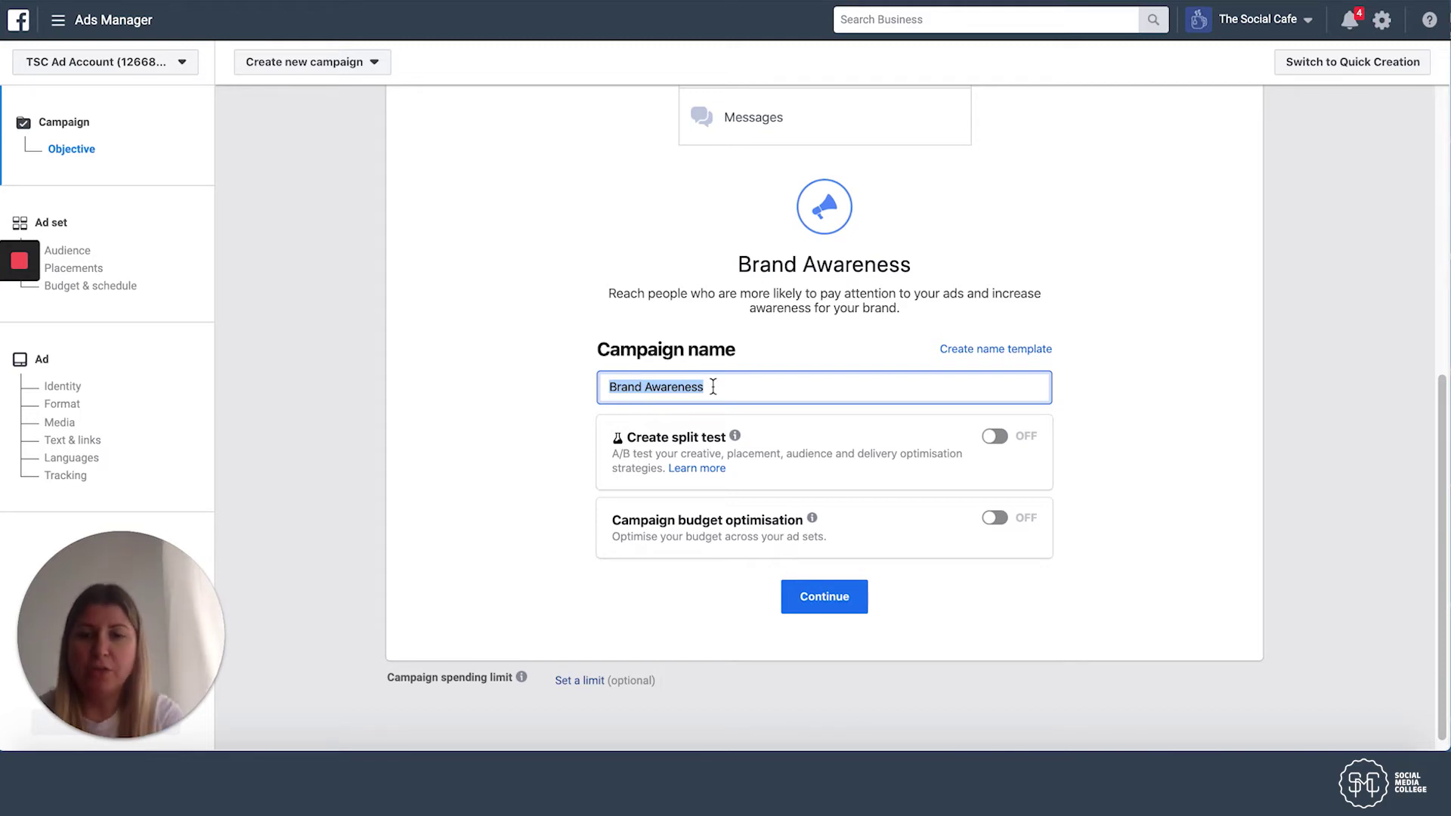
{"action": "type", "text": "Free "}
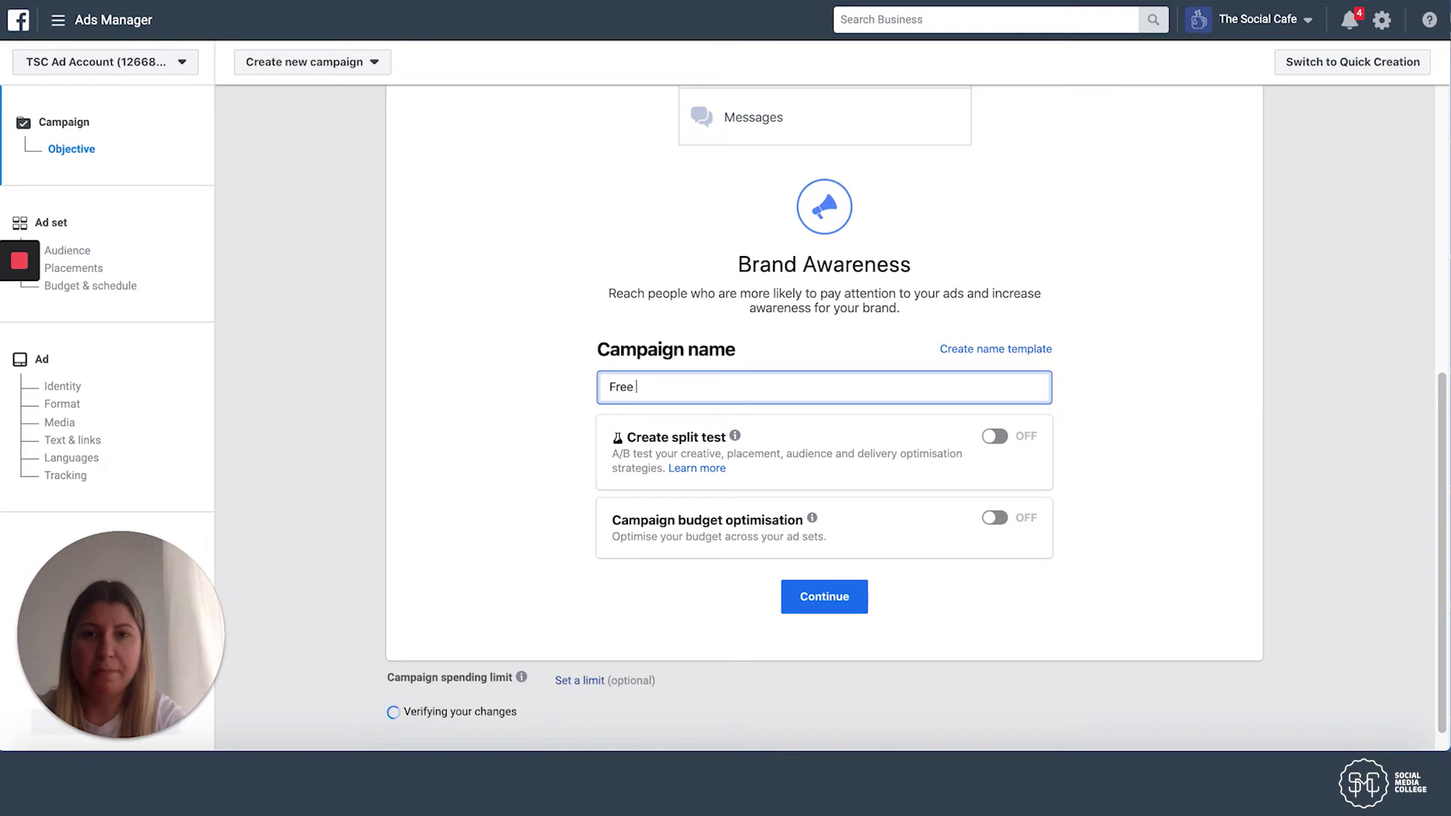
{"action": "type", "text": "Coffee Offer"}
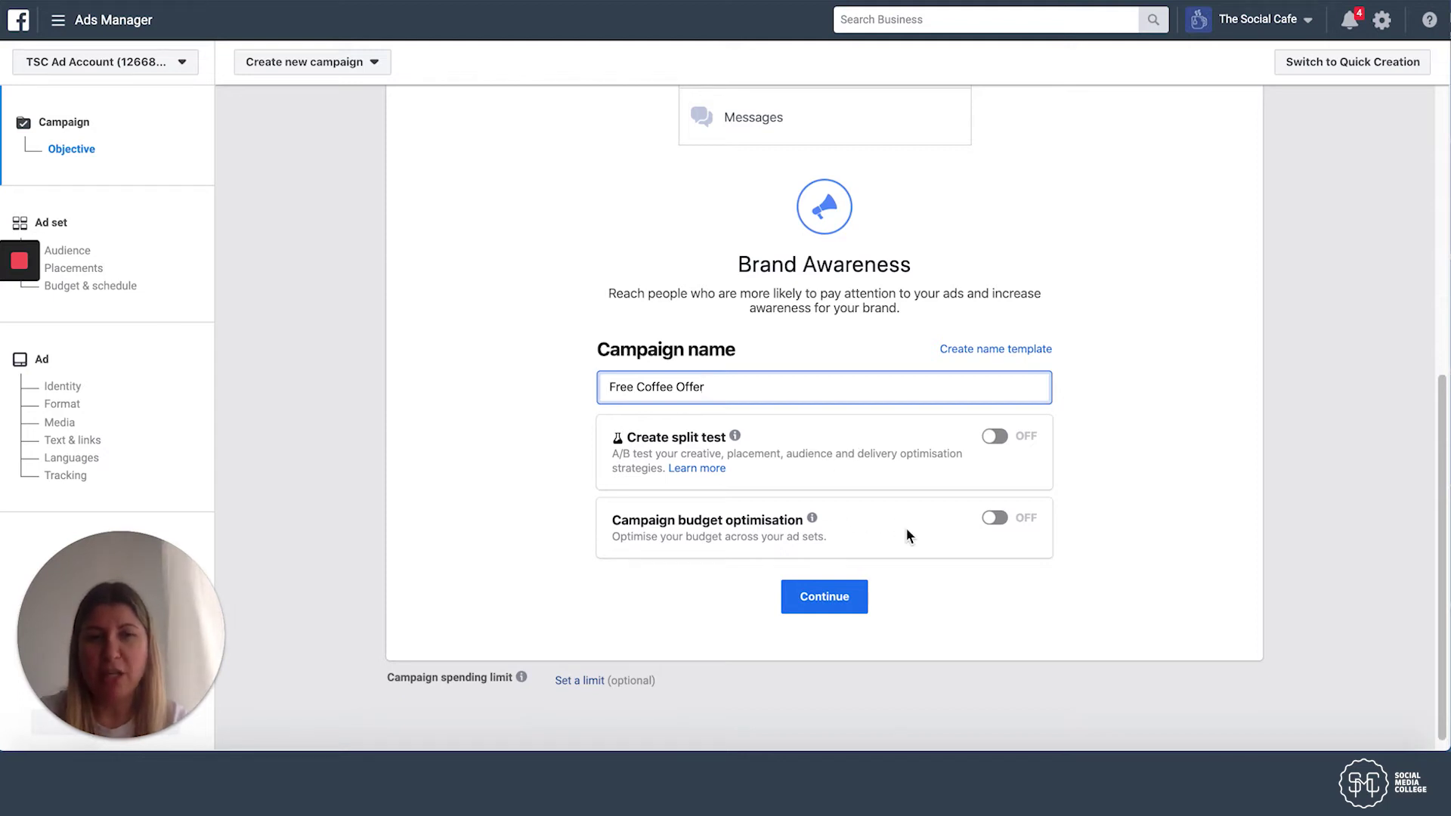
{"action": "left_click", "coordinate": [839, 591]}
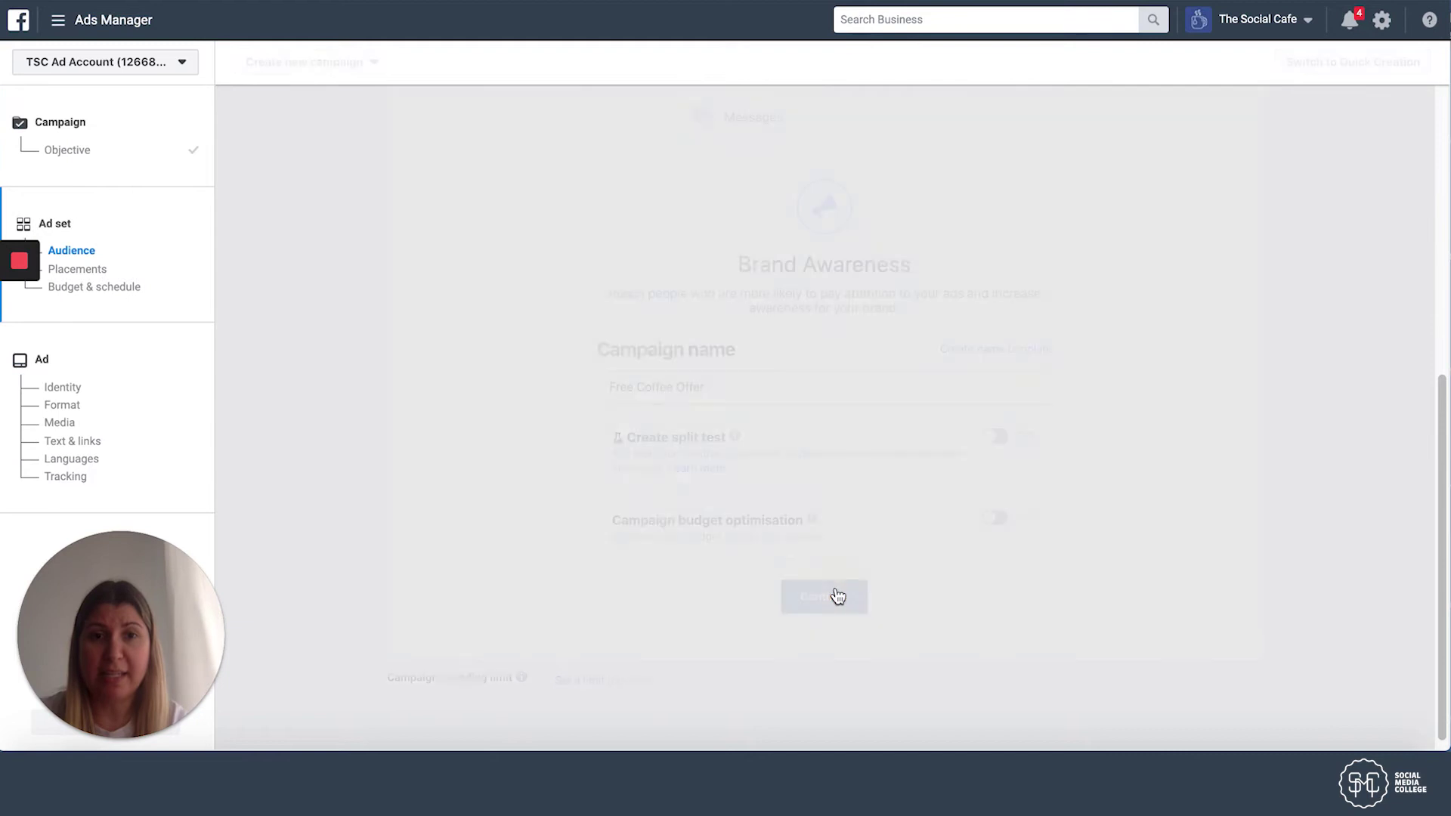
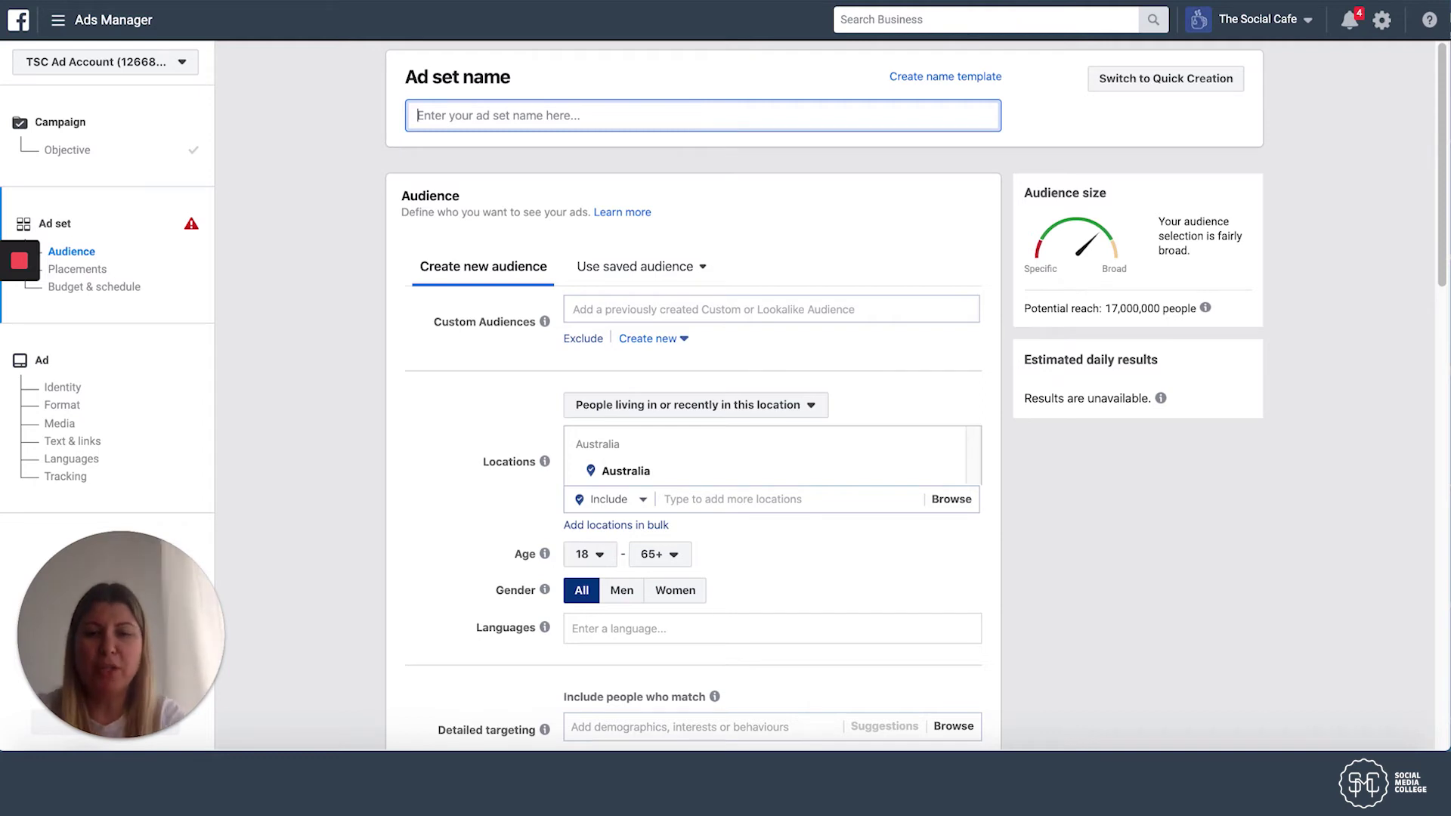
Step: Name the ad set "Local Sydney Area" and set its audience location to Sydney, New South Wales
{"action": "type", "text": "Local "}
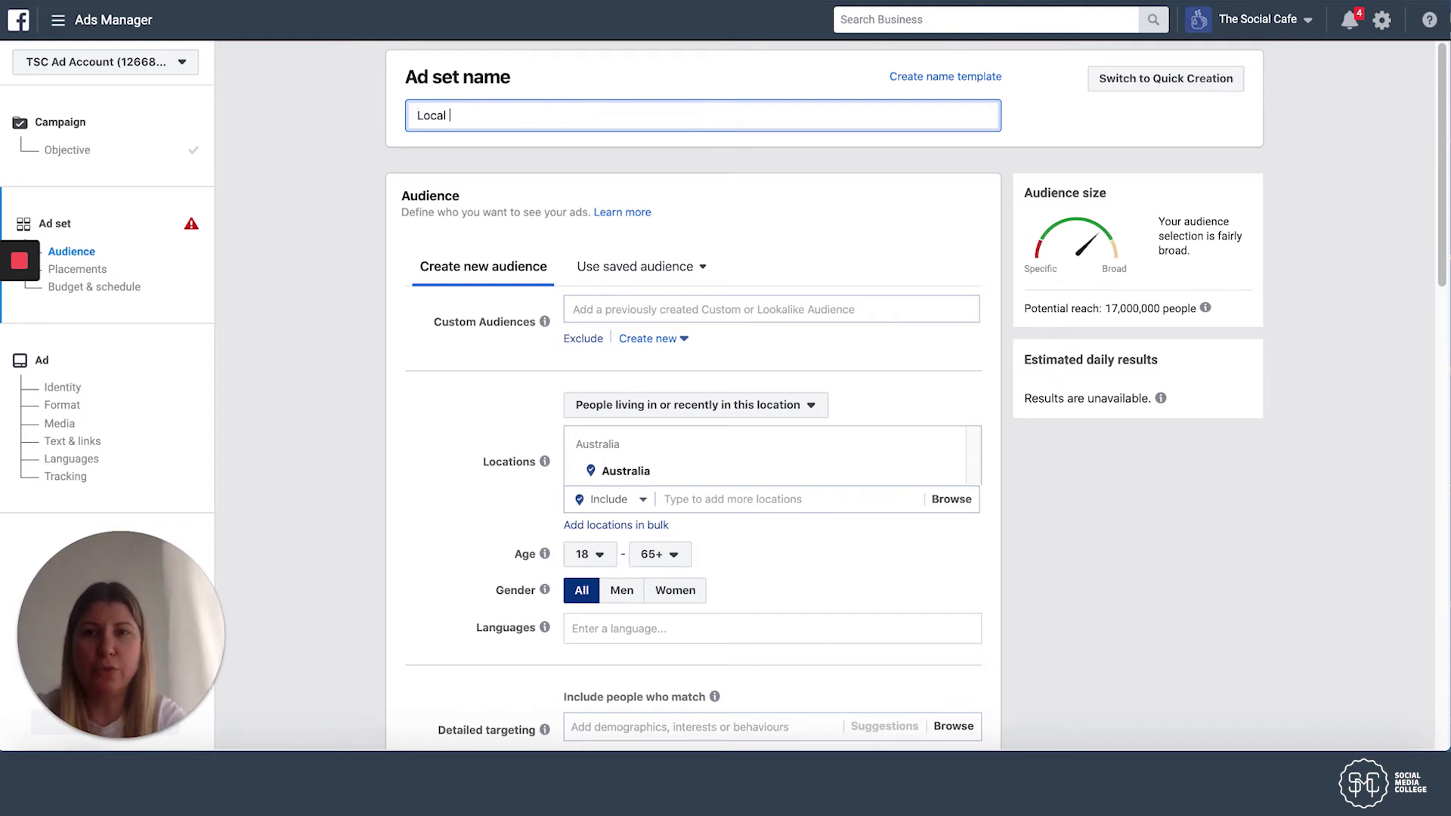
{"action": "type", "text": "Sydney Area"}
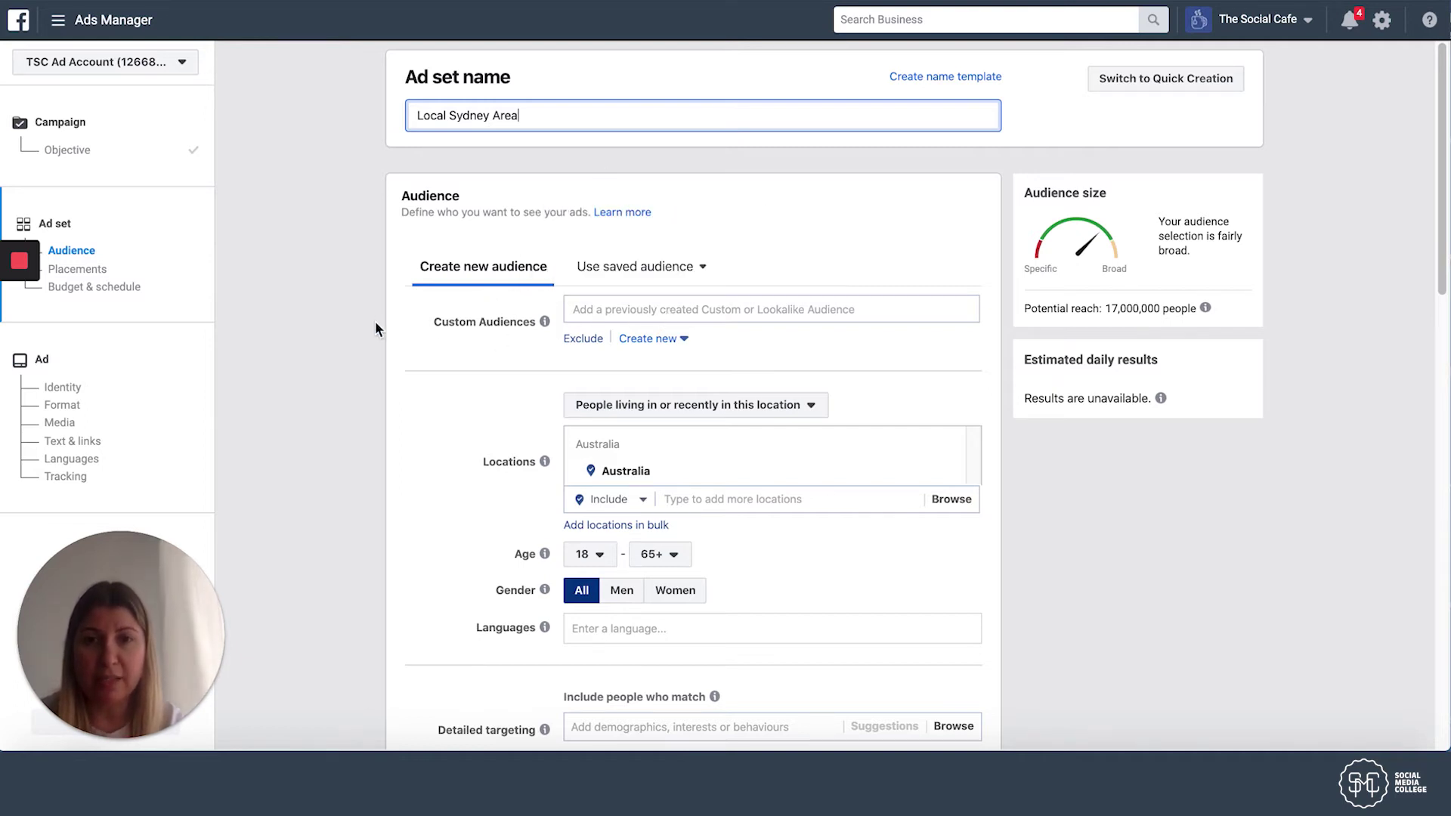
{"action": "scroll", "coordinate": [378, 329], "scroll_direction": "down", "scroll_amount": 2}
{"action": "scroll", "coordinate": [376, 324], "scroll_direction": "down", "scroll_amount": 1}
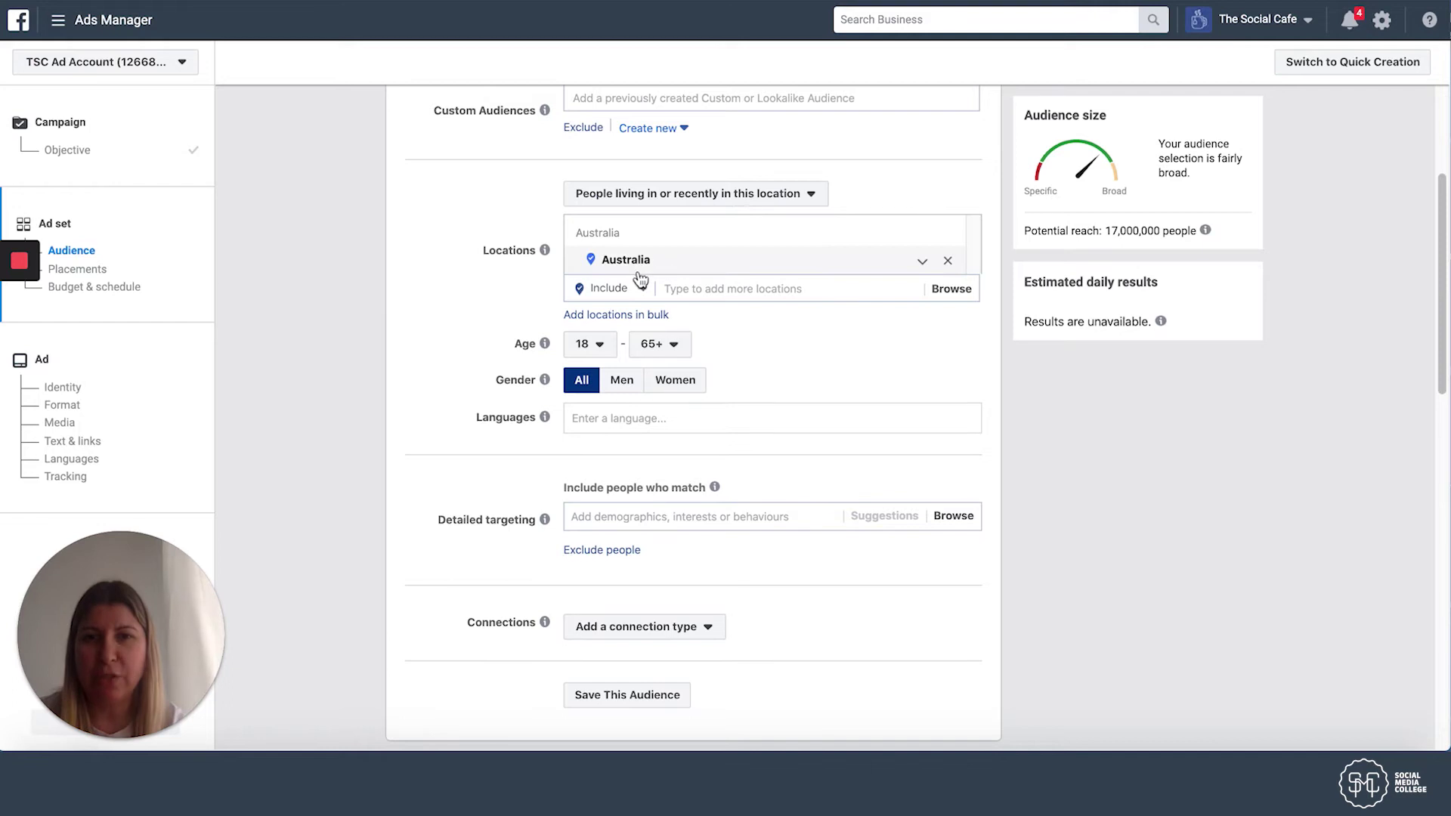
{"action": "left_click", "coordinate": [685, 287]}
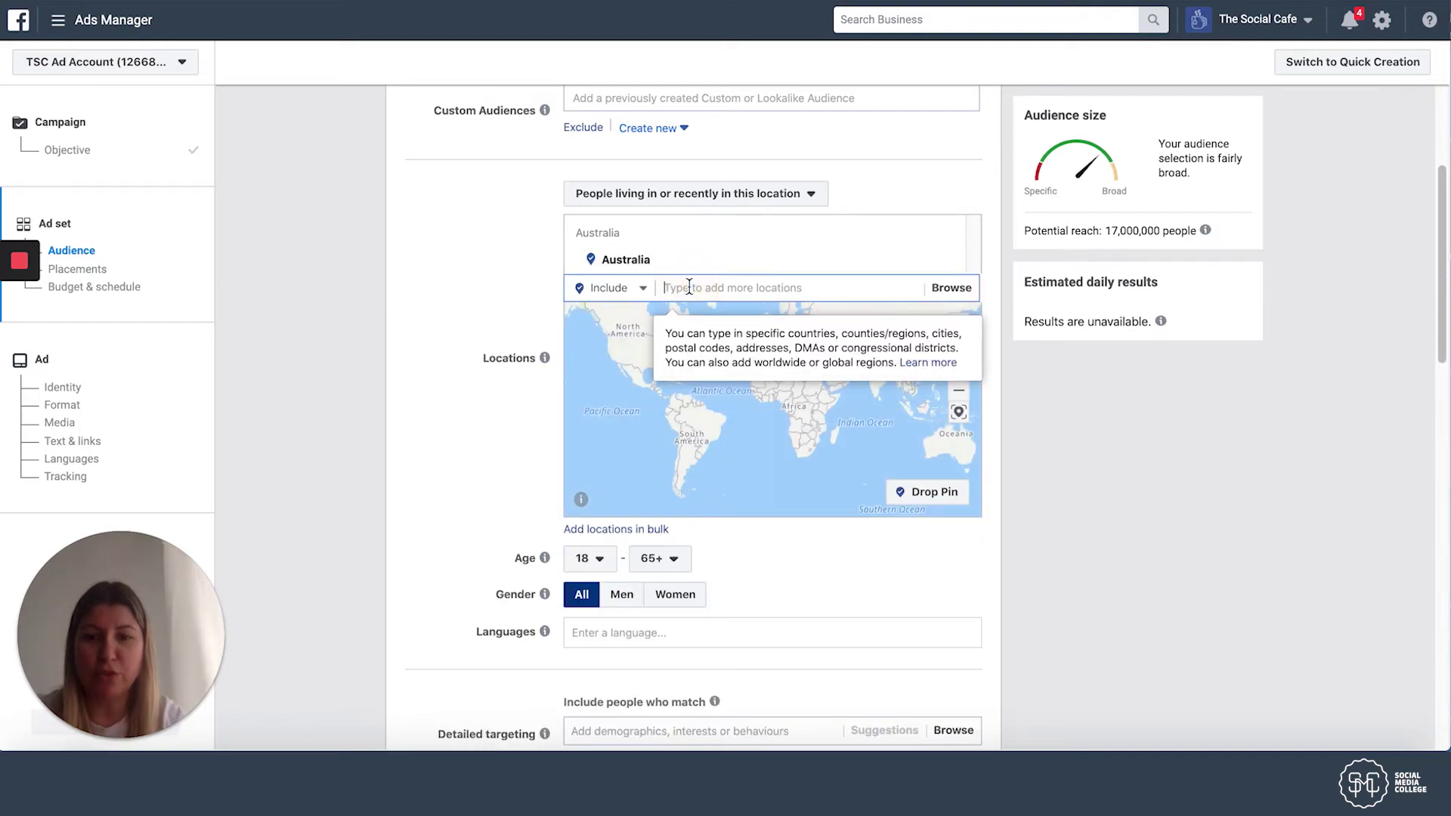
{"action": "type", "text": "sydney"}
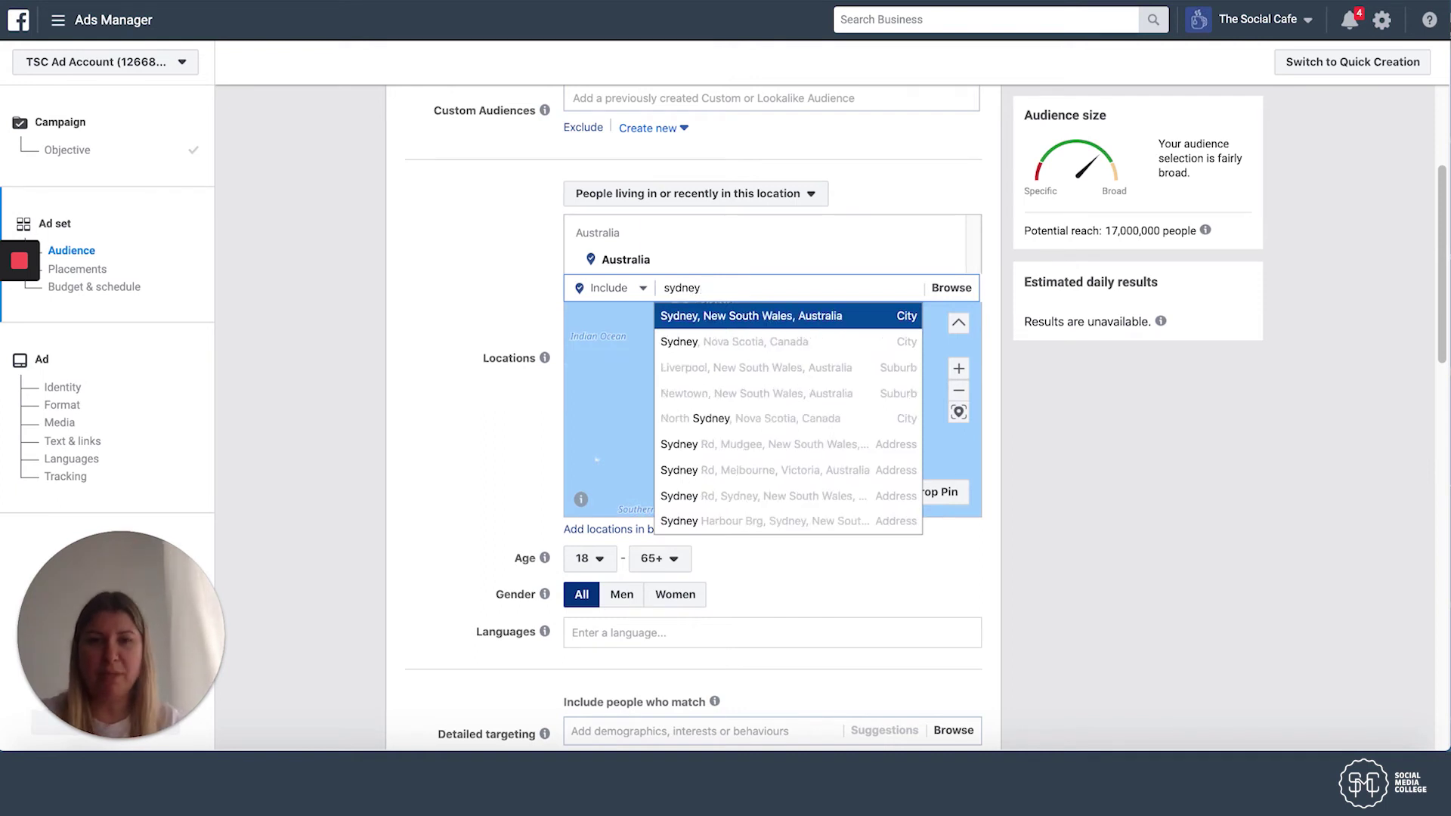
{"action": "left_click", "coordinate": [823, 317]}
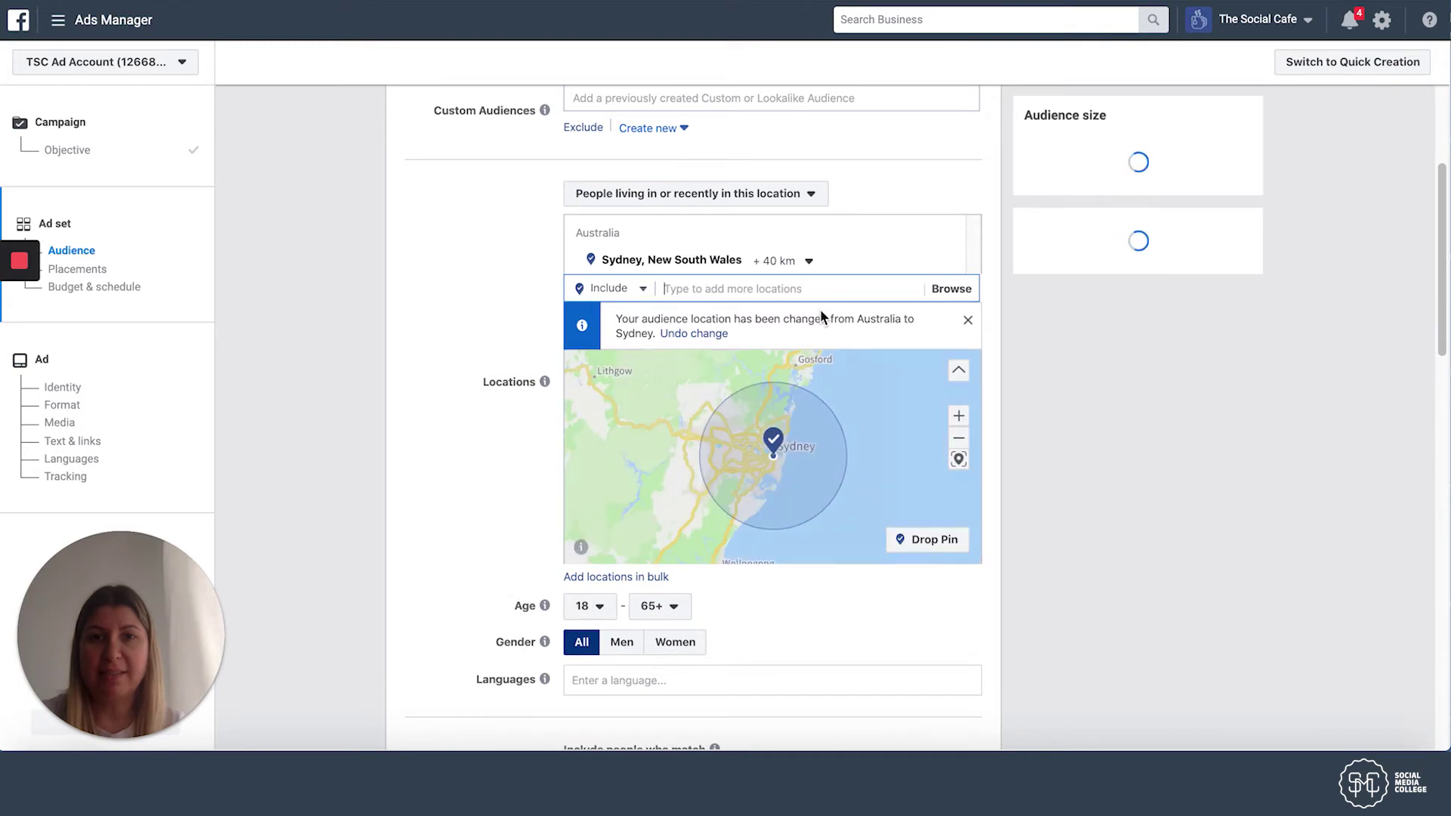
Step: Reduce the radius around the Sydney audience location to 17 km
{"action": "left_click", "coordinate": [810, 261]}
{"action": "left_click_drag", "start_coordinate": [805, 228], "coordinate": [791, 239]}
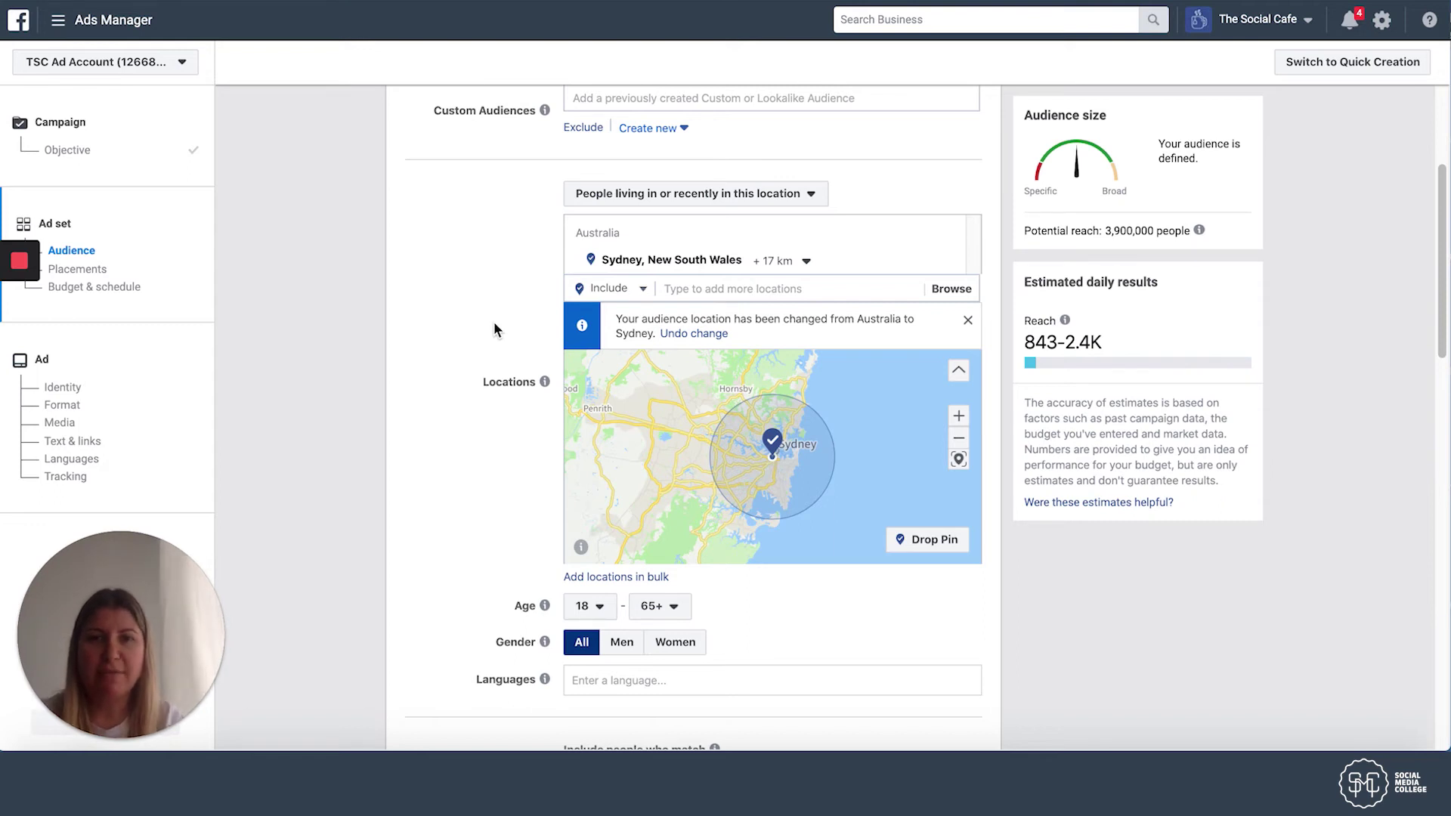
{"action": "left_click", "coordinate": [804, 261]}
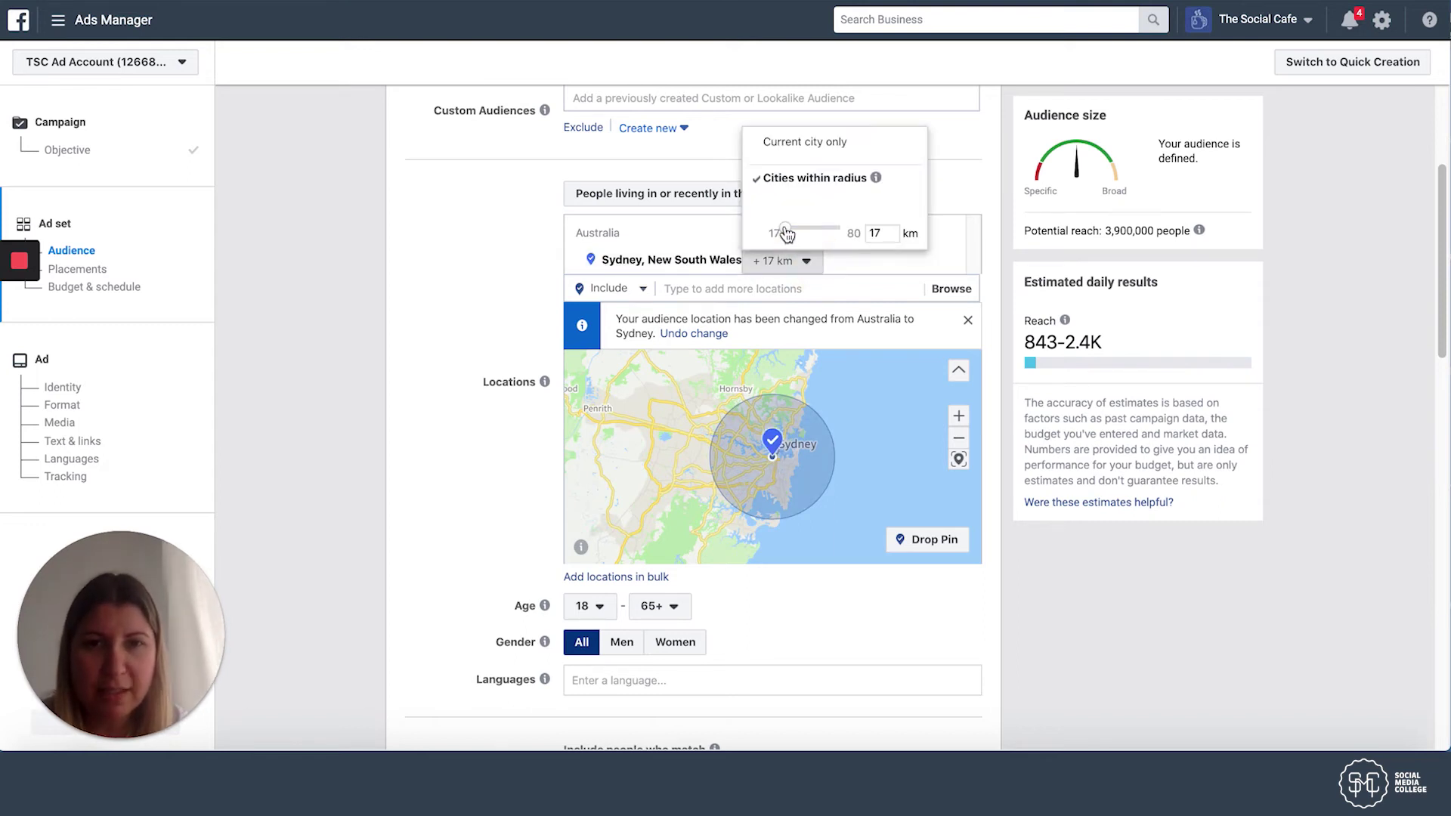
{"action": "left_click", "coordinate": [504, 332]}
Step: Set the audience age range to 25 through 40
{"action": "scroll", "coordinate": [504, 333], "scroll_direction": "down", "scroll_amount": 2}
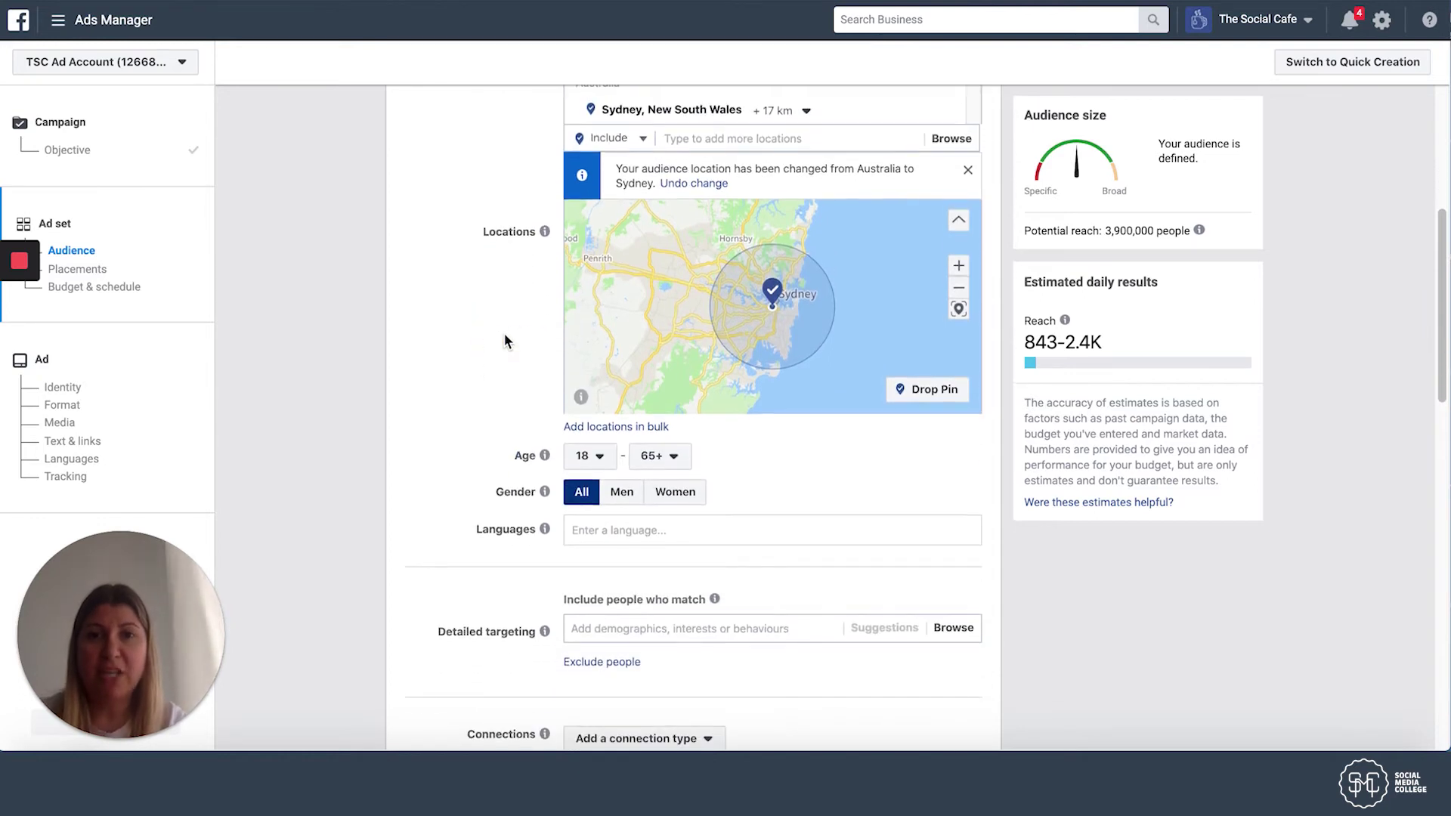
{"action": "scroll", "coordinate": [503, 336], "scroll_direction": "down", "scroll_amount": 2}
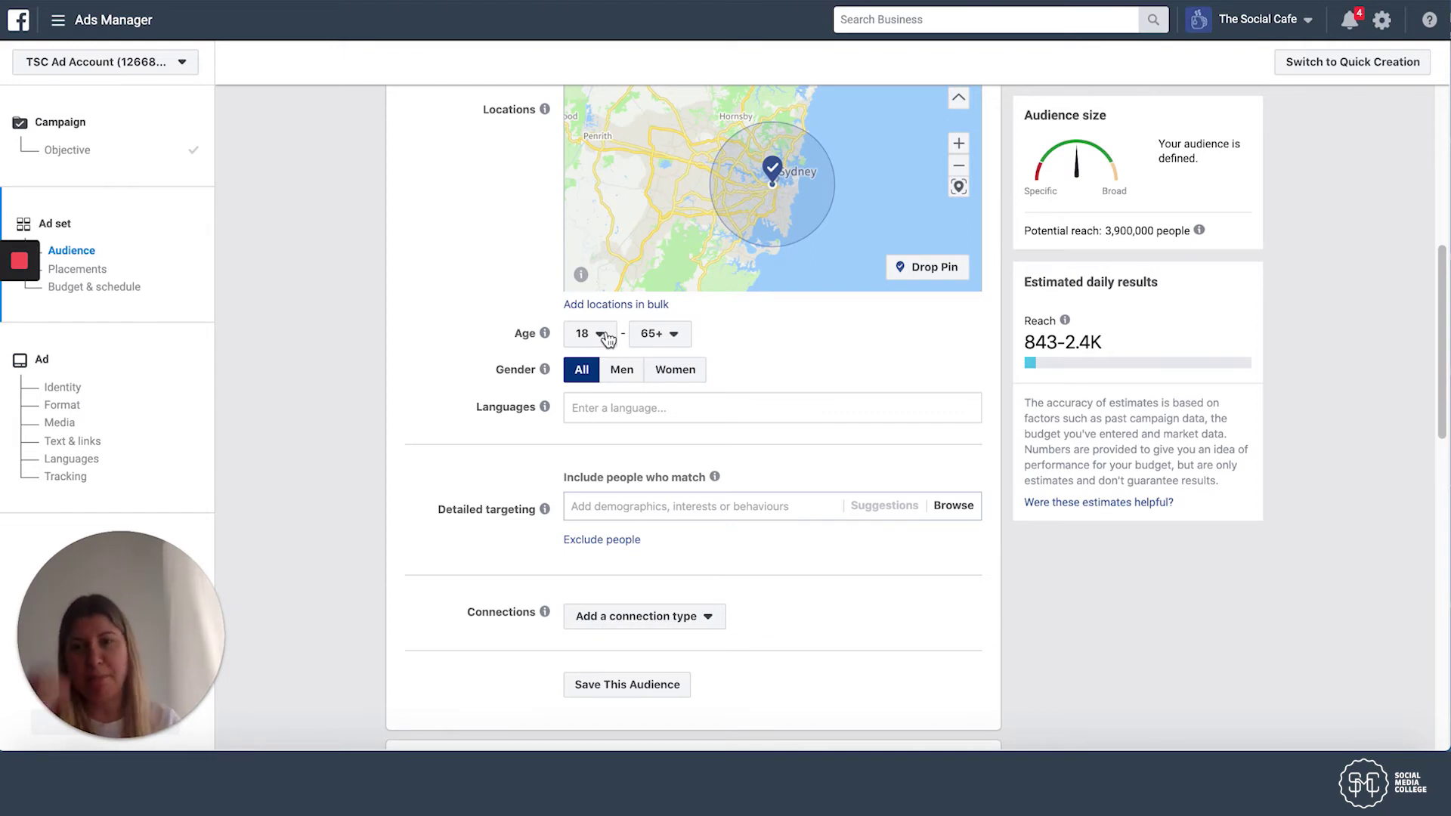
{"action": "left_click", "coordinate": [607, 339]}
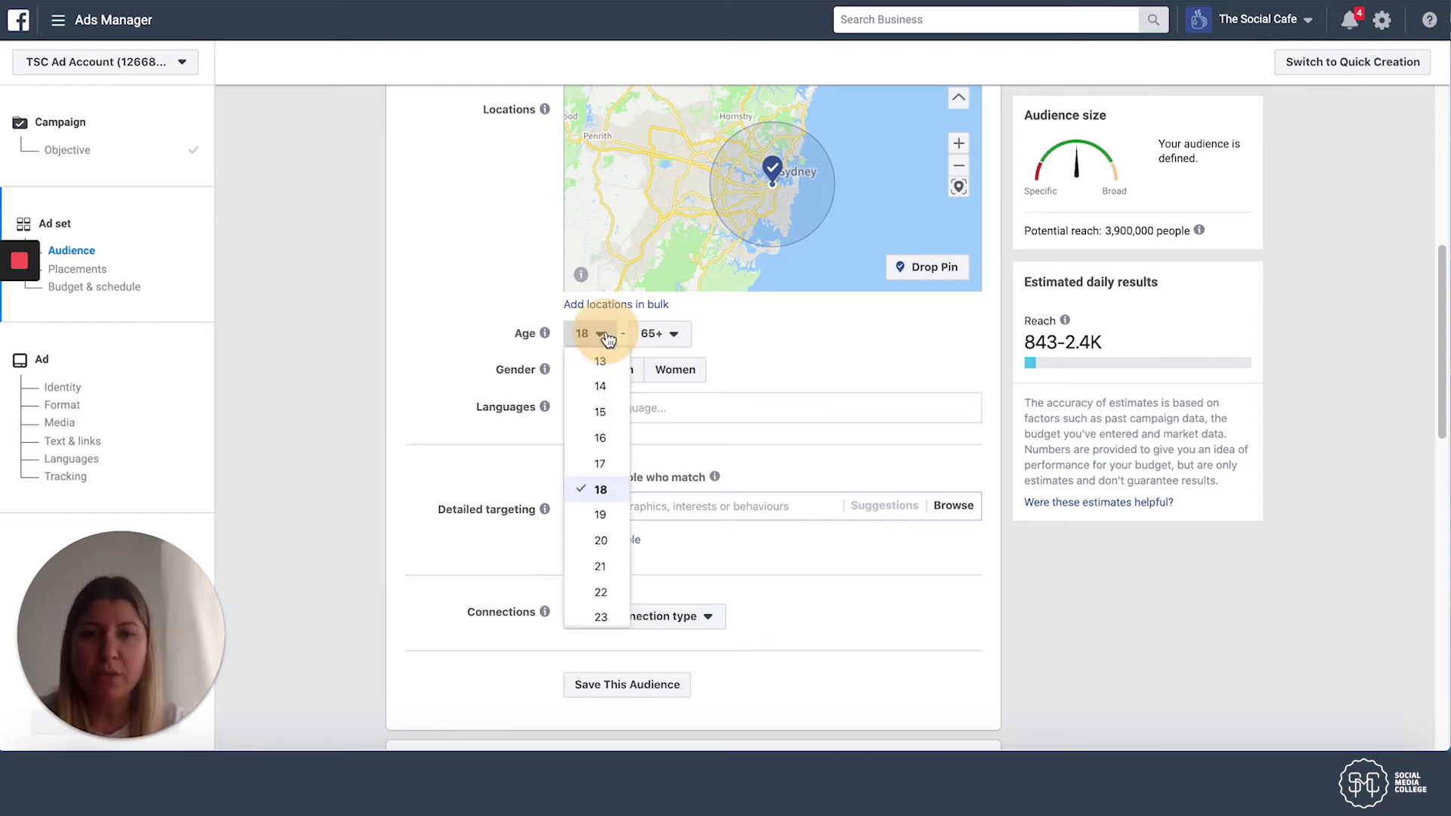
{"action": "scroll", "coordinate": [603, 483], "scroll_direction": "down", "scroll_amount": 3}
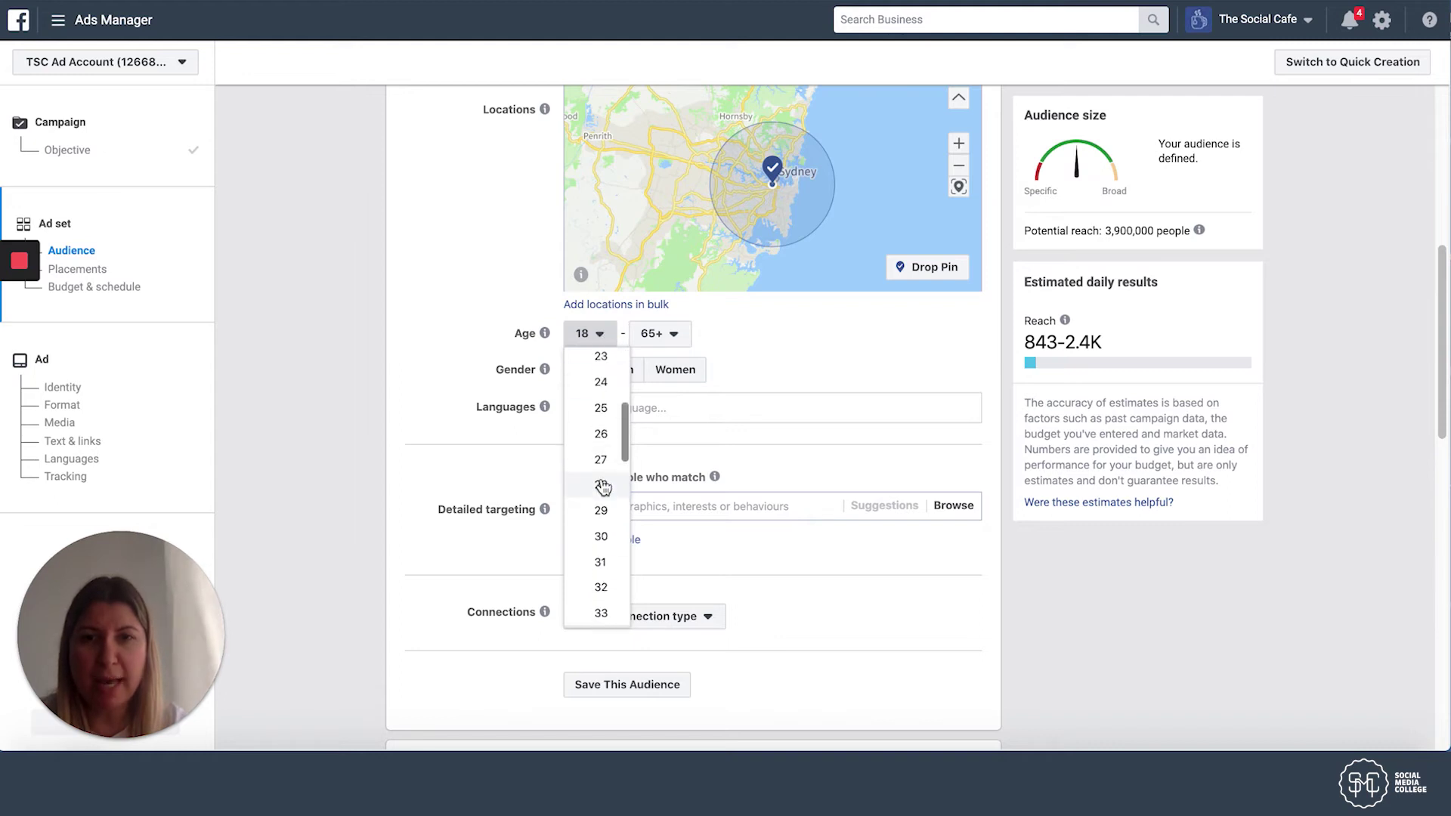
{"action": "left_click", "coordinate": [602, 407]}
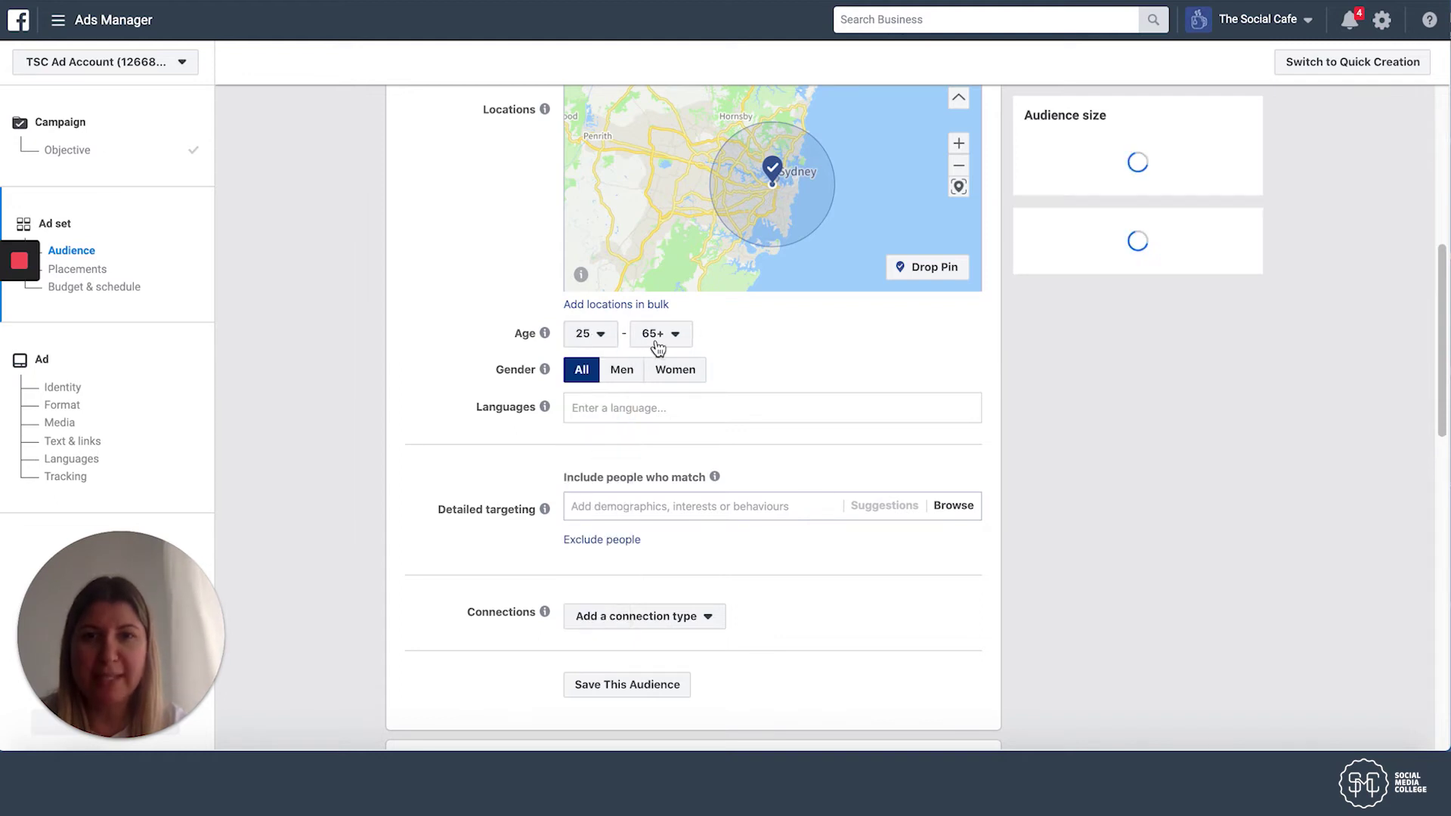
{"action": "left_click", "coordinate": [661, 336]}
{"action": "scroll", "coordinate": [671, 483], "scroll_direction": "up", "scroll_amount": 4}
{"action": "scroll", "coordinate": [670, 480], "scroll_direction": "up", "scroll_amount": 3}
{"action": "left_click", "coordinate": [677, 425]}
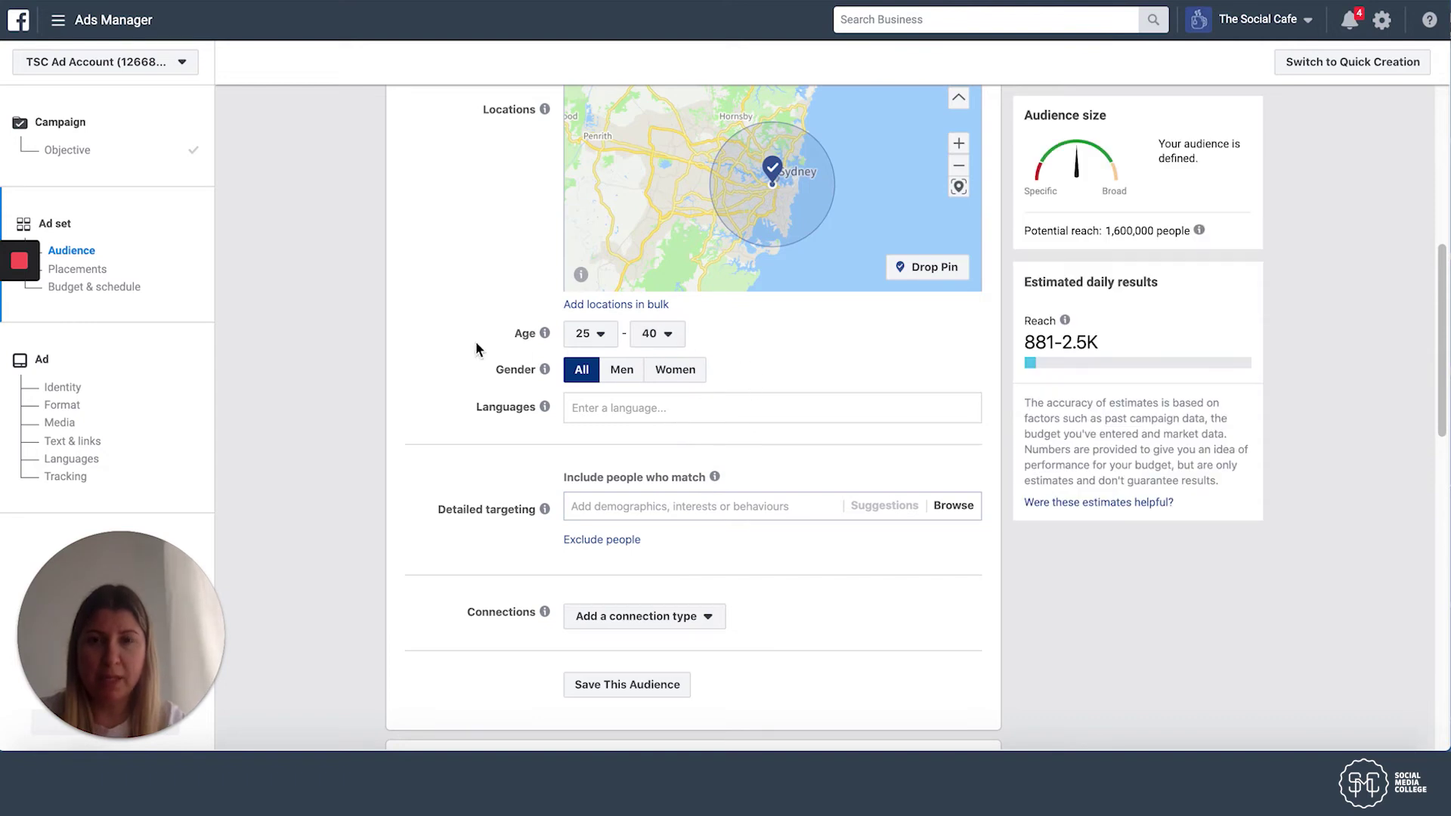
Step: Switch the ad set to manually edited placements and exclude Facebook, Audience Network and Messenger, keeping only the Instagram platform
{"action": "scroll", "coordinate": [444, 343], "scroll_direction": "down", "scroll_amount": 2}
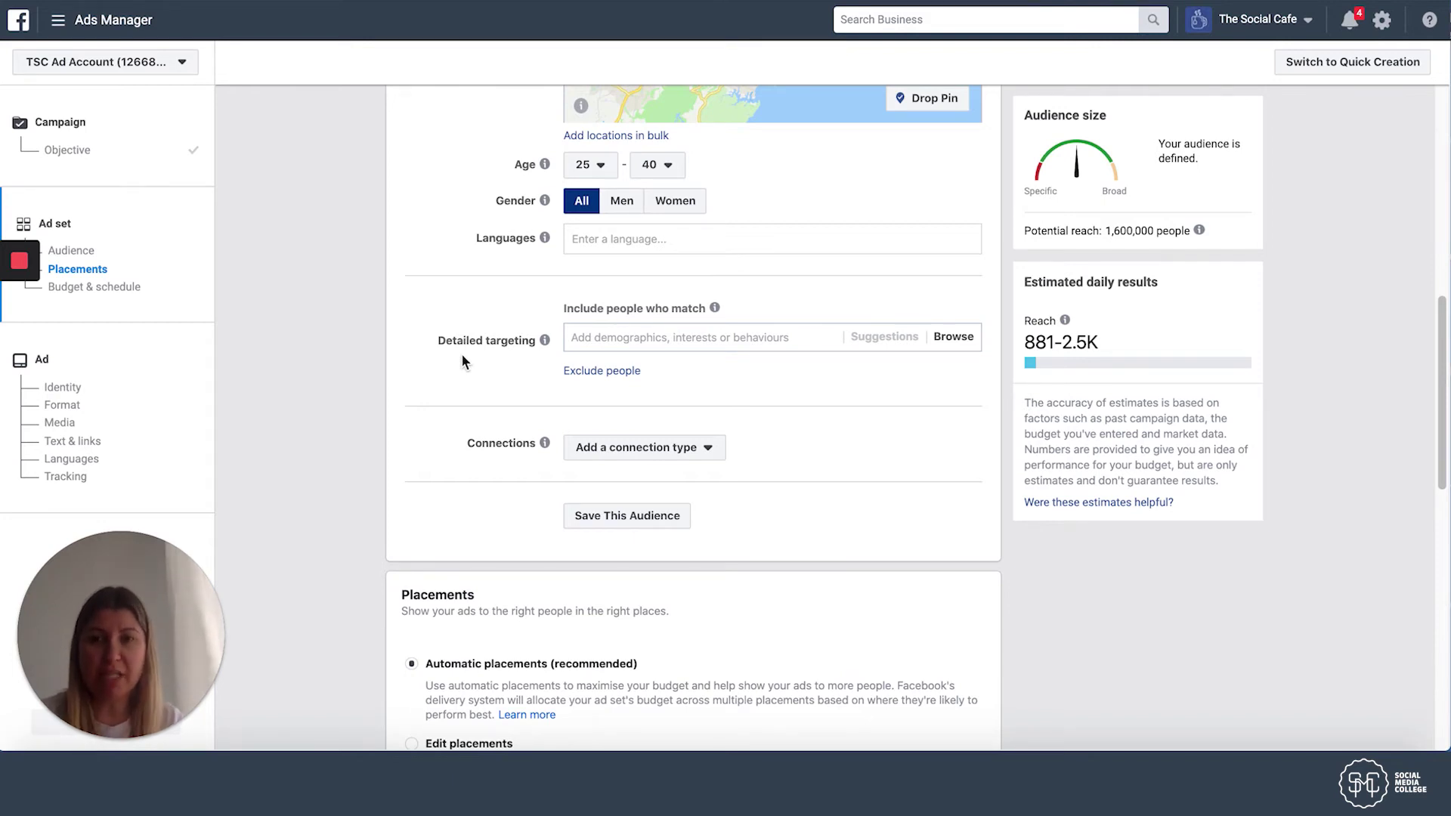
{"action": "scroll", "coordinate": [463, 356], "scroll_direction": "down", "scroll_amount": 4}
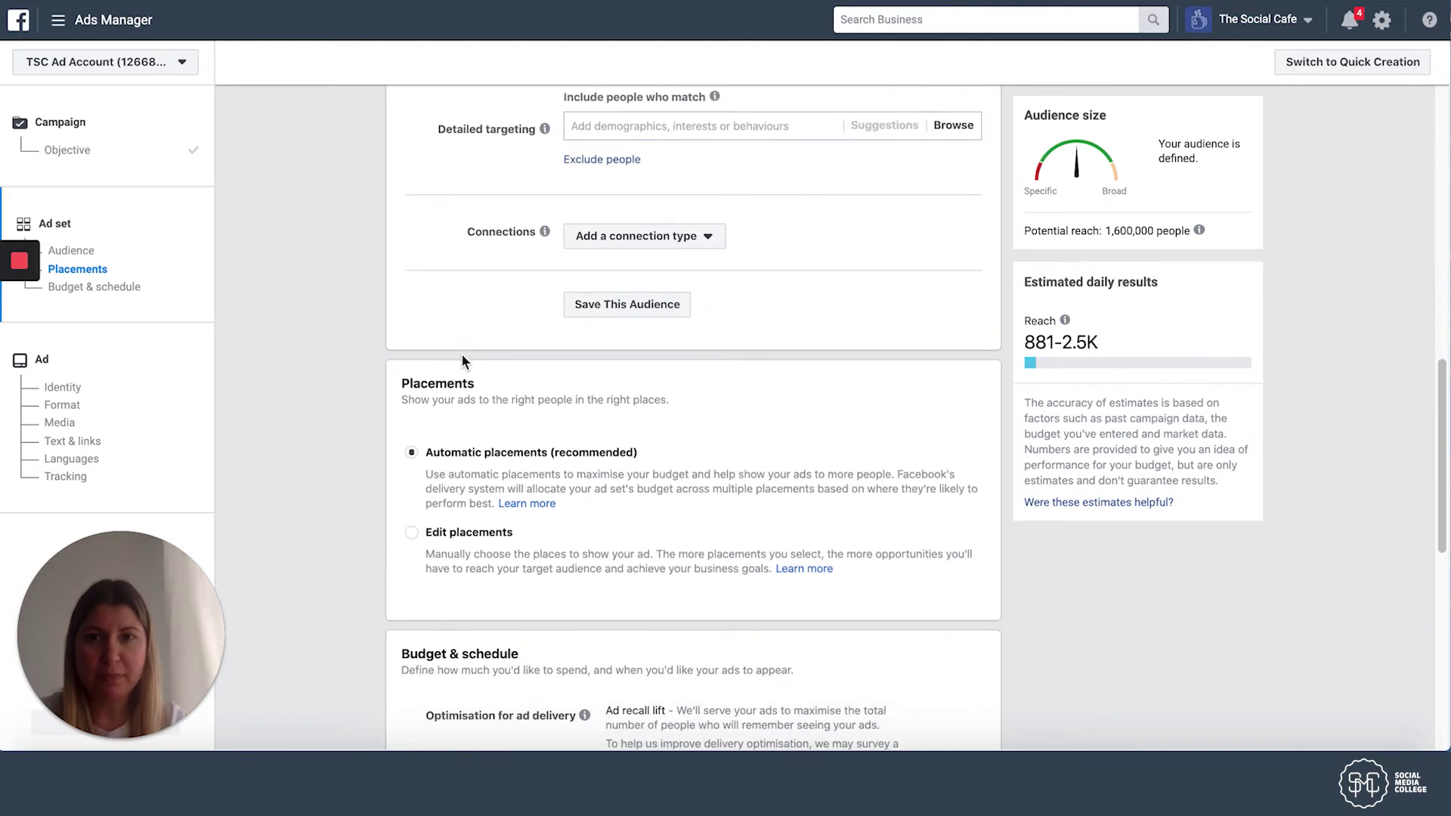
{"action": "scroll", "coordinate": [464, 362], "scroll_direction": "down", "scroll_amount": 1}
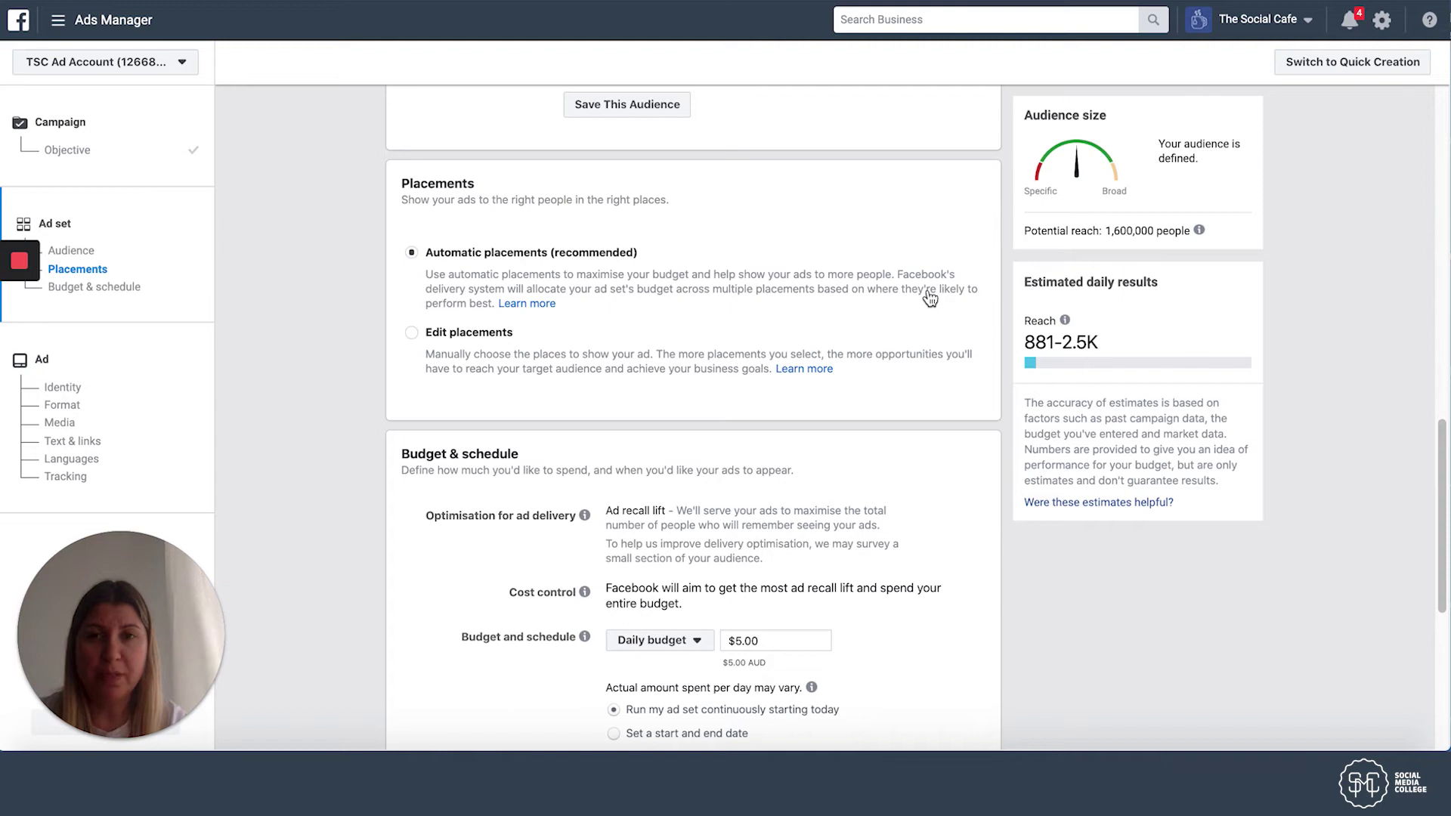
{"action": "left_click", "coordinate": [456, 181]}
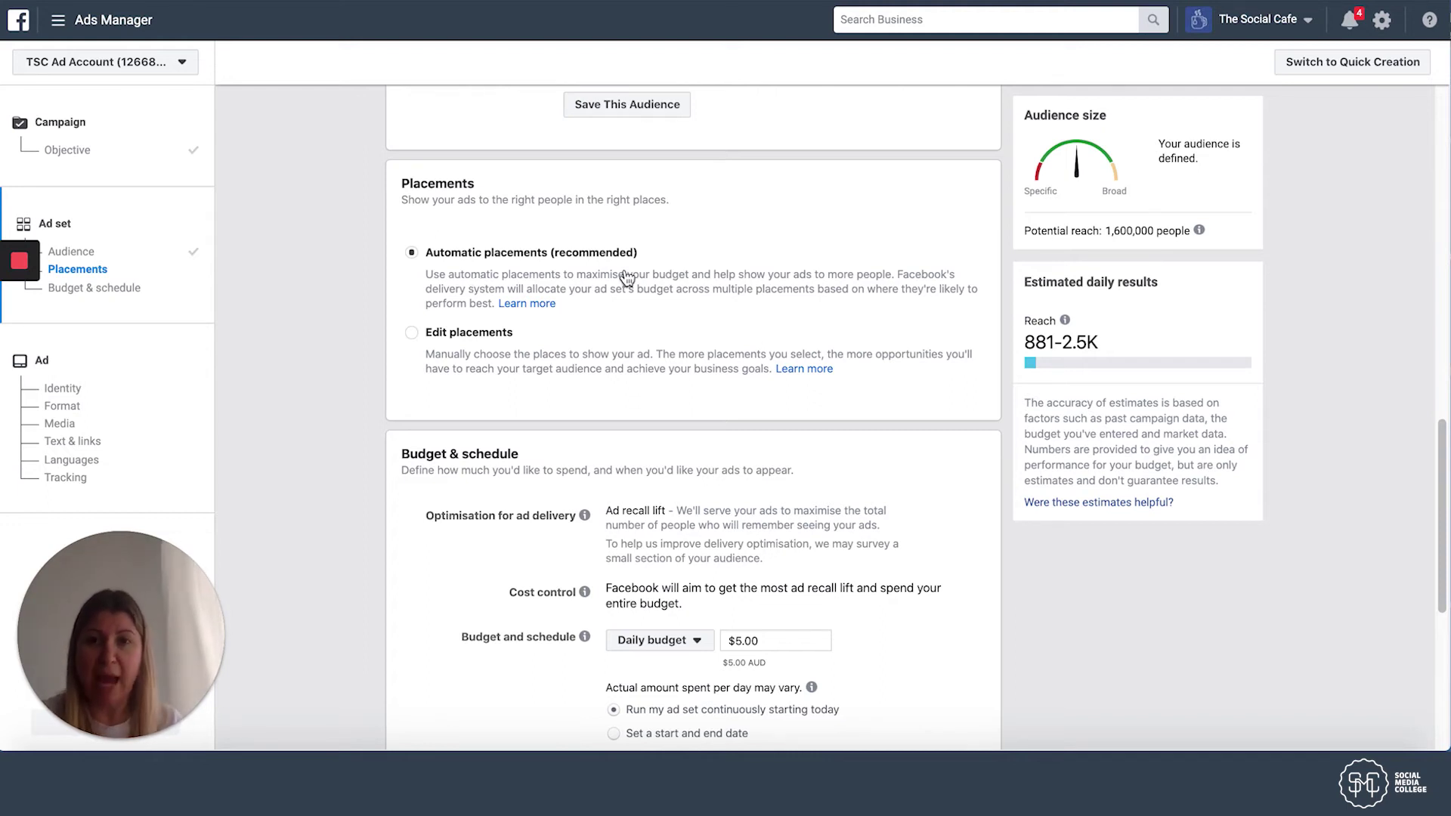
{"action": "left_click", "coordinate": [414, 334]}
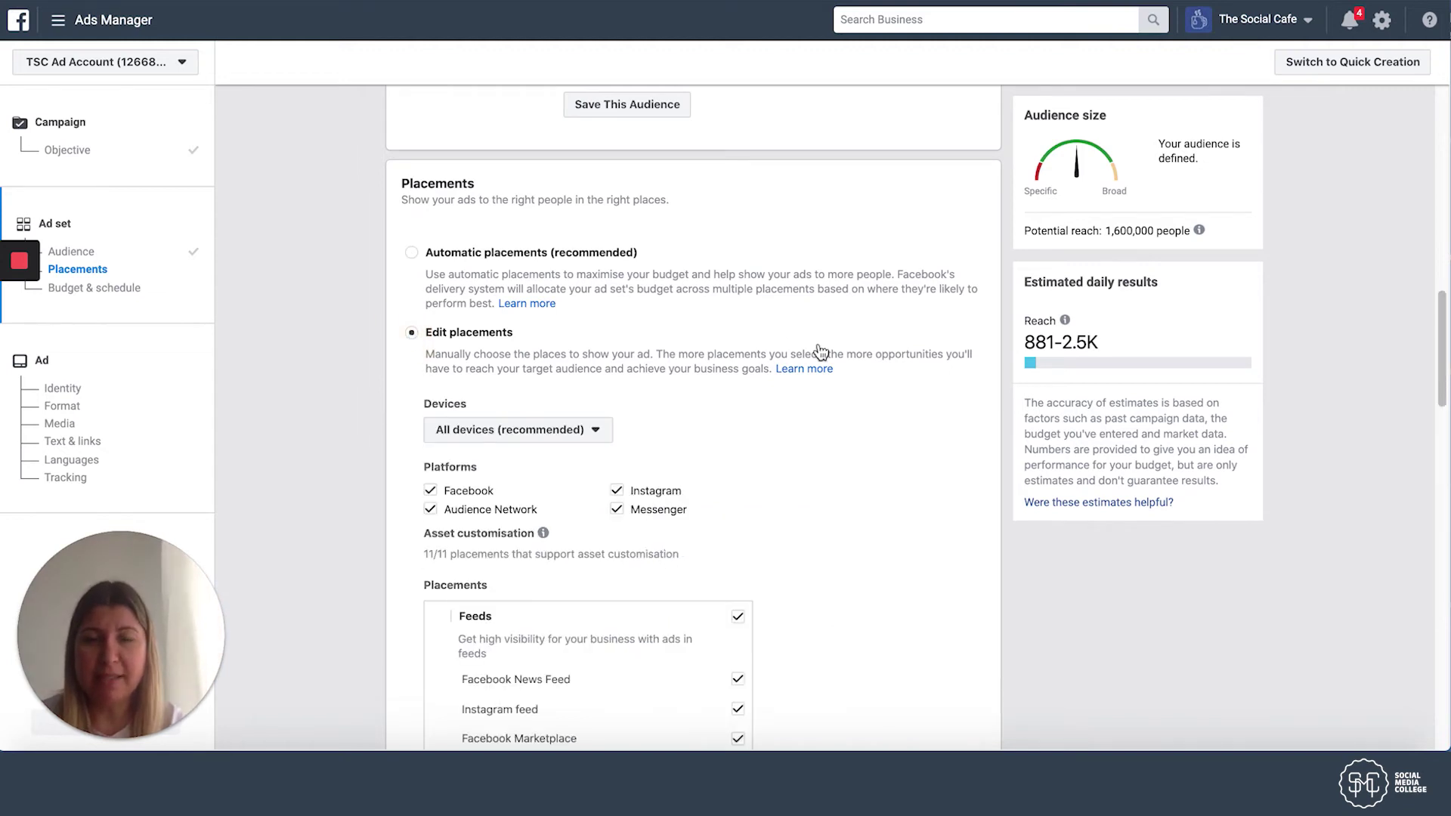
{"action": "scroll", "coordinate": [820, 351], "scroll_direction": "down", "scroll_amount": 3}
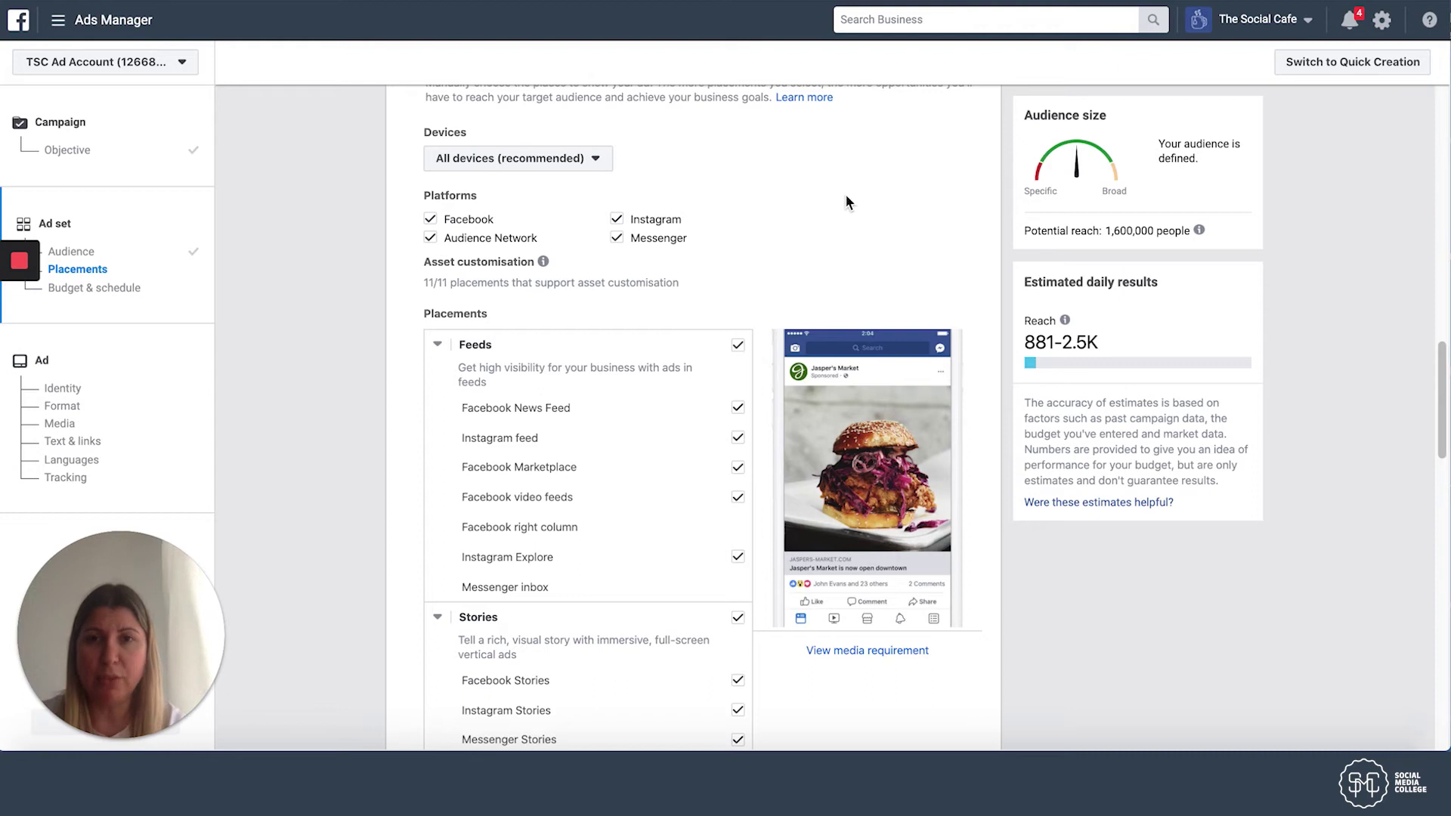
{"action": "left_click", "coordinate": [430, 219]}
{"action": "left_click", "coordinate": [430, 240]}
{"action": "left_click", "coordinate": [619, 240]}
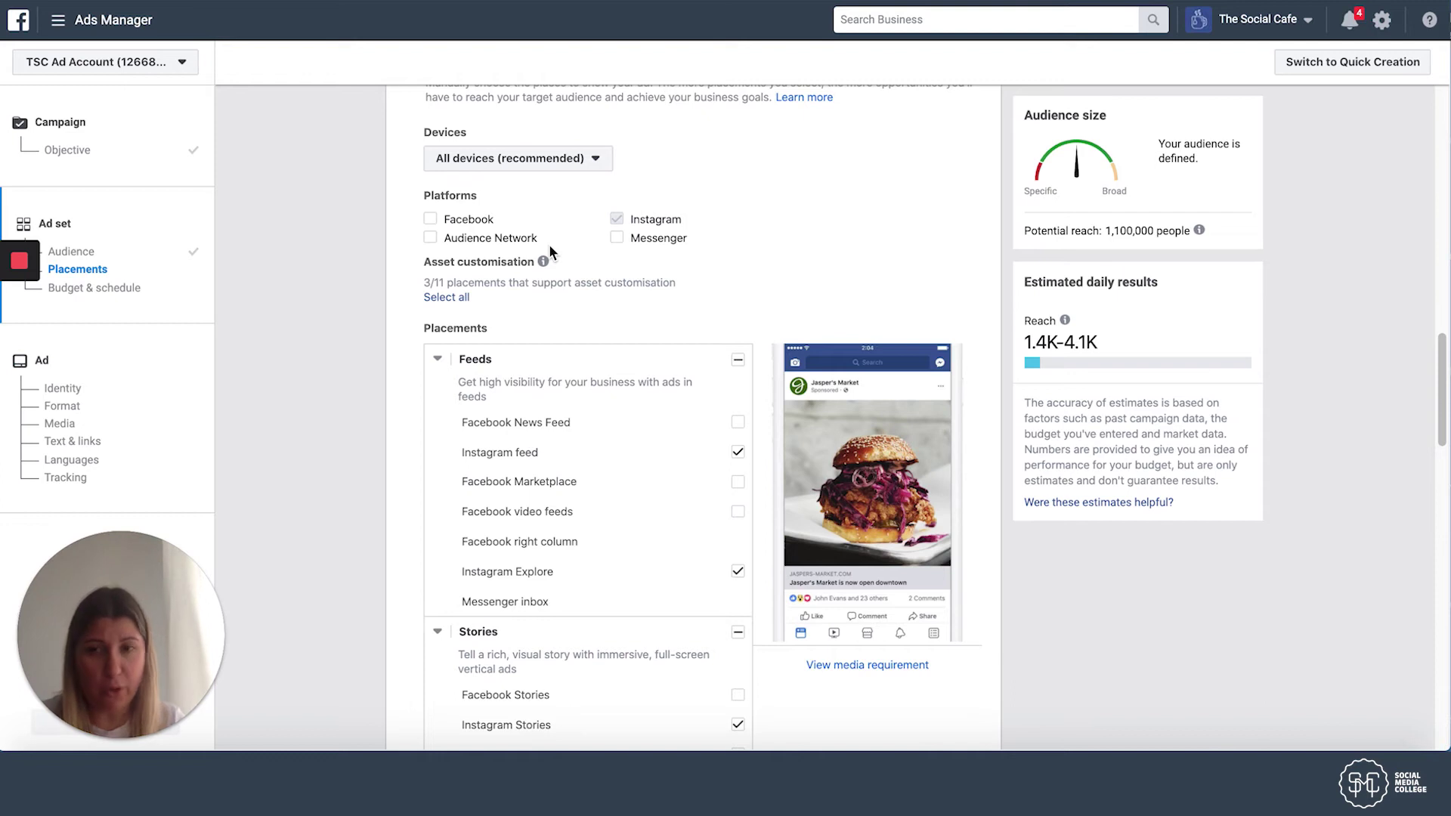
{"action": "mouse_move", "coordinate": [543, 260]}
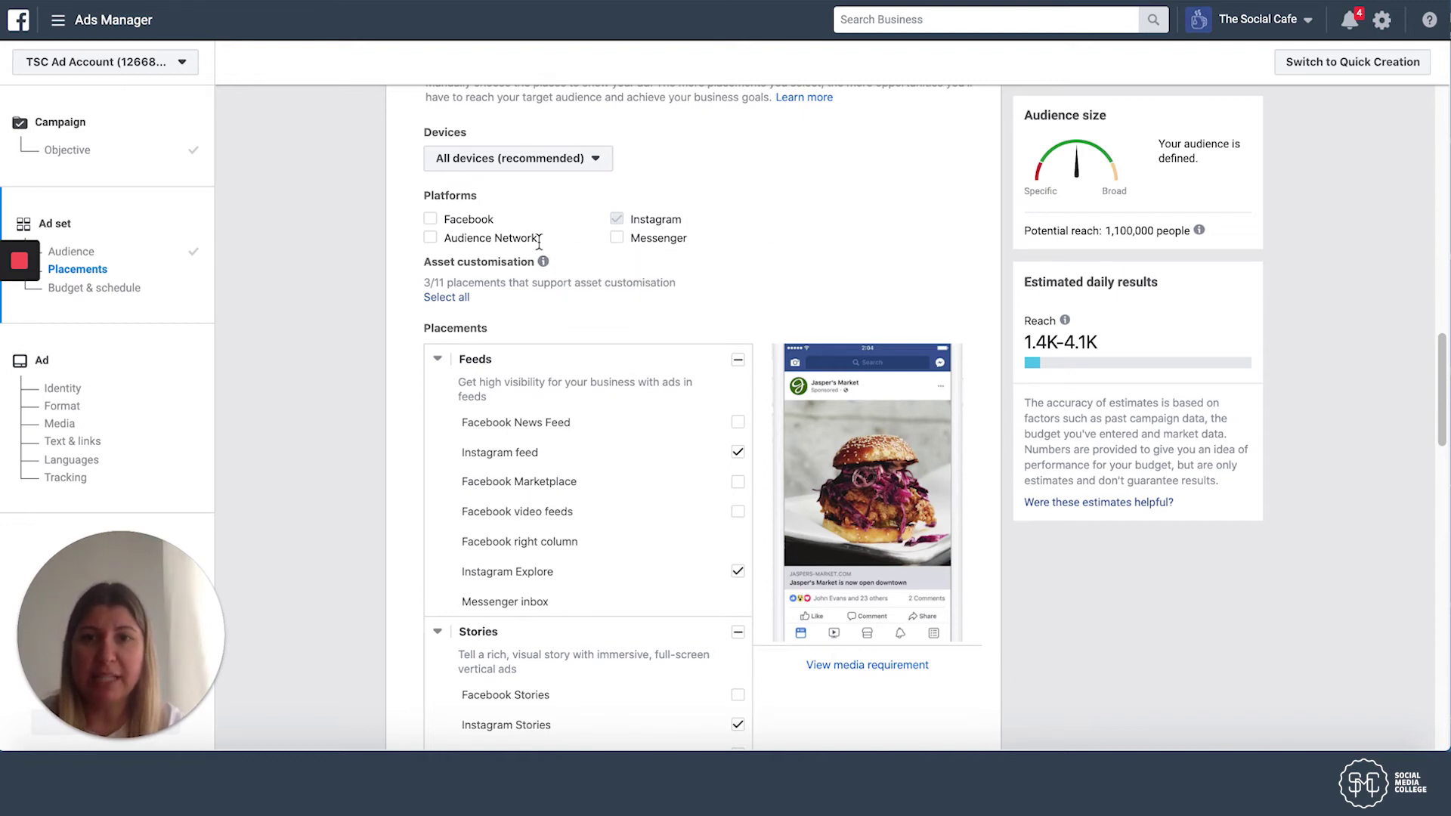
{"action": "scroll", "coordinate": [731, 260], "scroll_direction": "down", "scroll_amount": 2}
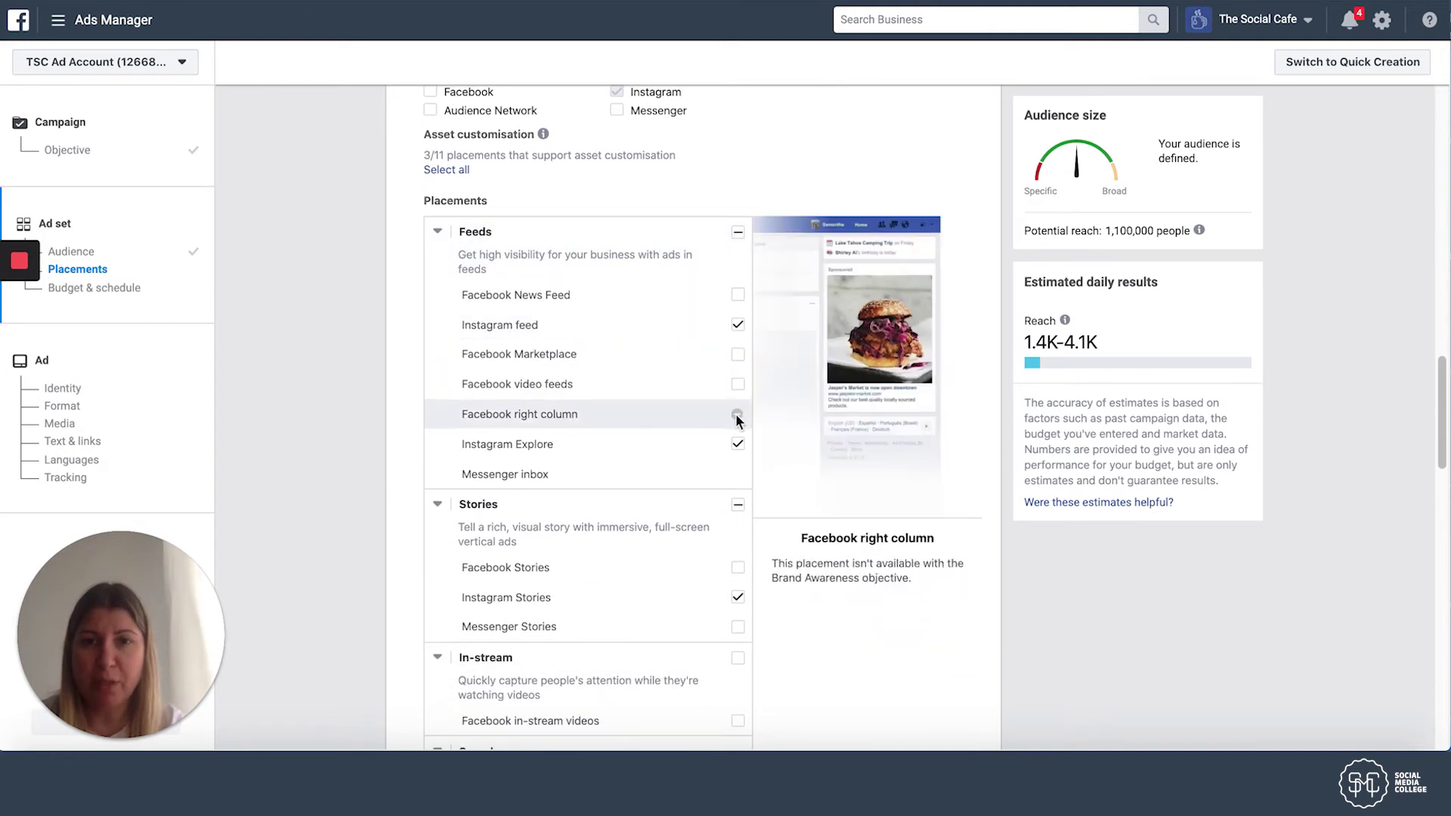
Step: Exclude Instagram Stories from the ad set's placements, keeping Instagram feed and Instagram Explore selected
{"action": "scroll", "coordinate": [760, 478], "scroll_direction": "down", "scroll_amount": 1}
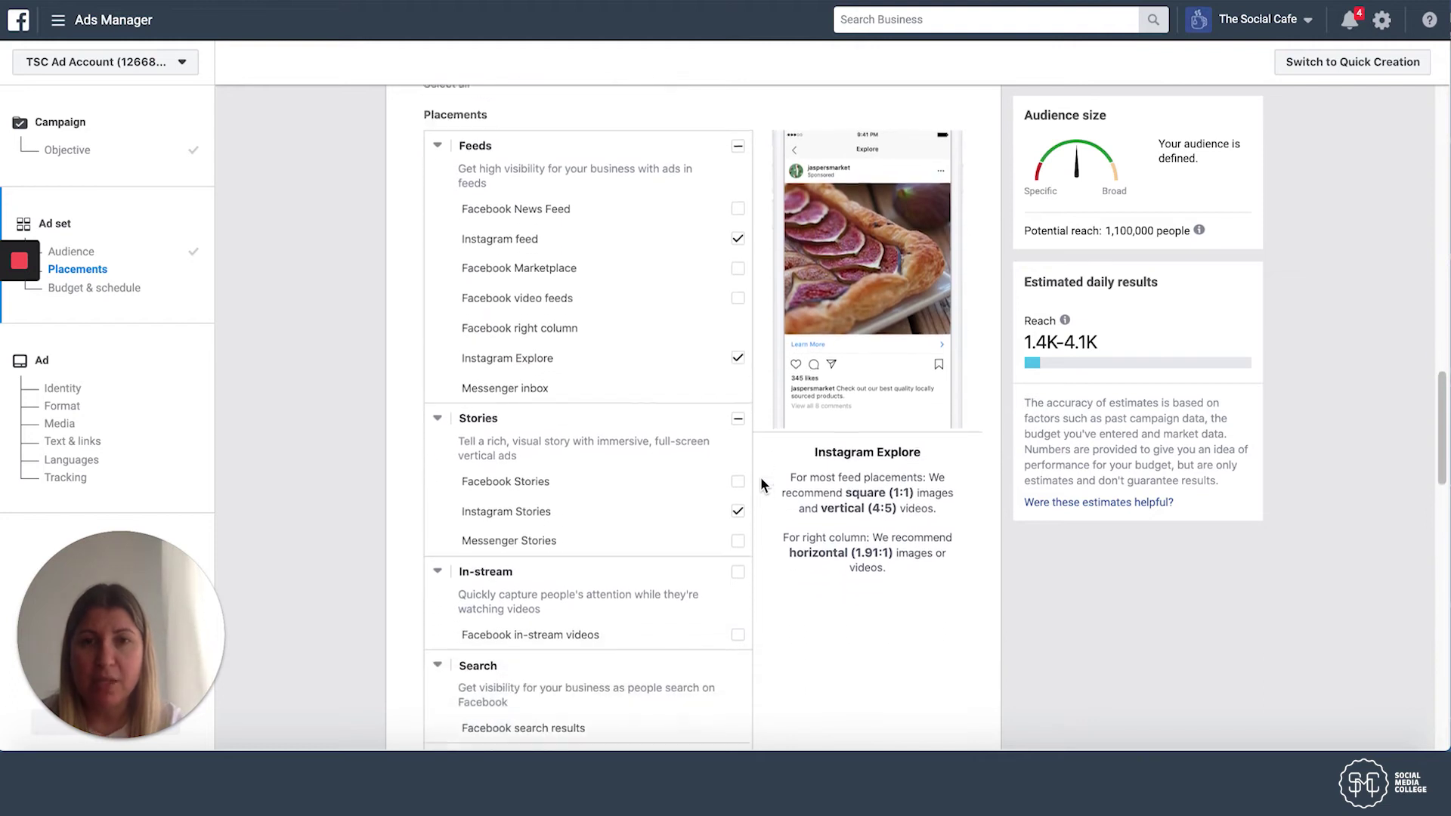
{"action": "scroll", "coordinate": [760, 478], "scroll_direction": "down", "scroll_amount": 1}
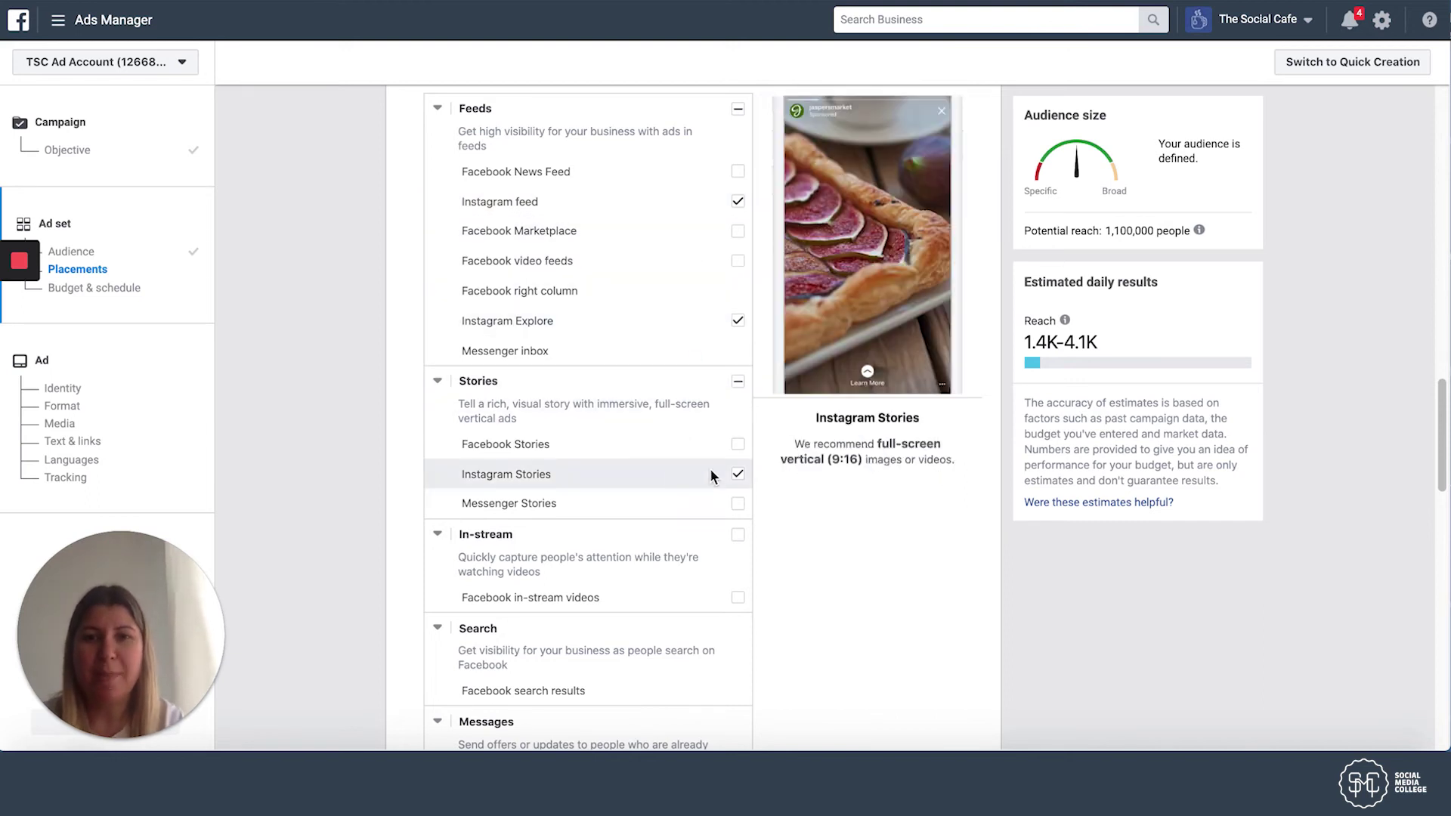
{"action": "left_click", "coordinate": [739, 476]}
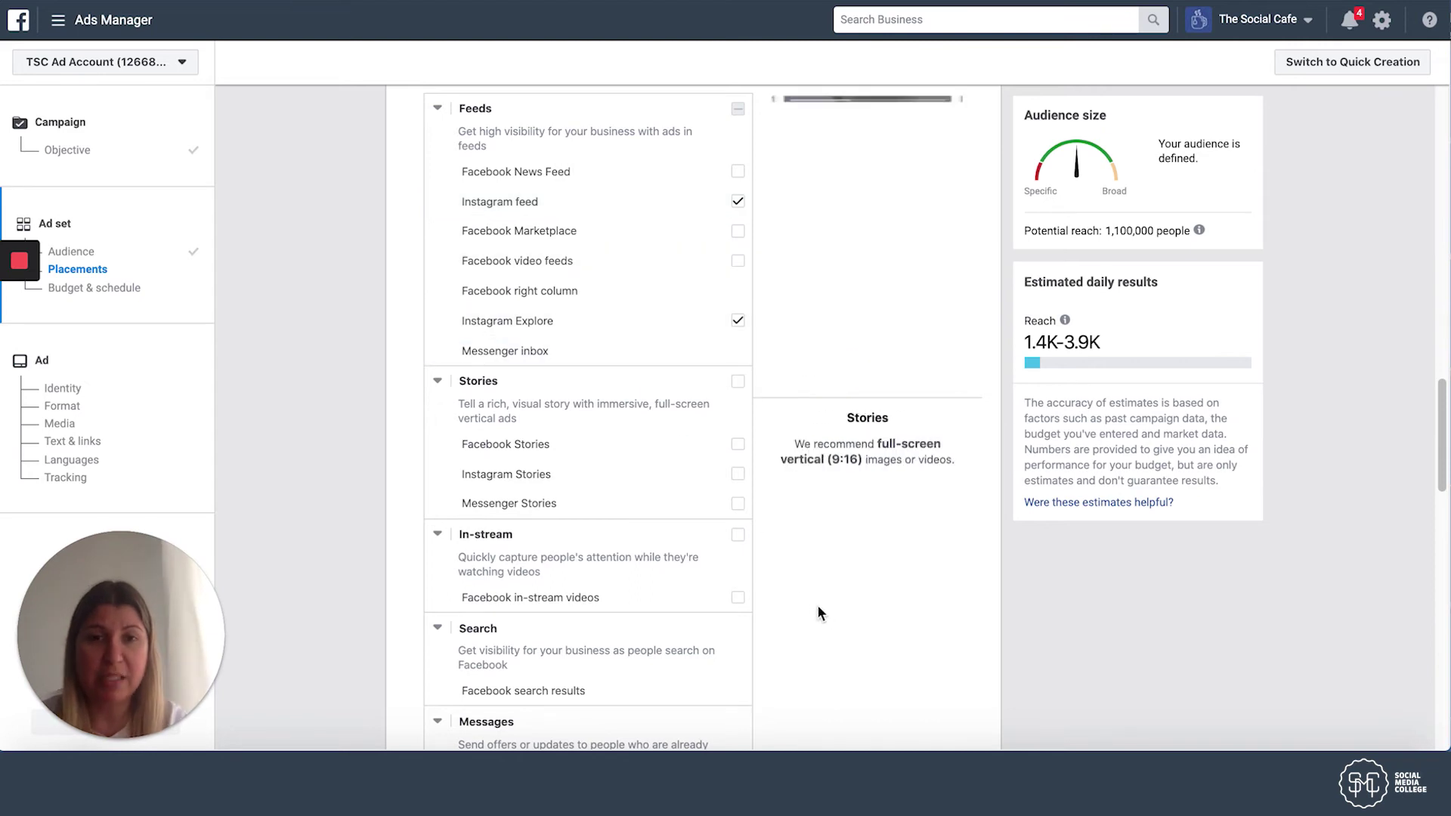
Step: Set the ad set's daily budget to $10.00 AUD and check the available budget types
{"action": "scroll", "coordinate": [823, 609], "scroll_direction": "down", "scroll_amount": 8}
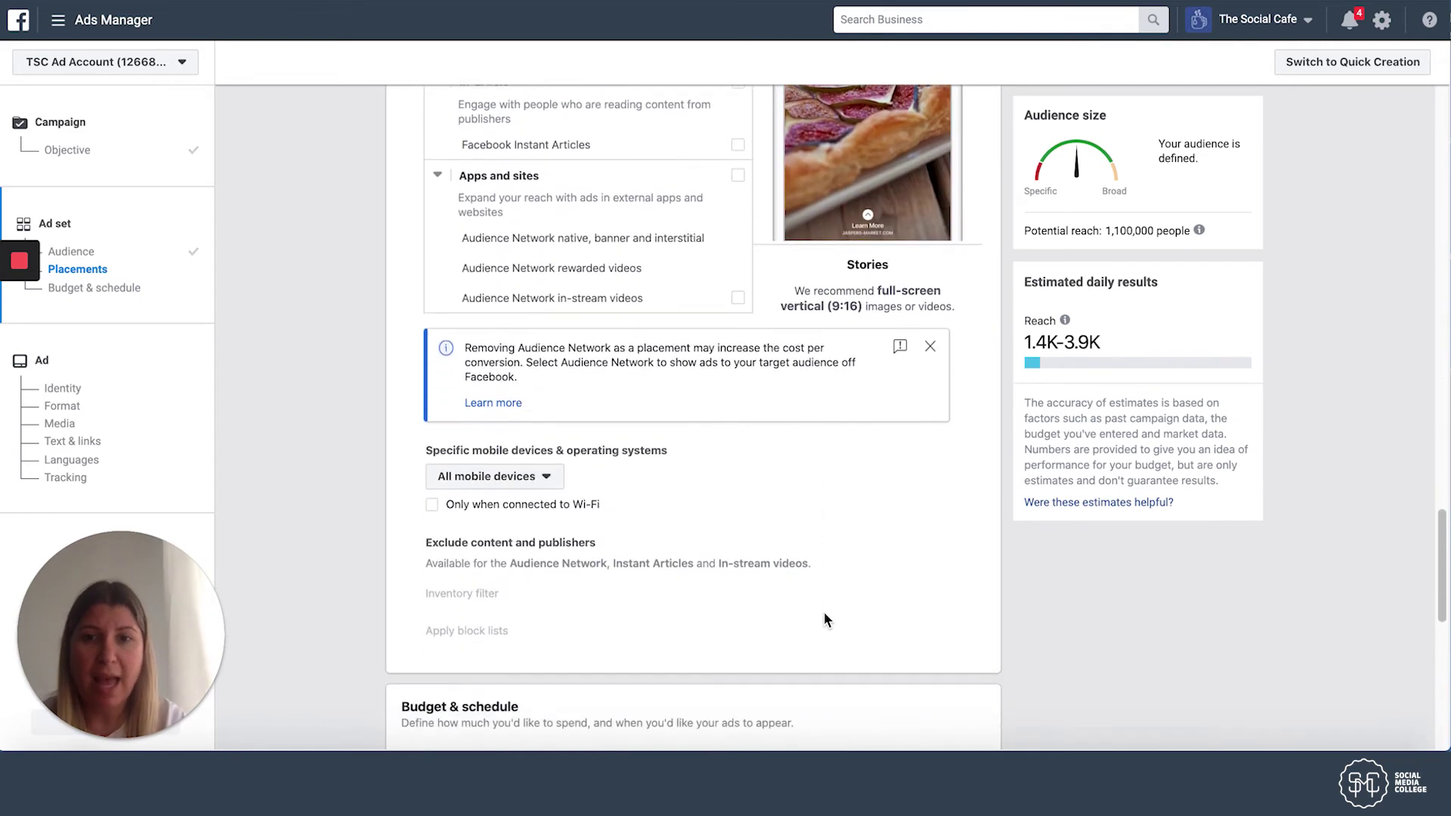
{"action": "scroll", "coordinate": [824, 618], "scroll_direction": "down", "scroll_amount": 4}
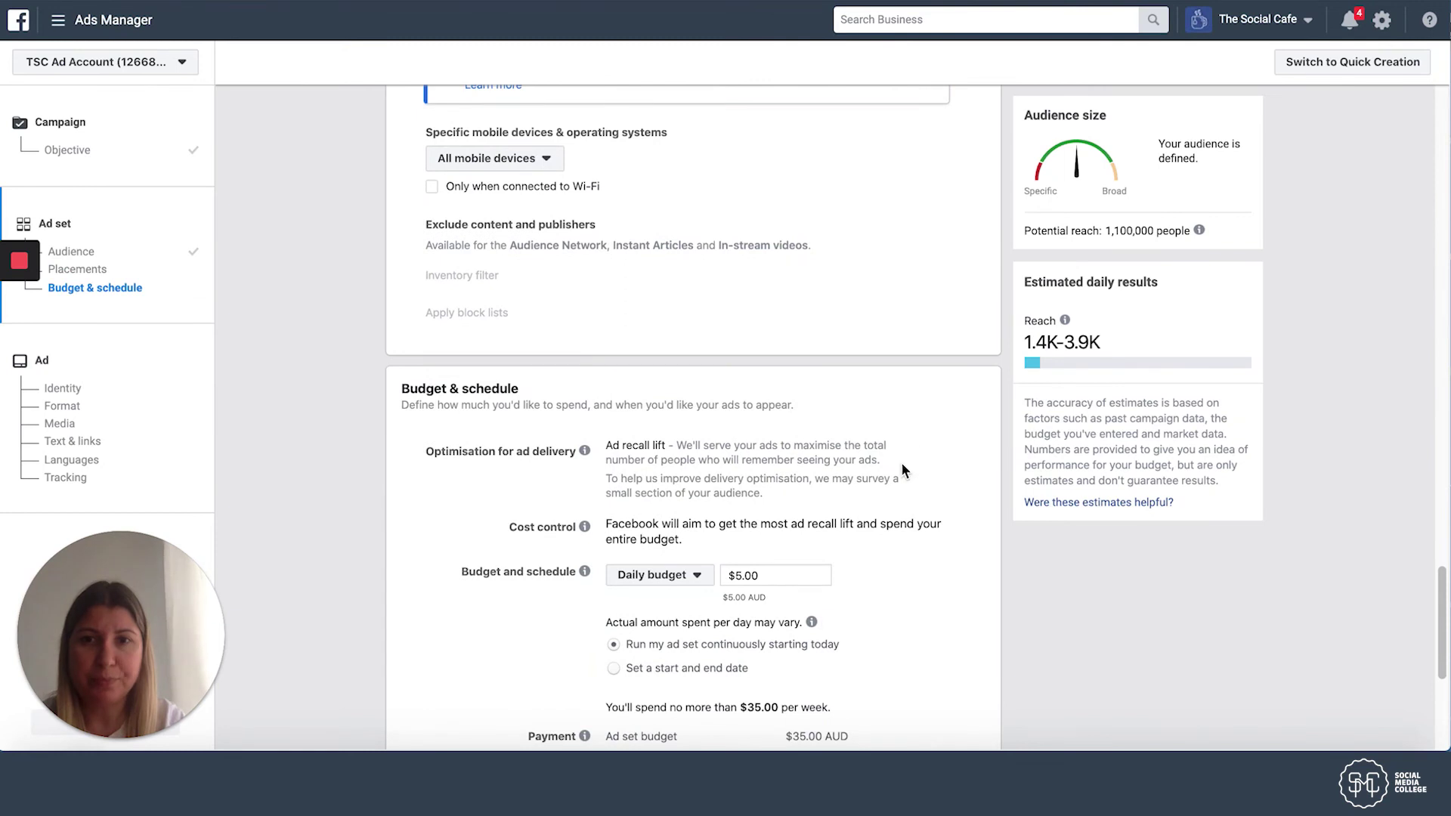
{"action": "scroll", "coordinate": [886, 418], "scroll_direction": "down", "scroll_amount": 4}
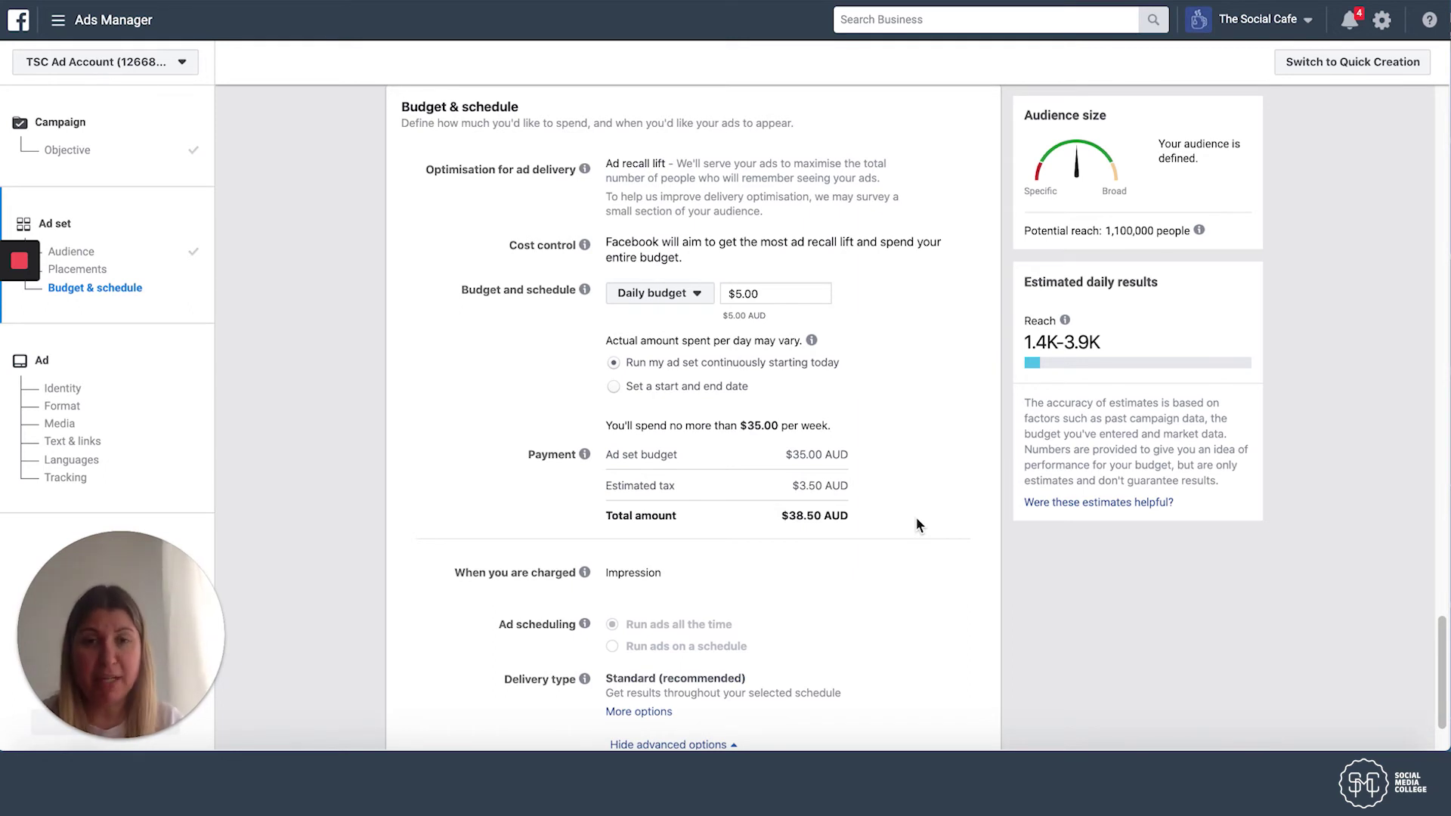
{"action": "left_click", "coordinate": [737, 293]}
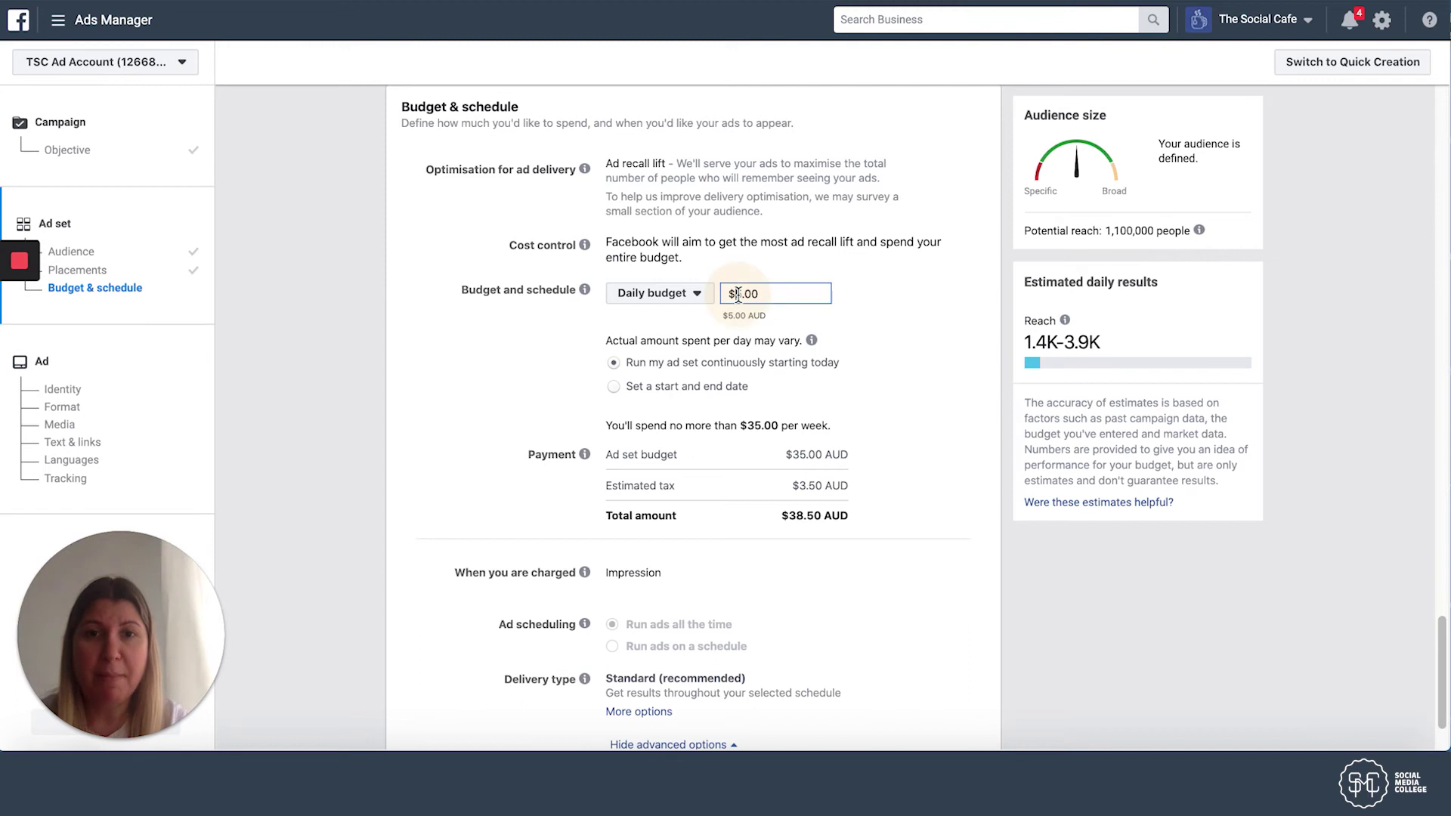
{"action": "key", "text": "Delete"}
{"action": "type", "text": "10"}
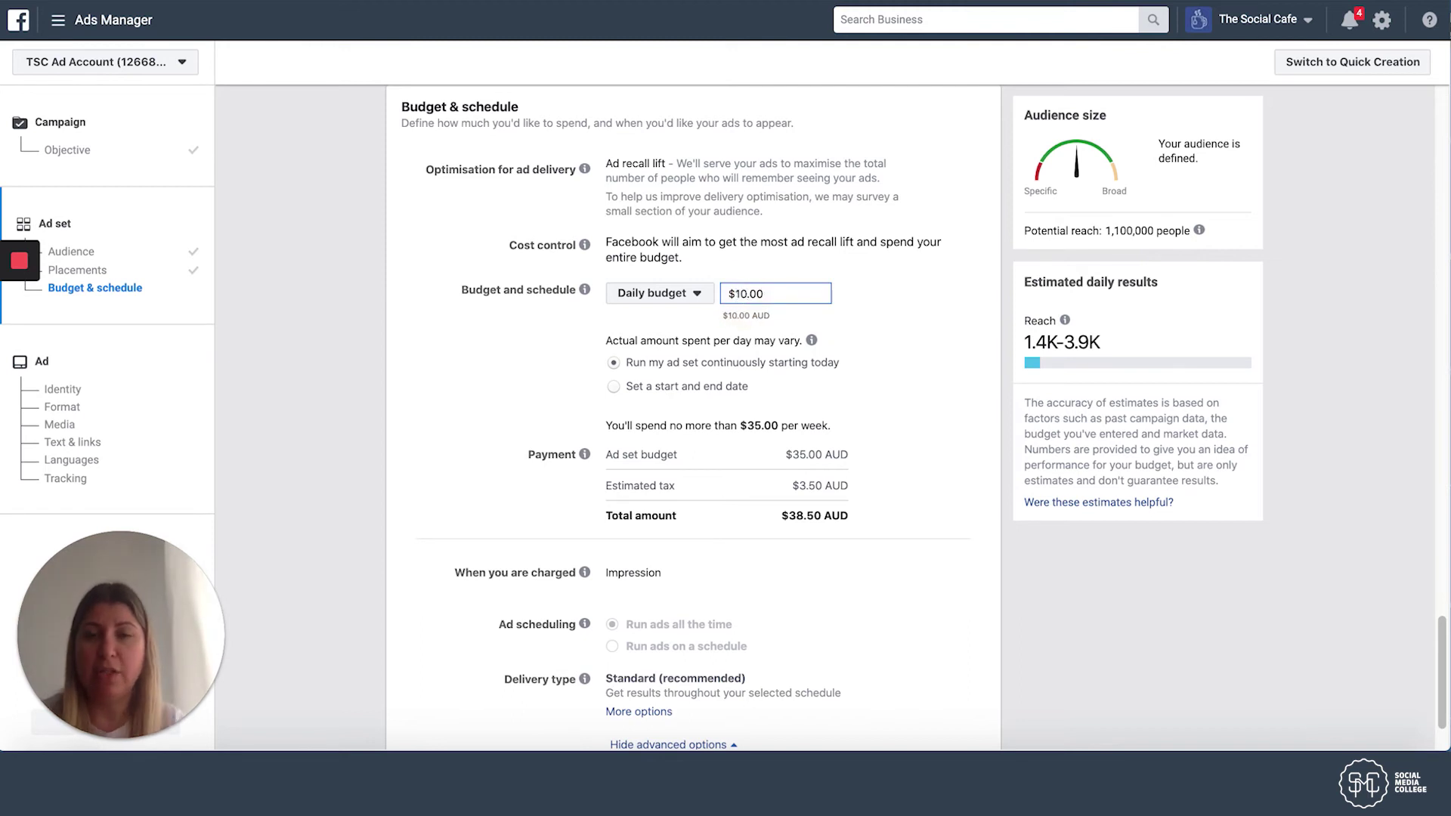
{"action": "left_click", "coordinate": [697, 295]}
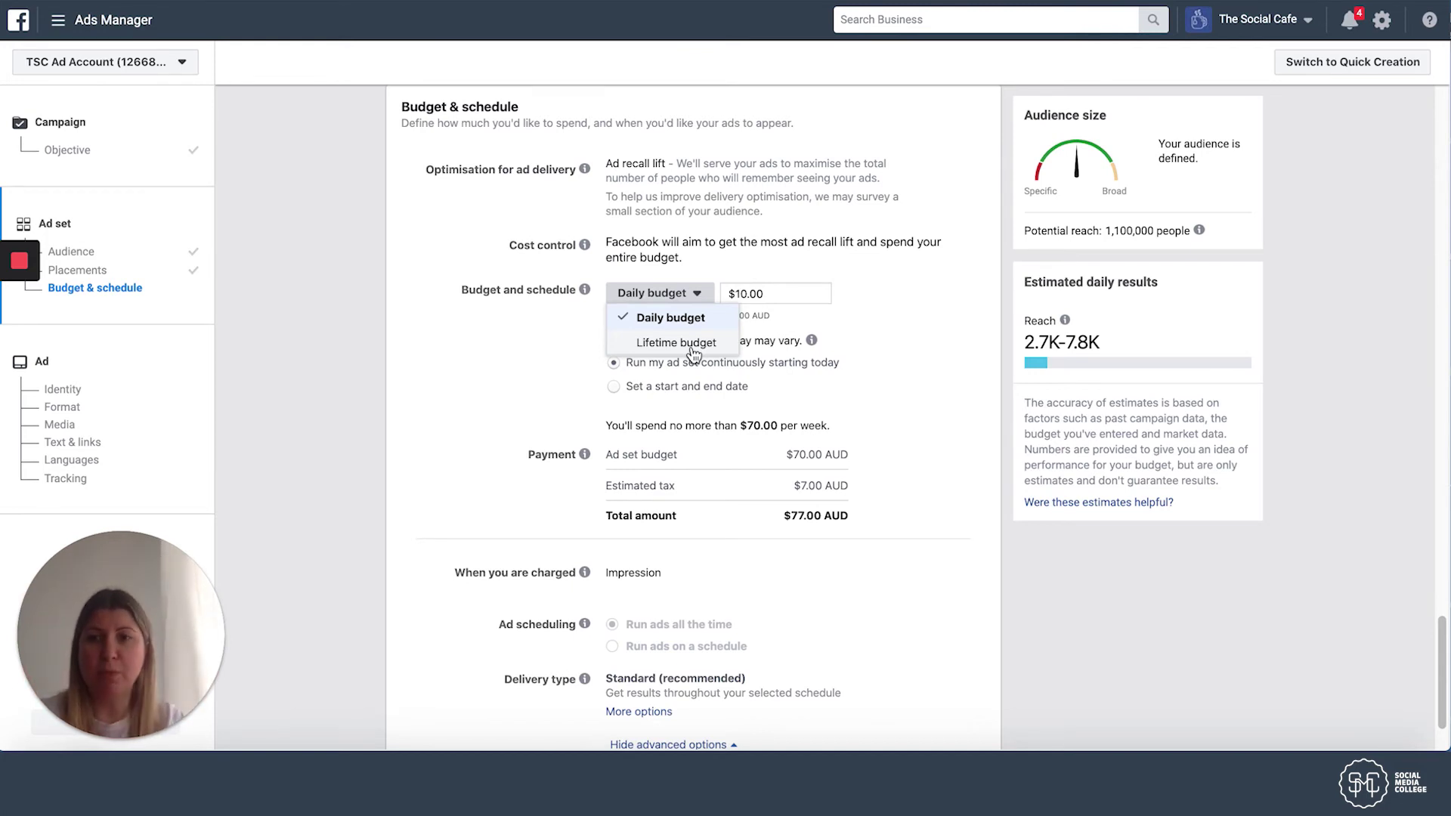
{"action": "left_click", "coordinate": [889, 334]}
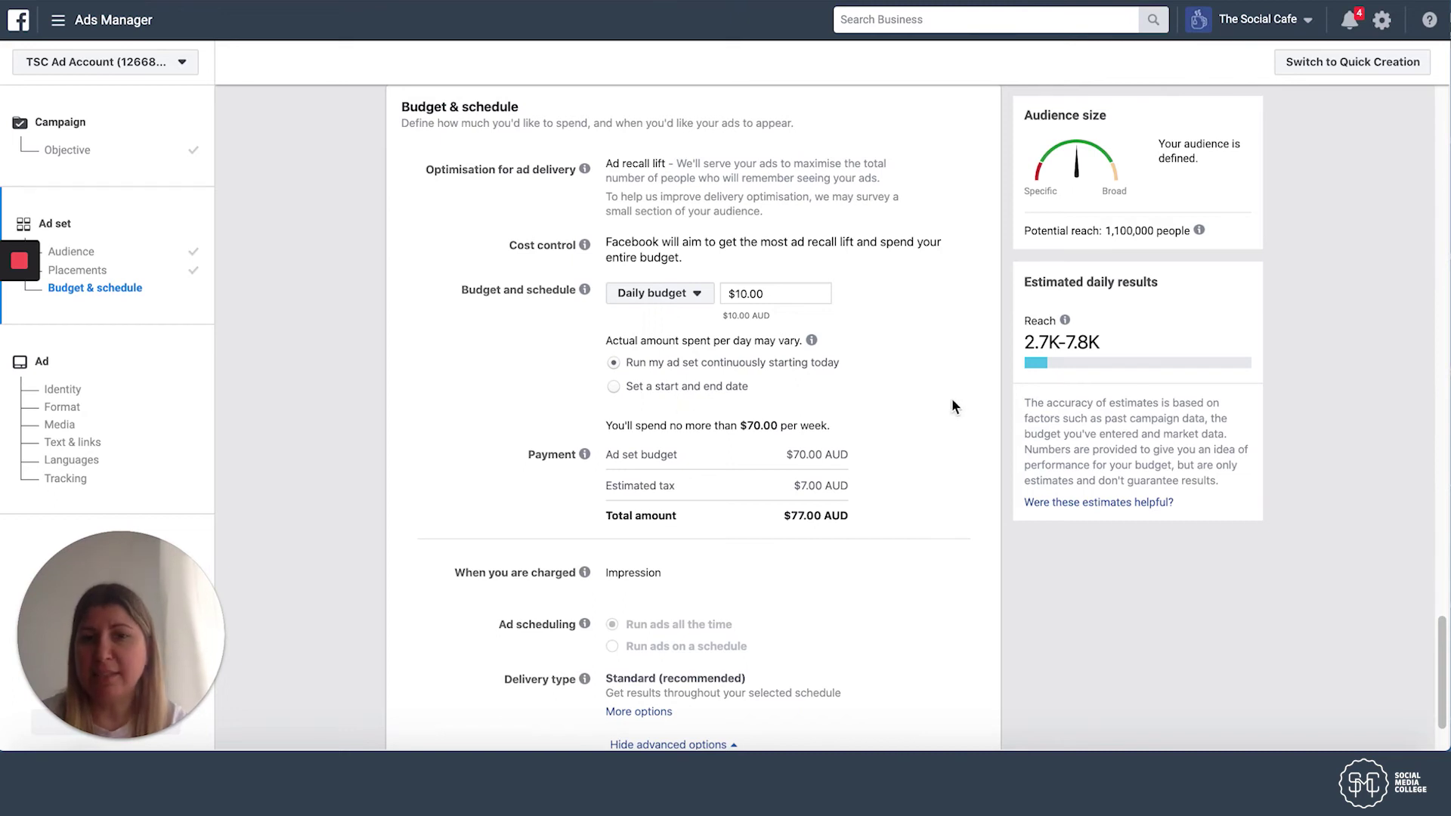
Step: Proceed from the ad set to the ad setup and name the ad "Free Coffee Offer"
{"action": "scroll", "coordinate": [952, 401], "scroll_direction": "down", "scroll_amount": 2}
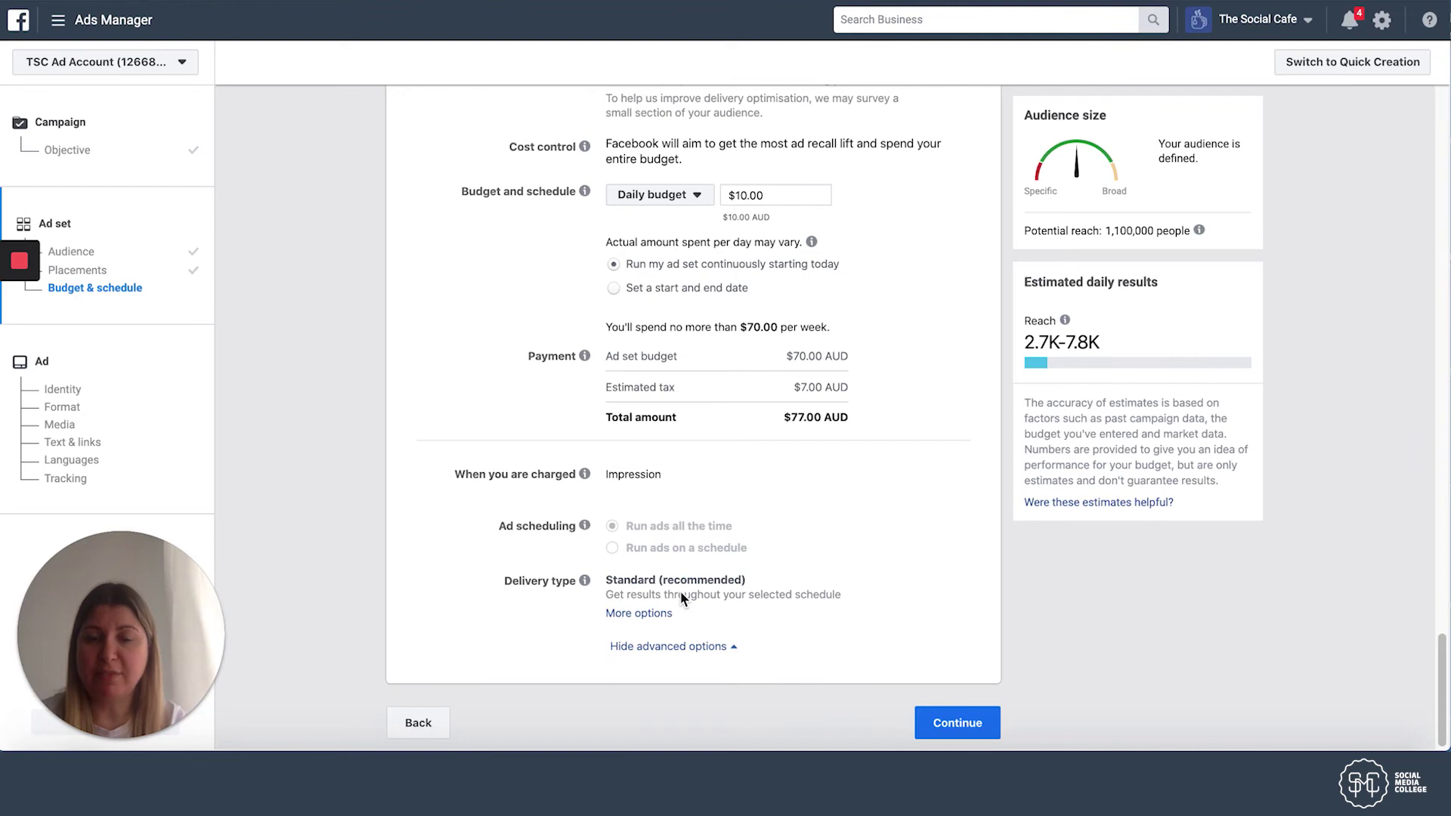
{"action": "left_click", "coordinate": [957, 724]}
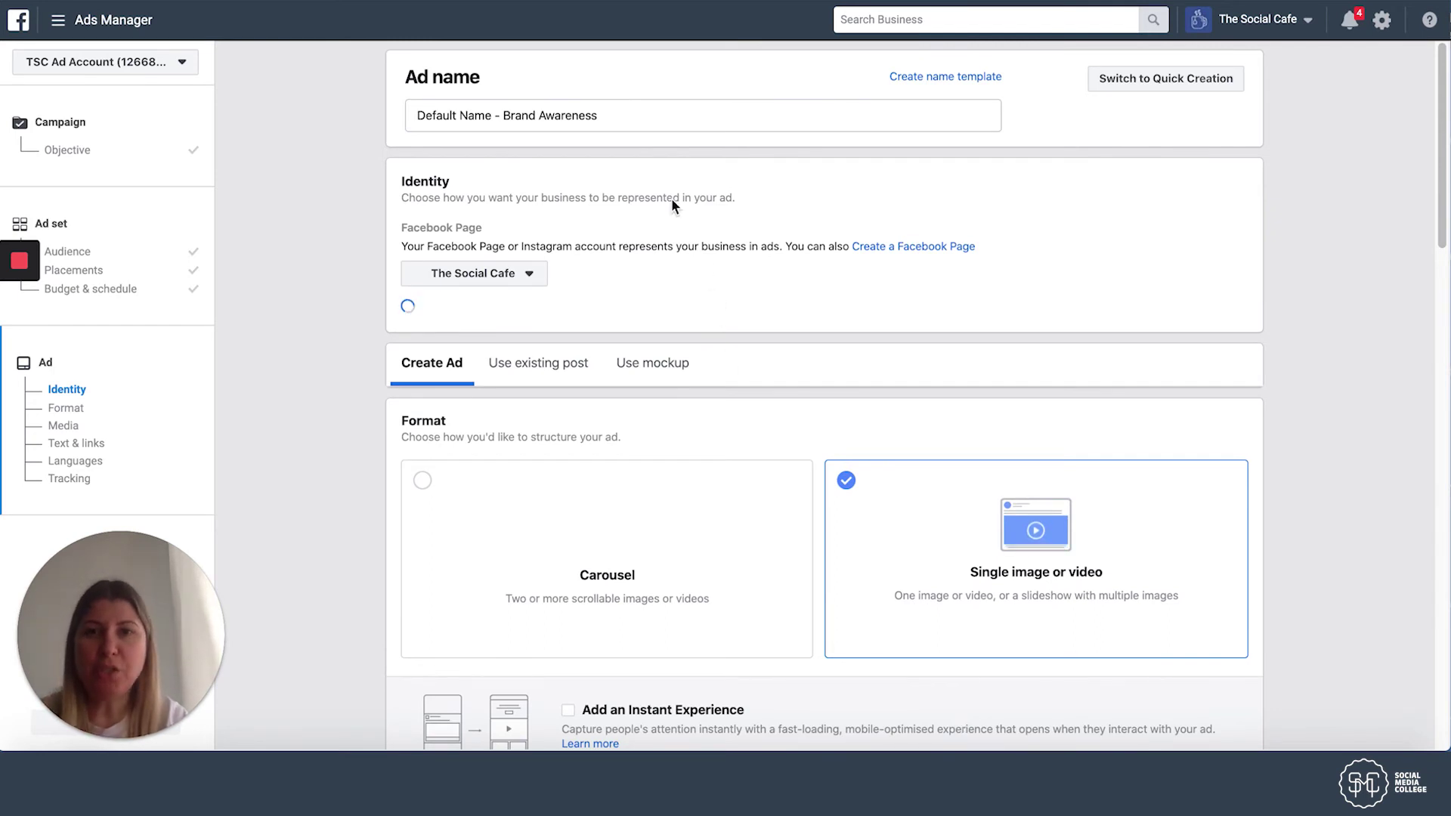
{"action": "left_click", "coordinate": [602, 116]}
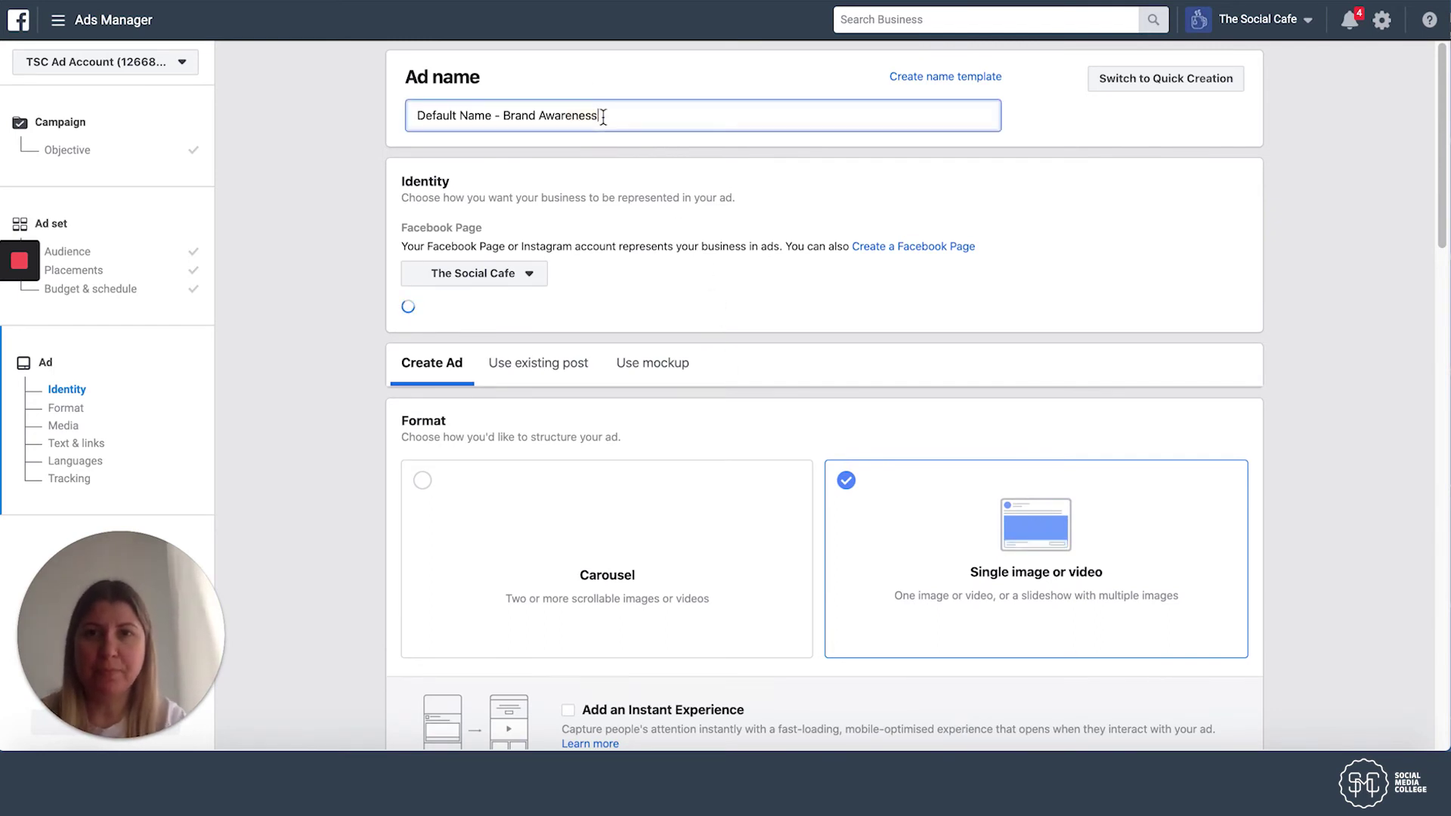
{"action": "key", "text": "ctrl+a"}
{"action": "type", "text": "free"}
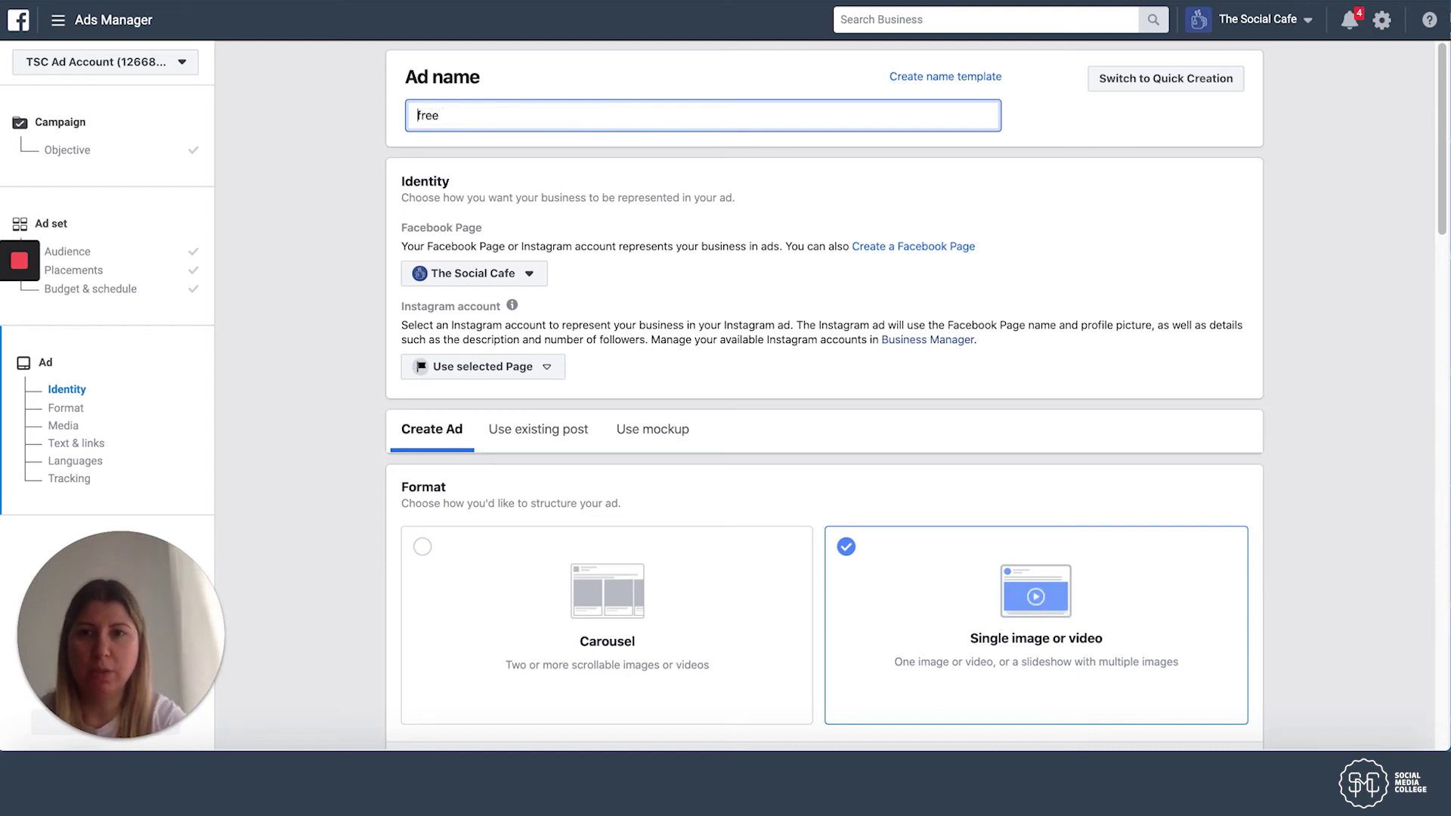
{"action": "key", "text": "Delete"}
{"action": "type", "text": "Free "}
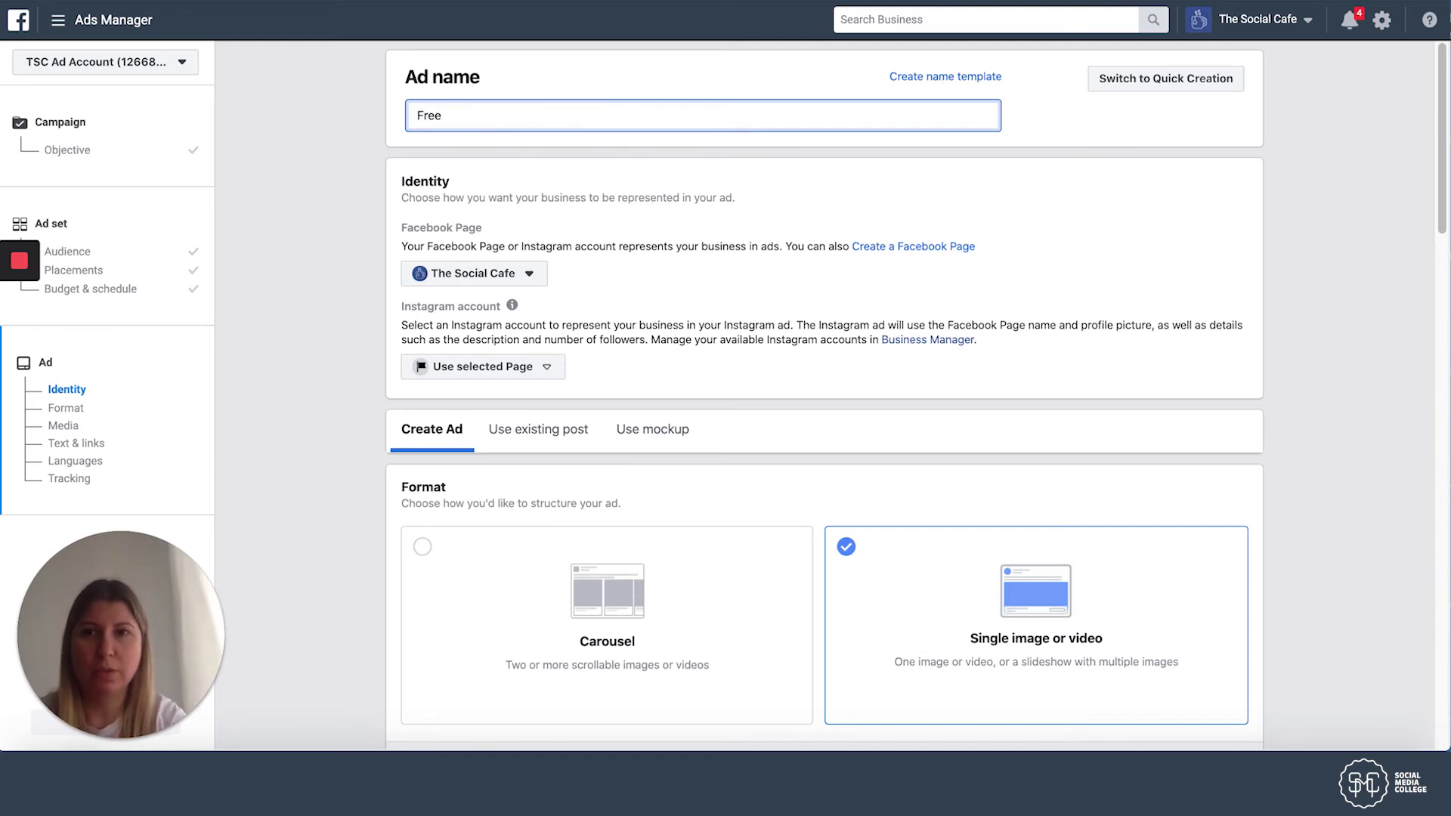
{"action": "type", "text": "Coffe"}
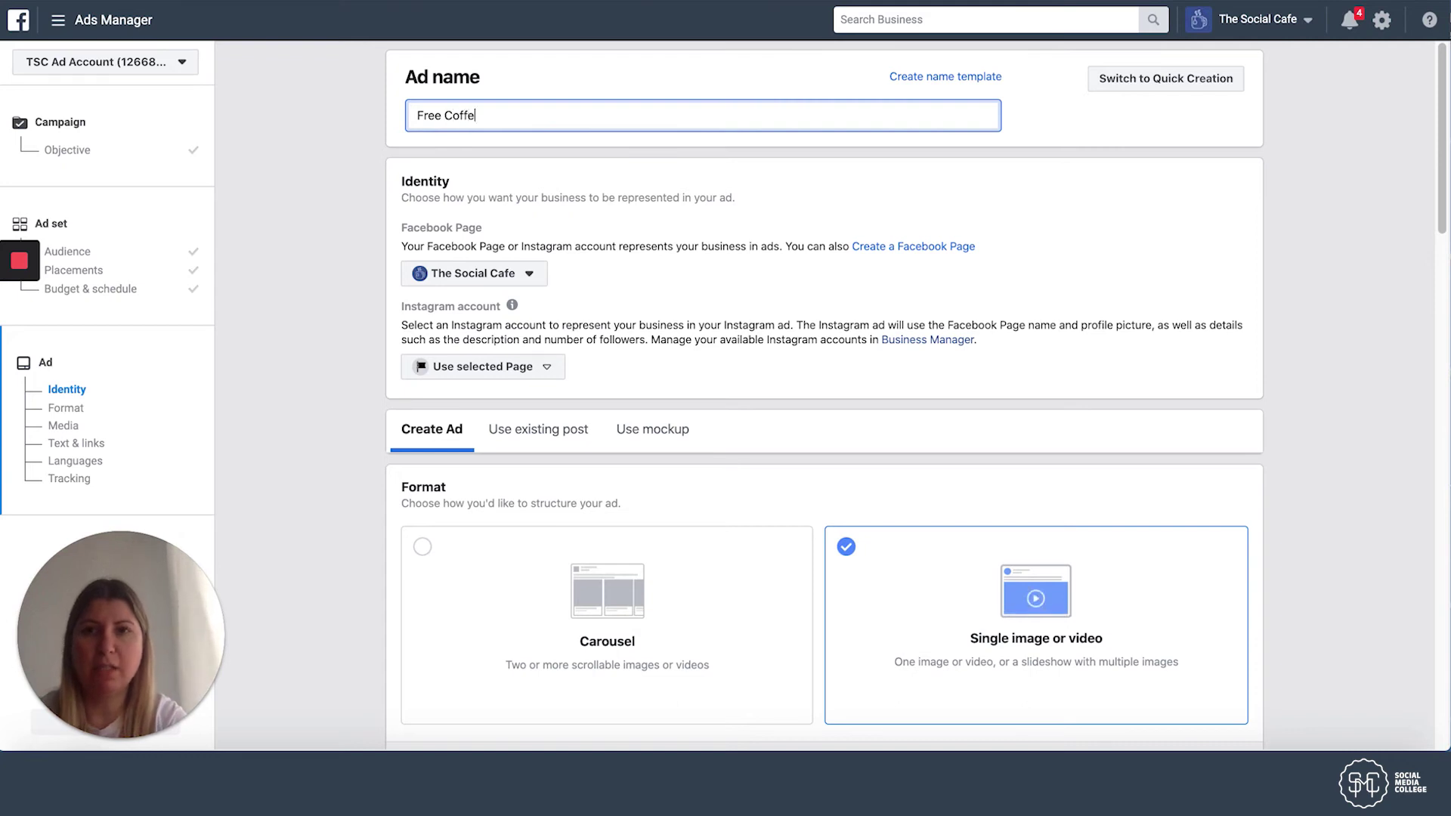
{"action": "type", "text": "e Offer"}
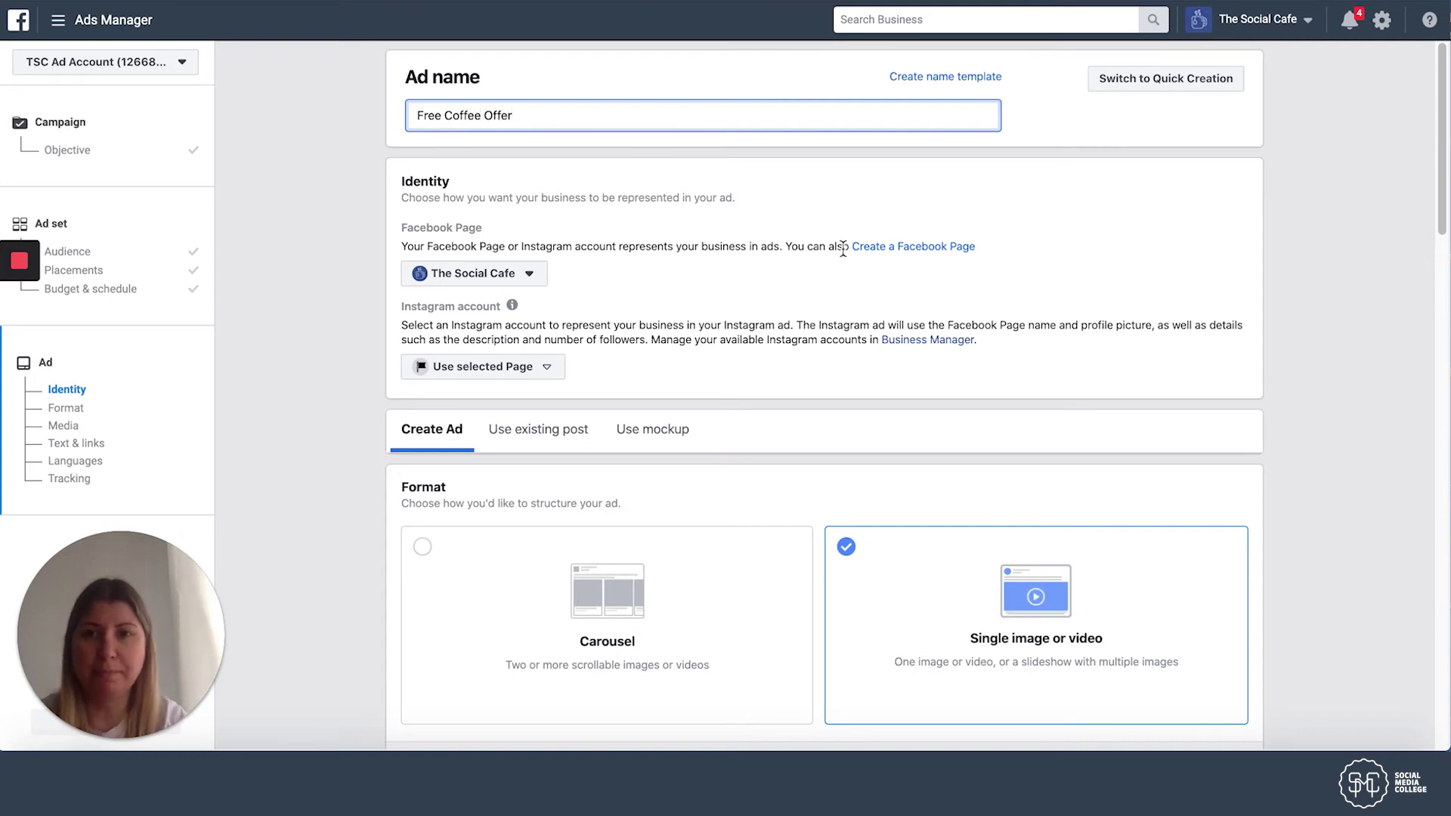
Step: Review the ad's identity settings, checking which Instagram accounts can represent the business
{"action": "left_click", "coordinate": [558, 274]}
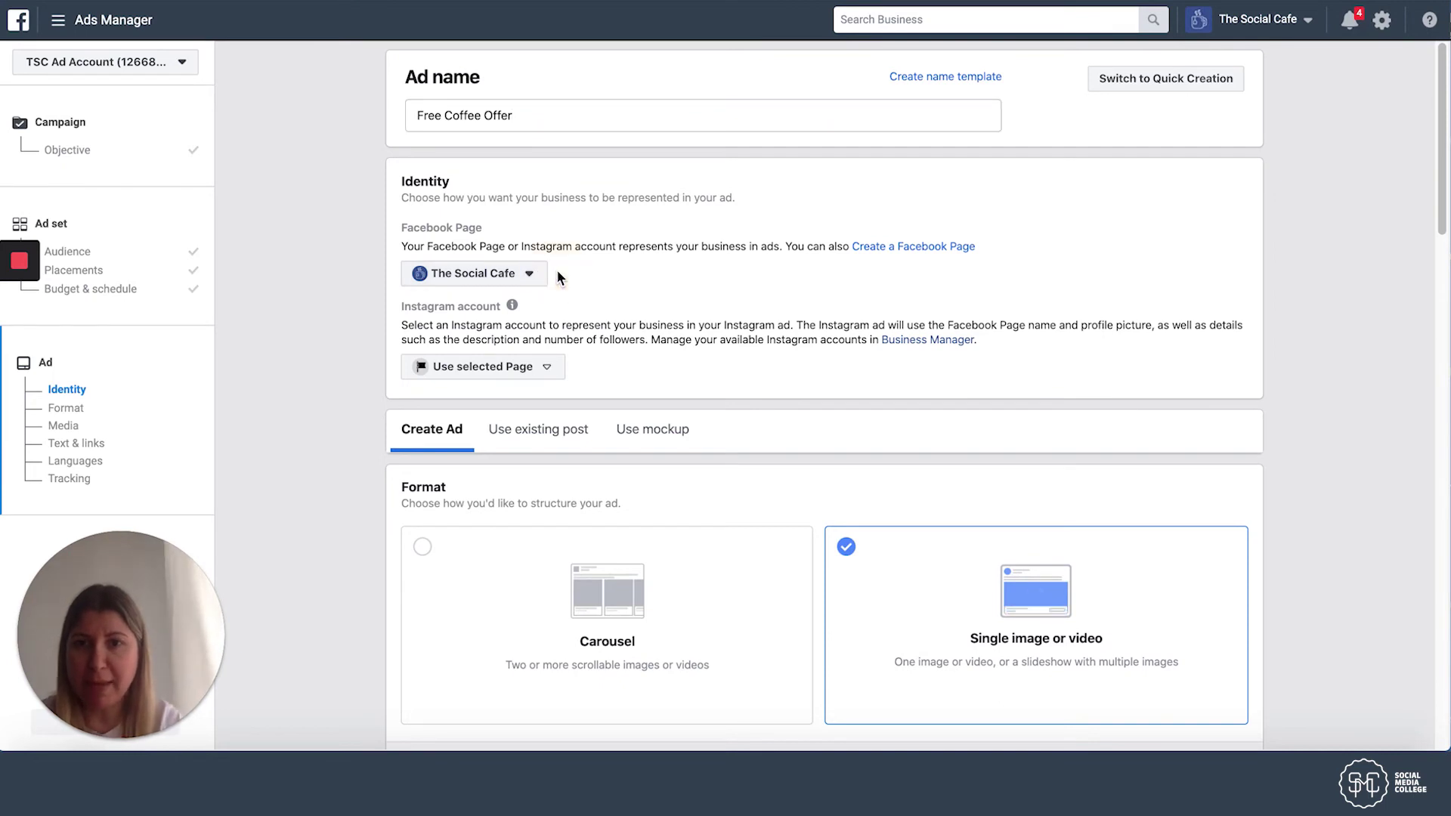
{"action": "left_click", "coordinate": [573, 371]}
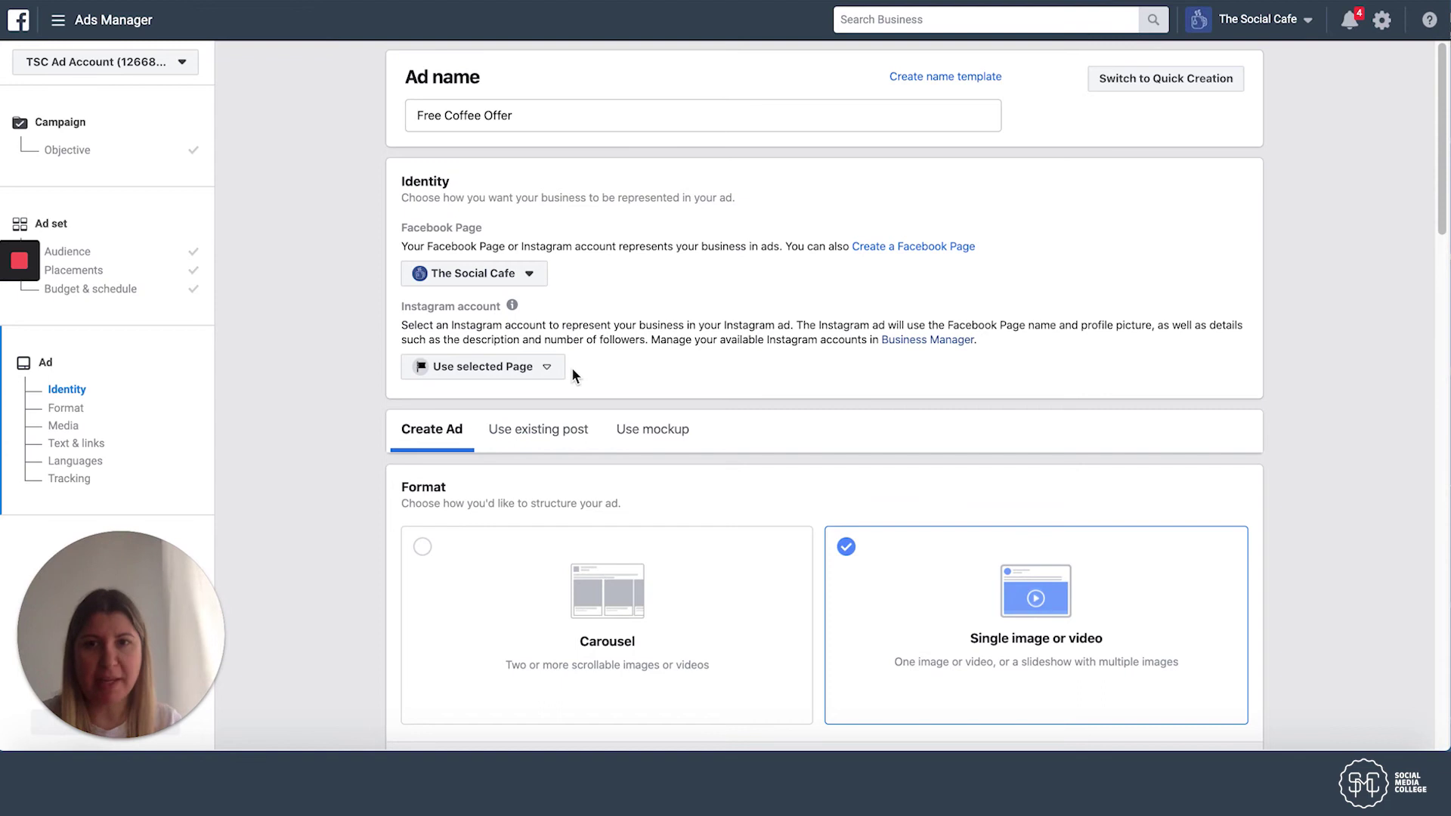
{"action": "left_click", "coordinate": [550, 369]}
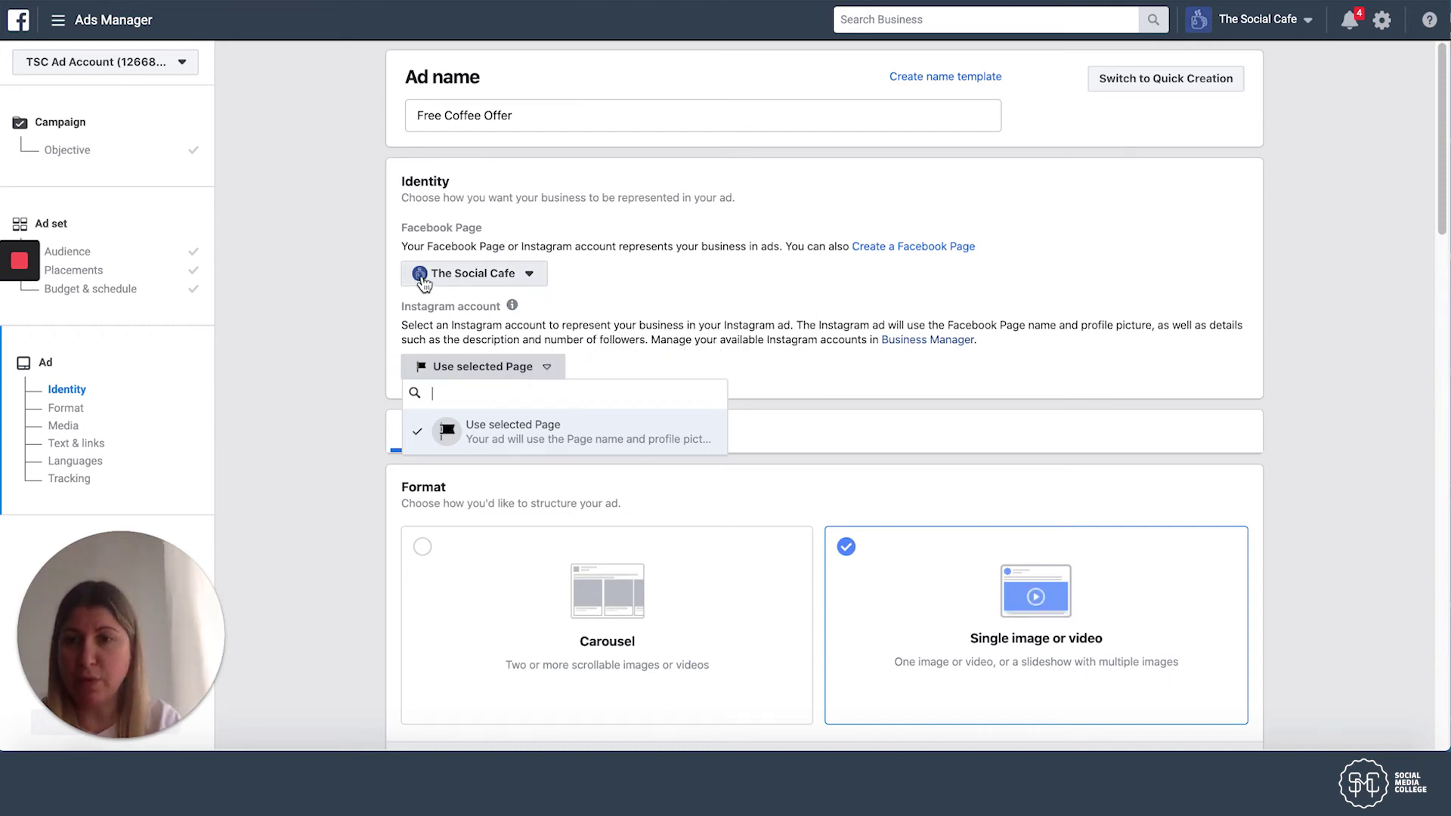
{"action": "mouse_move", "coordinate": [513, 304]}
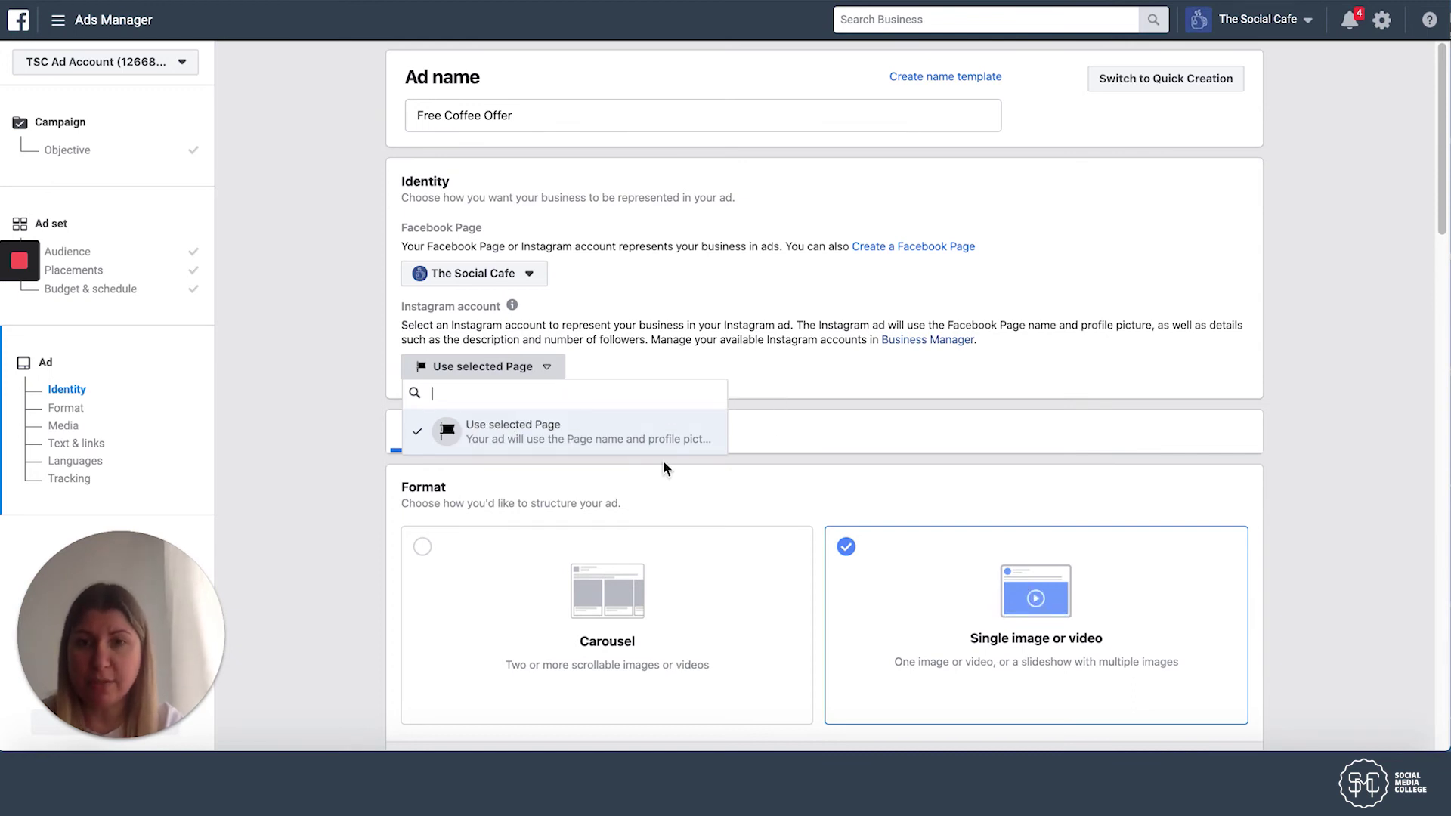
{"action": "left_click", "coordinate": [762, 371]}
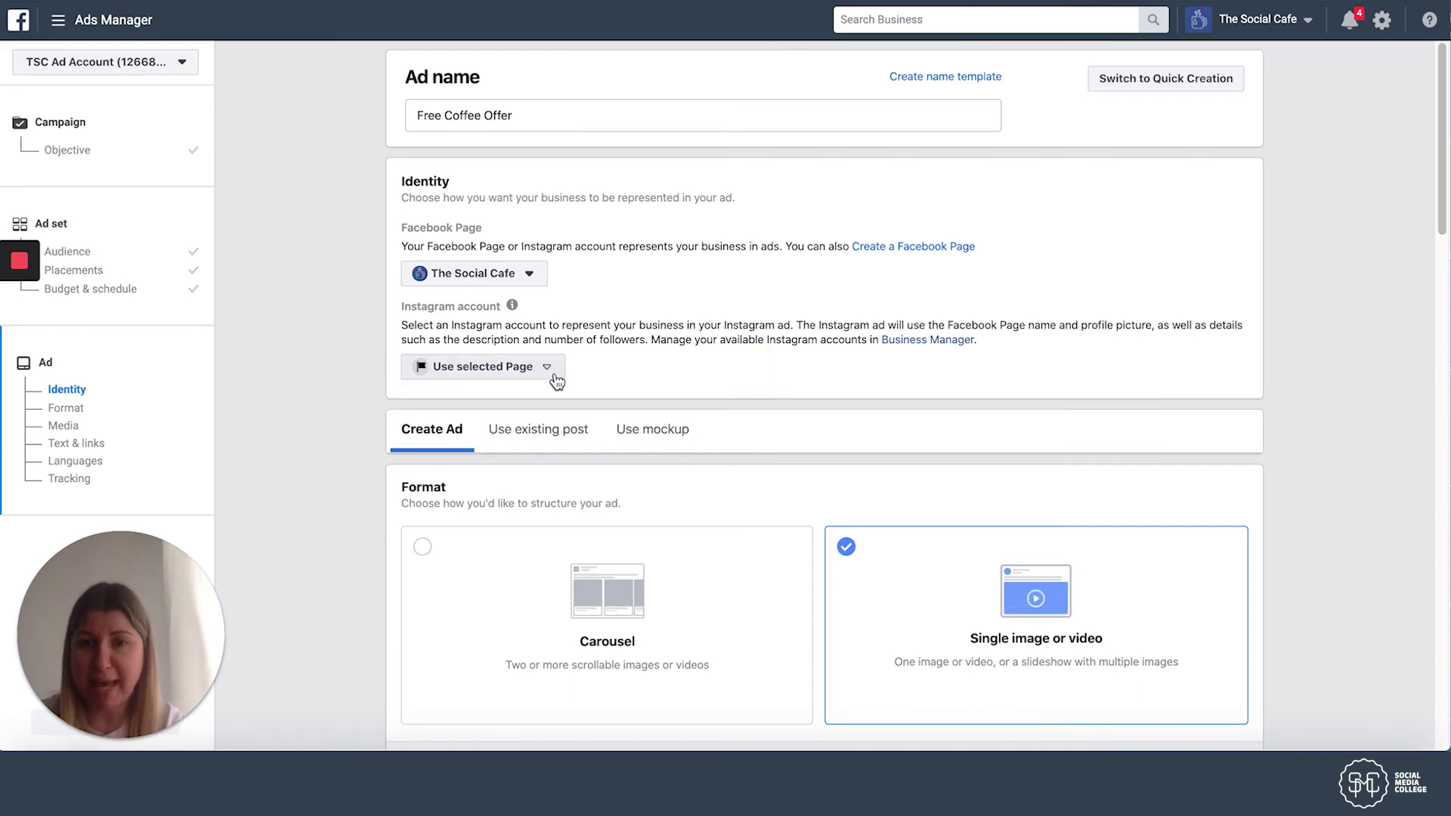
Step: Switch to Finder to view the prepared ad files in The Social Cafe folder, and return to Ads Manager
{"action": "scroll", "coordinate": [683, 373], "scroll_direction": "down", "scroll_amount": 4}
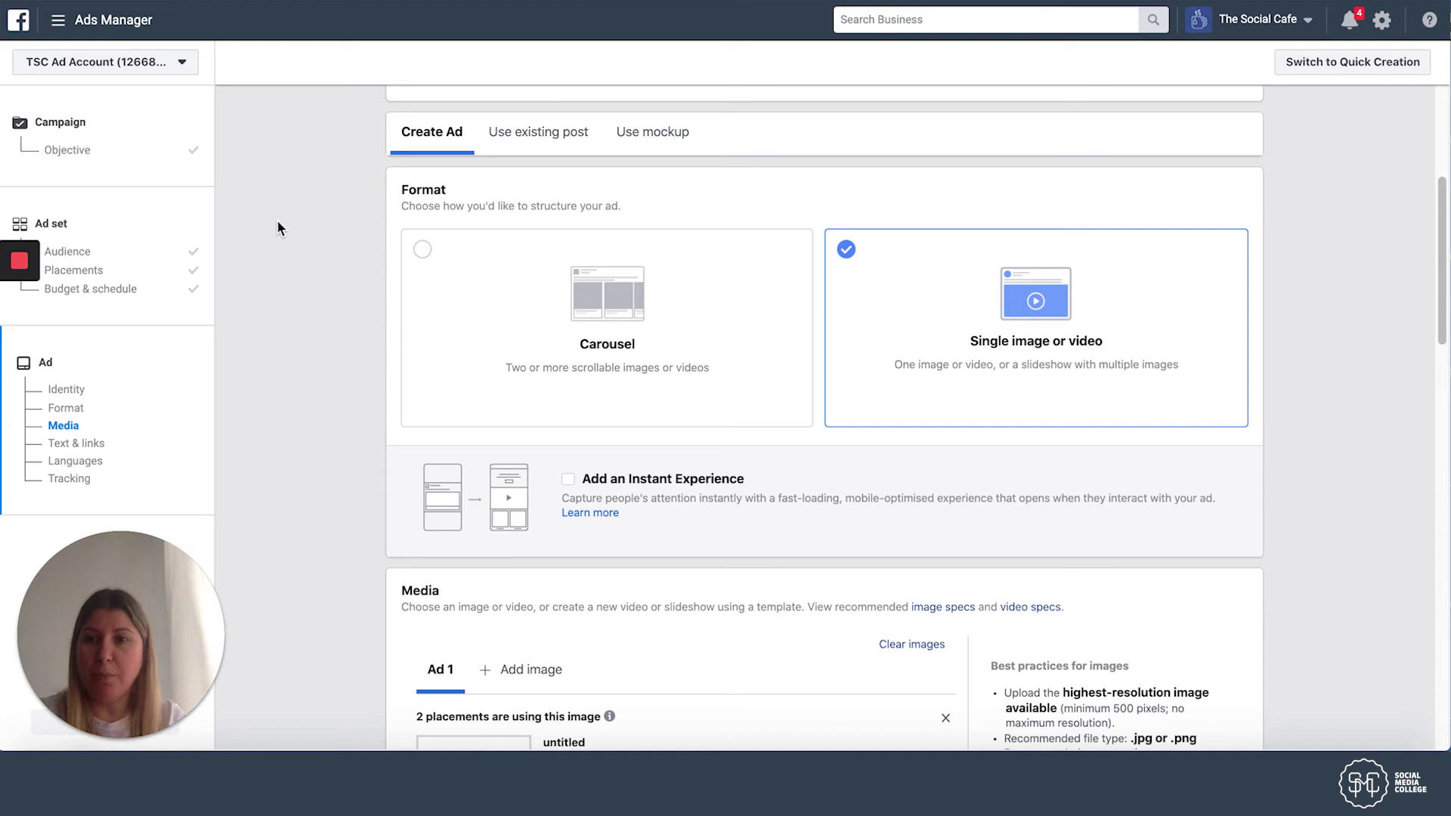
{"action": "mouse_move", "coordinate": [163, 709]}
{"action": "key", "text": "super+Tab"}
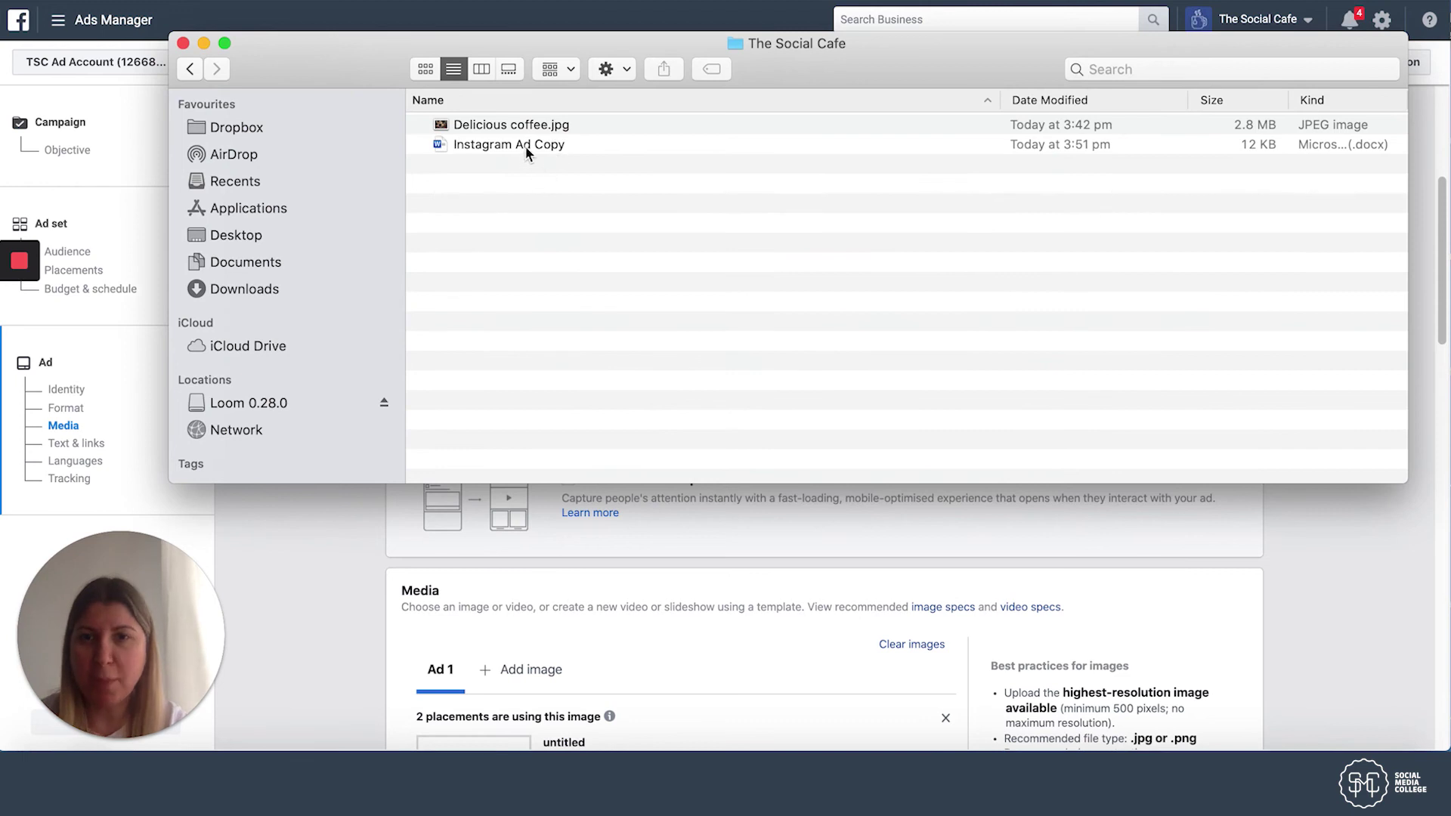
{"action": "left_click", "coordinate": [320, 579]}
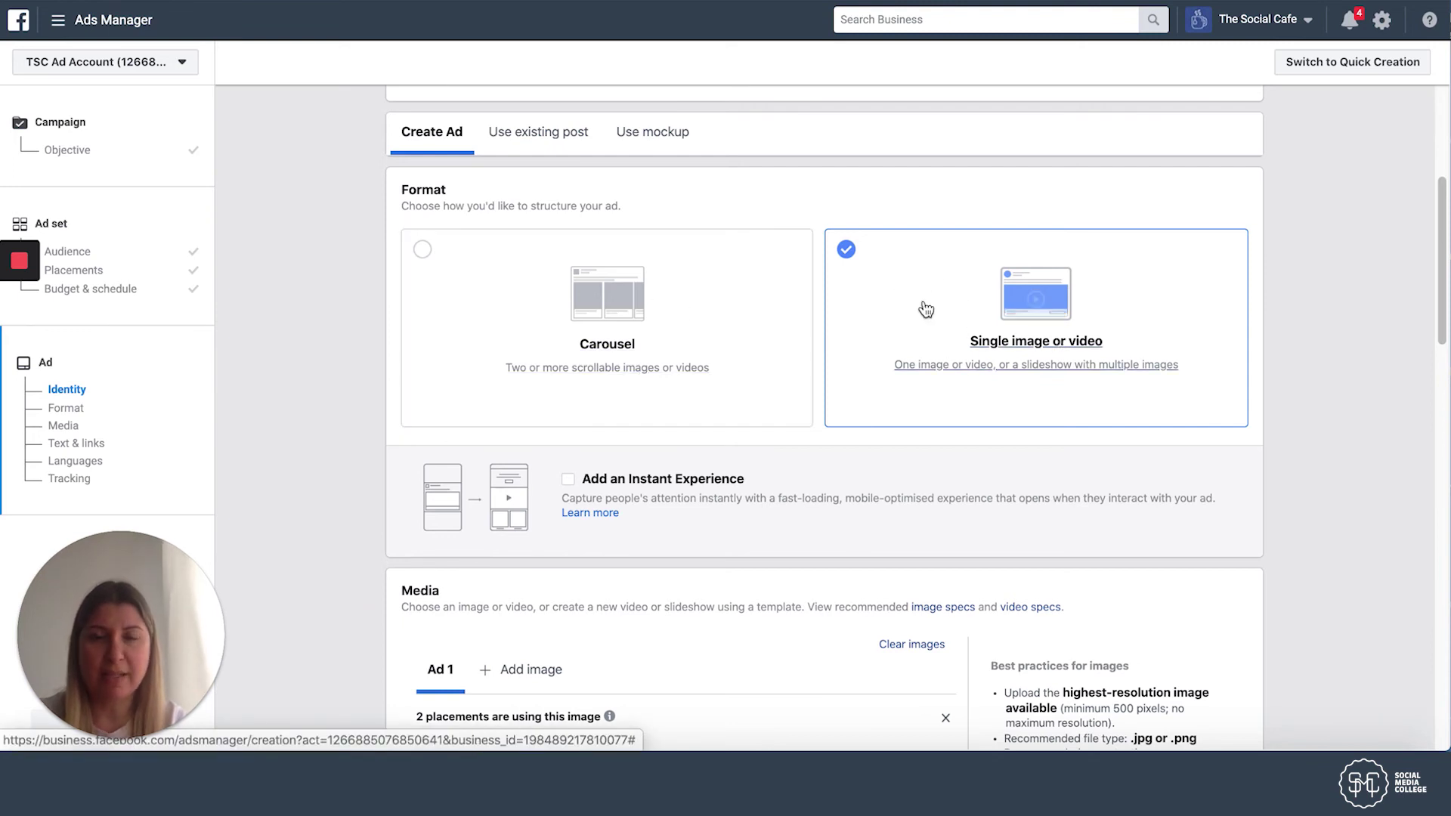
Step: Replace the ad's current image by uploading "Delicious coffee.jpg" from the Downloads folder and using it for the ad
{"action": "scroll", "coordinate": [924, 310], "scroll_direction": "down", "scroll_amount": 1}
{"action": "scroll", "coordinate": [924, 310], "scroll_direction": "down", "scroll_amount": 3}
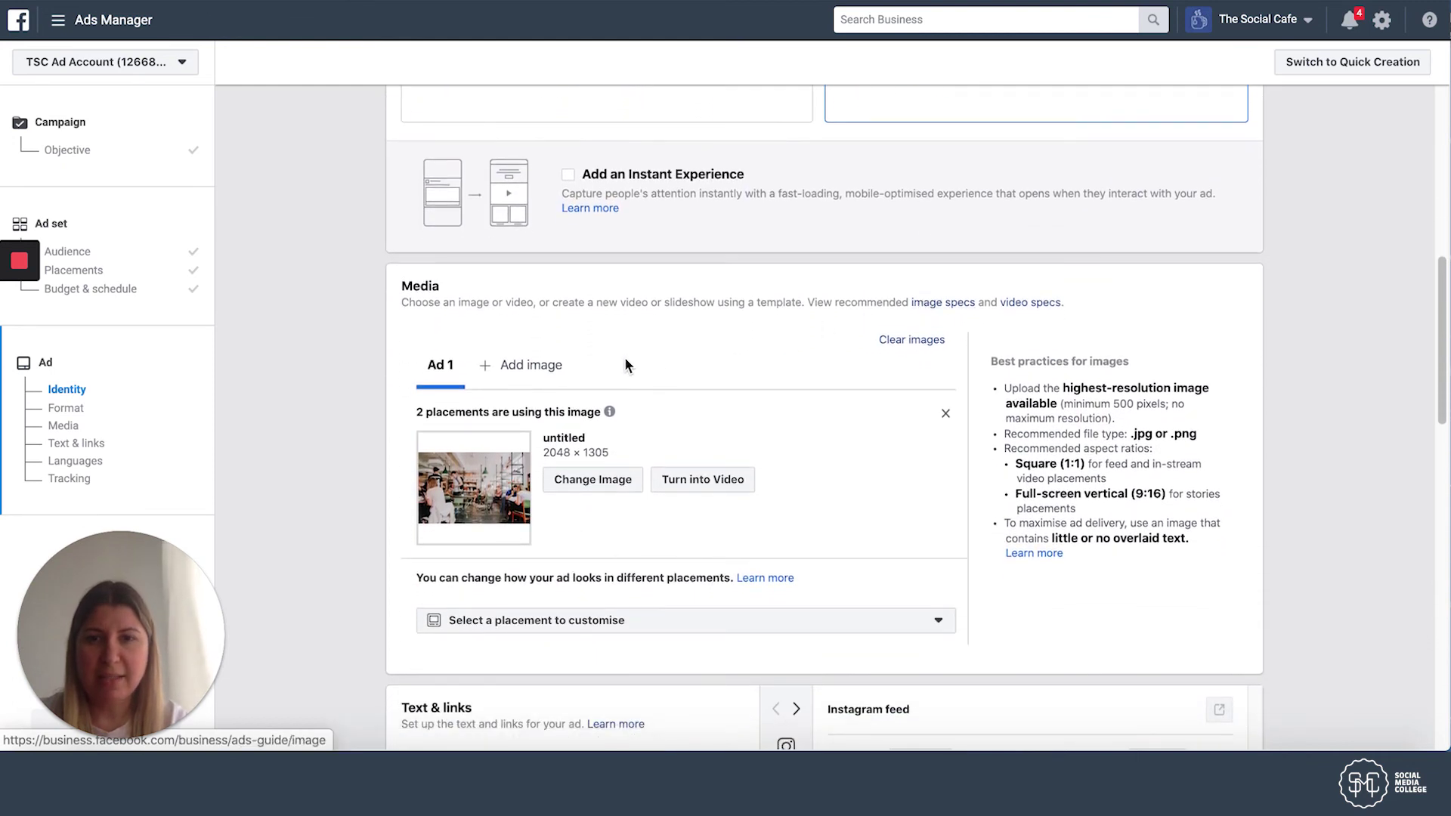
{"action": "scroll", "coordinate": [615, 360], "scroll_direction": "down", "scroll_amount": 1}
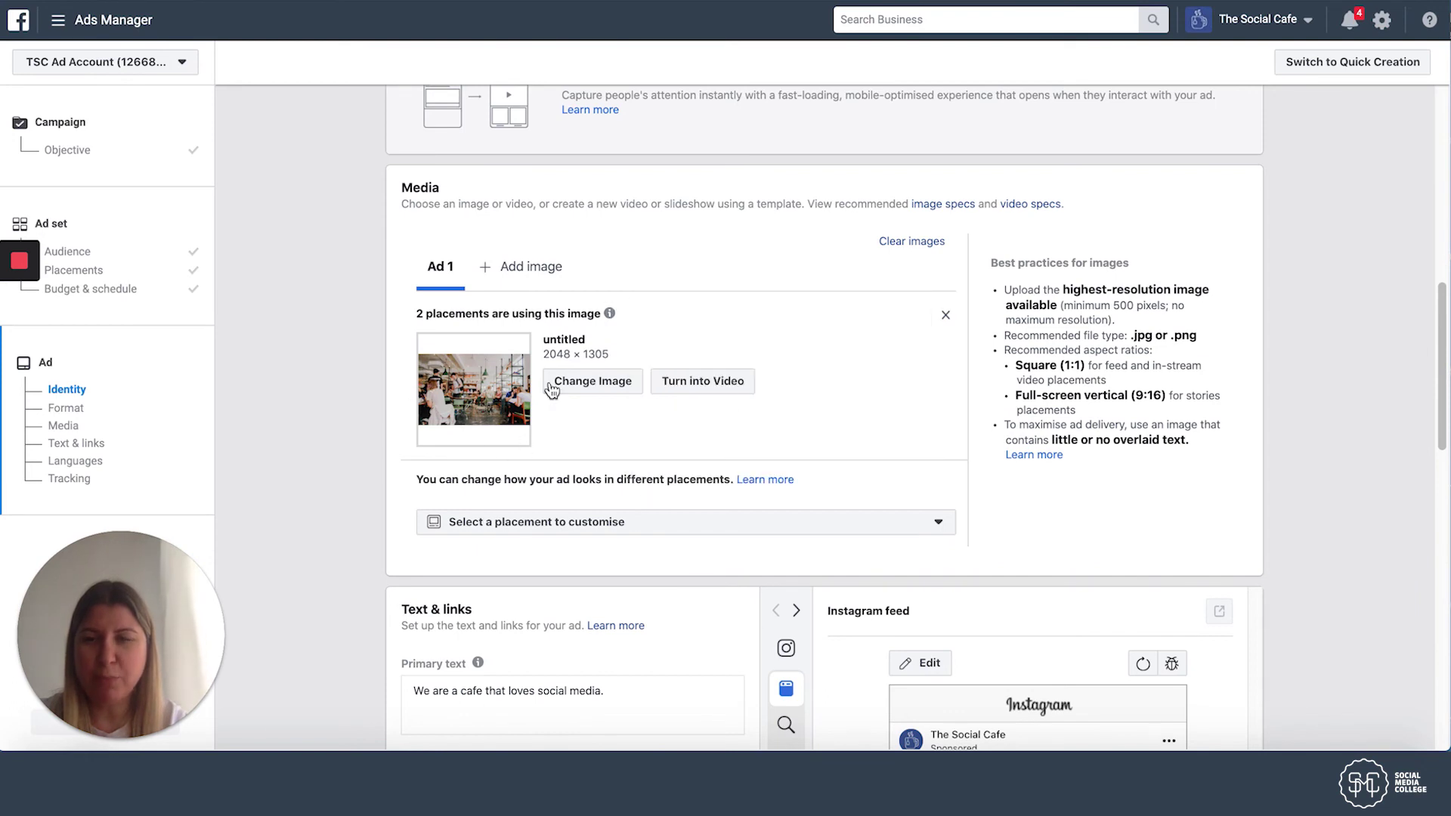
{"action": "left_click", "coordinate": [607, 388]}
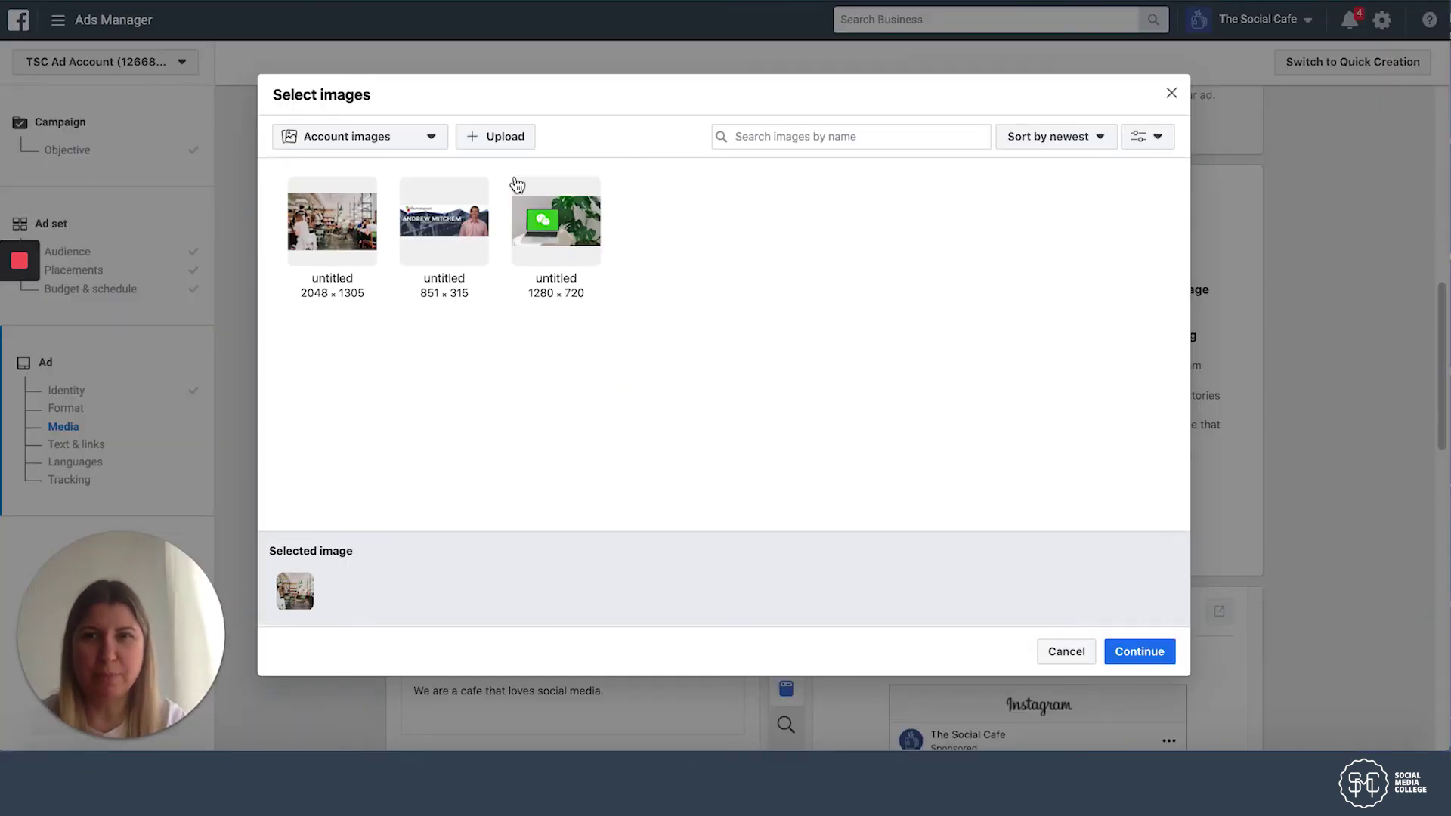
{"action": "left_click", "coordinate": [505, 140]}
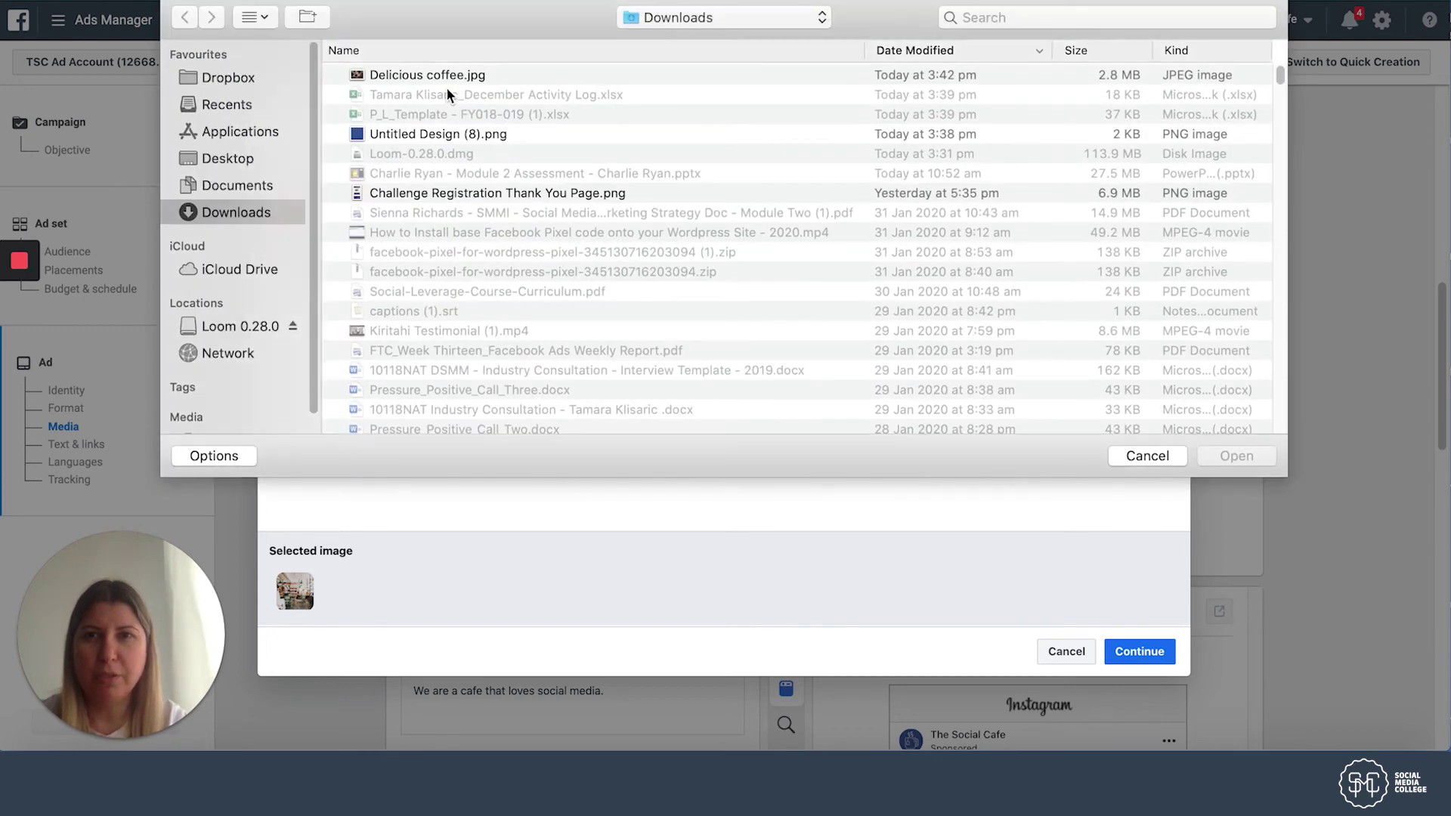
{"action": "left_click", "coordinate": [442, 74]}
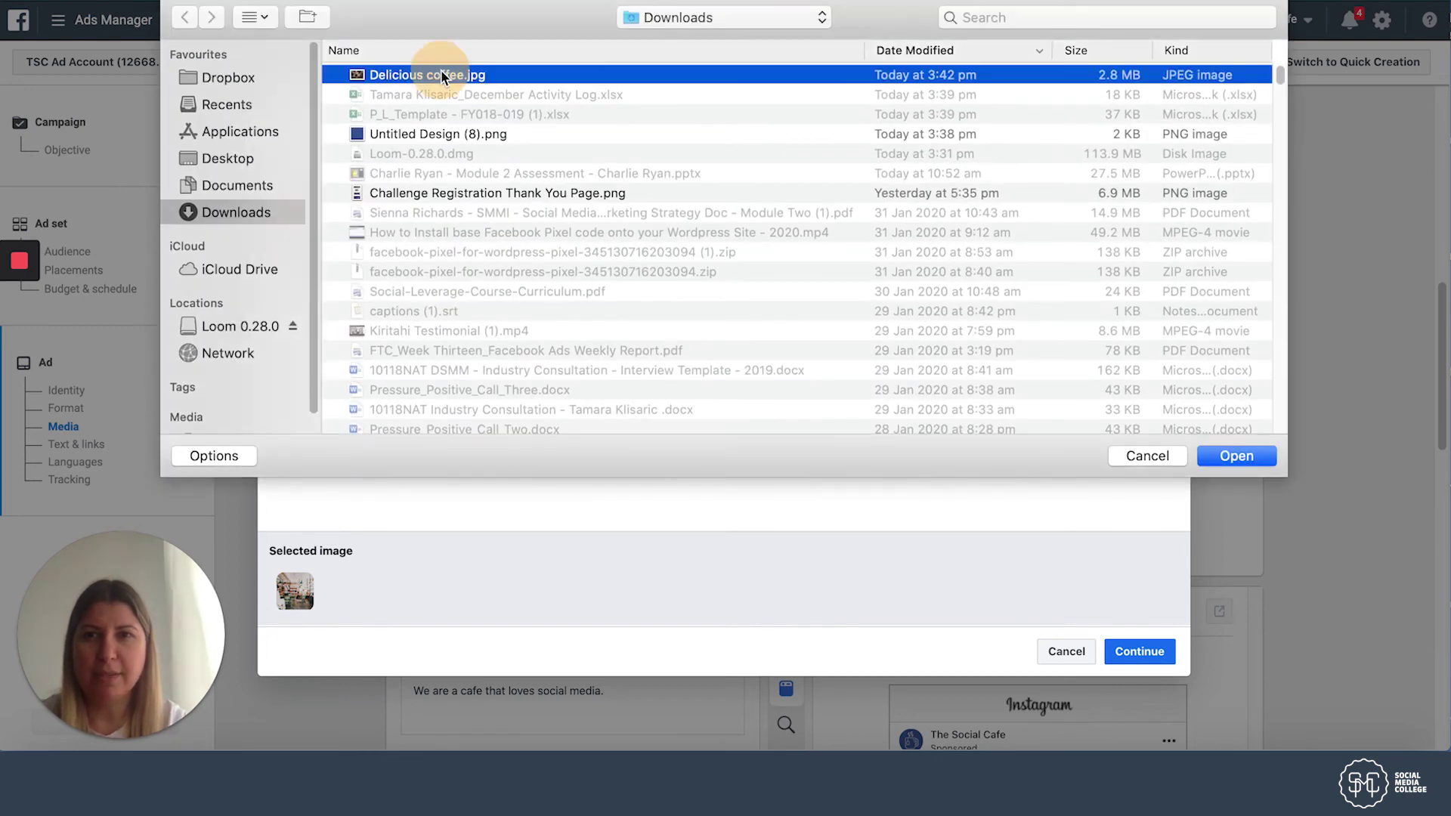
{"action": "left_click", "coordinate": [1226, 454]}
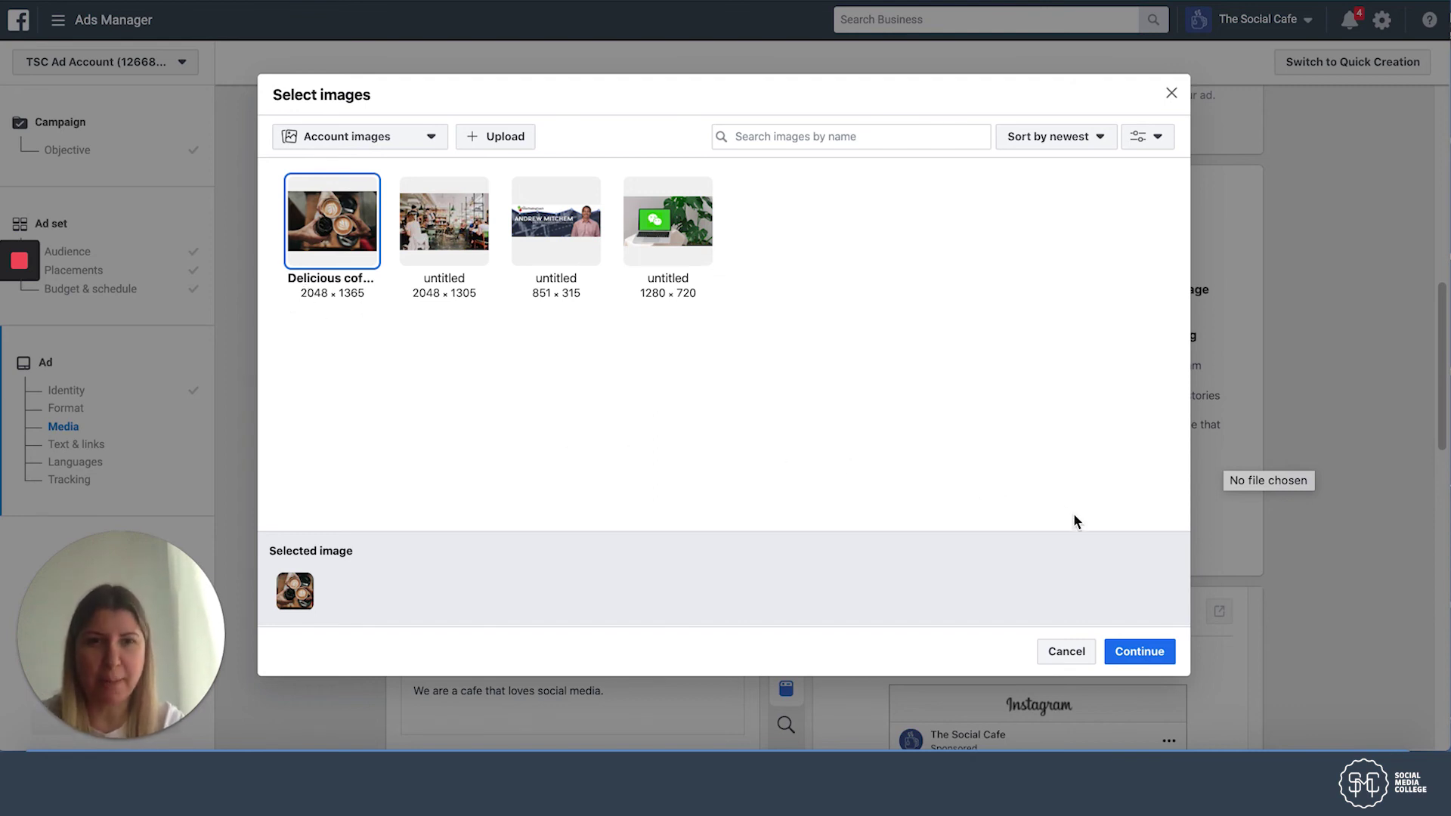
{"action": "left_click", "coordinate": [1141, 654]}
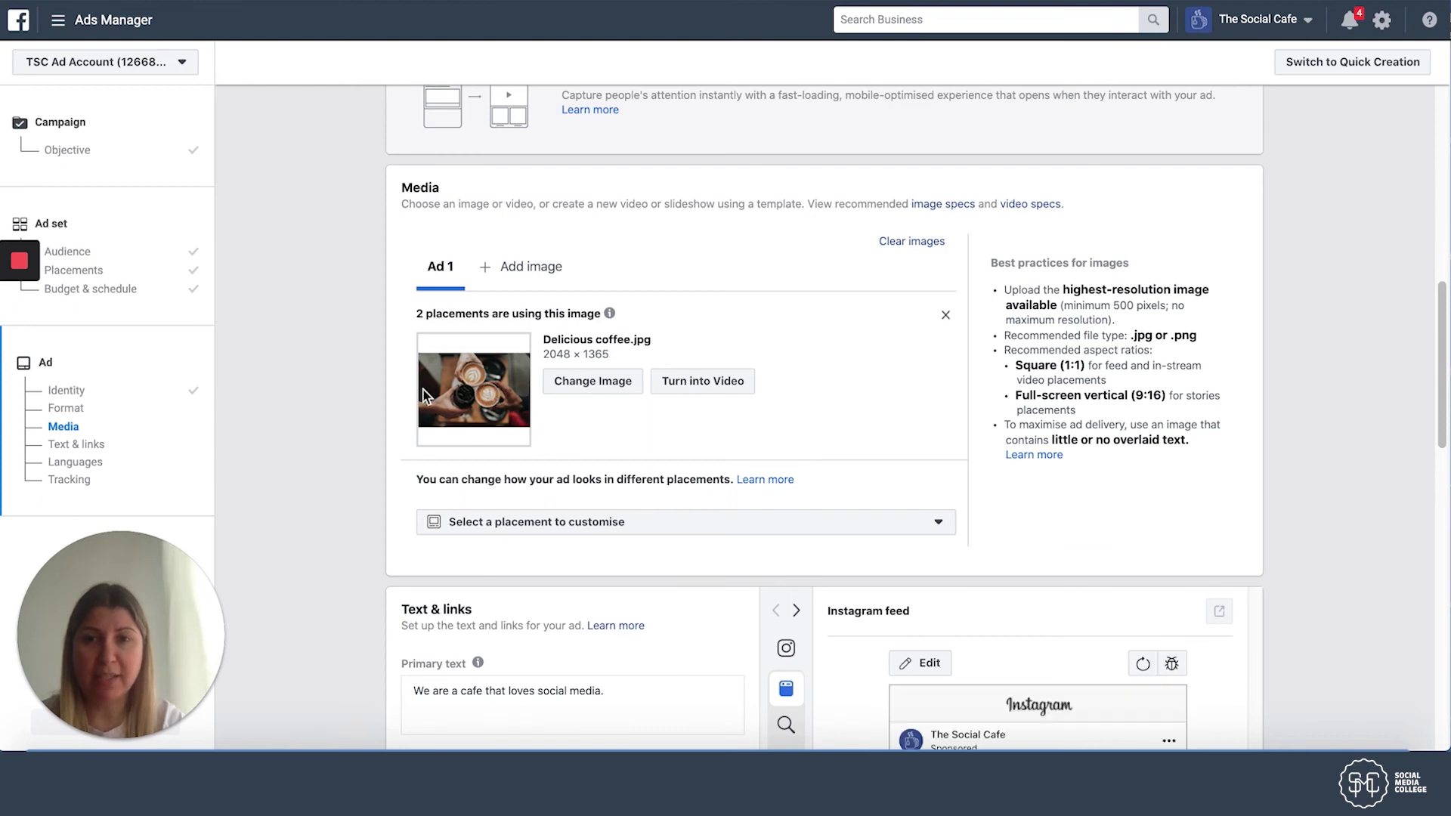
Step: Examine the ad's Instagram feed preview beside the text and links settings
{"action": "scroll", "coordinate": [842, 410], "scroll_direction": "down", "scroll_amount": 3}
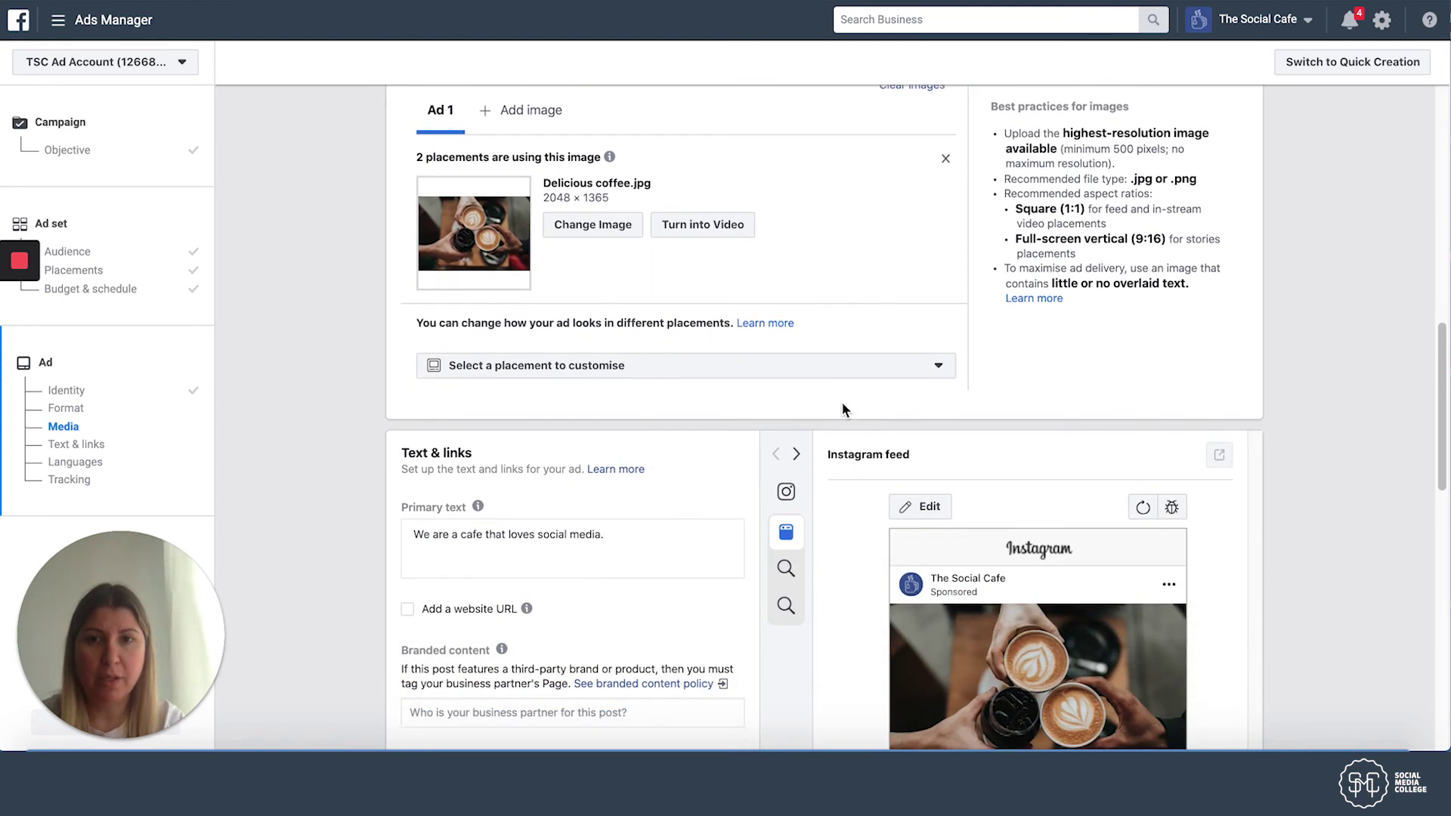
{"action": "scroll", "coordinate": [843, 407], "scroll_direction": "down", "scroll_amount": 3}
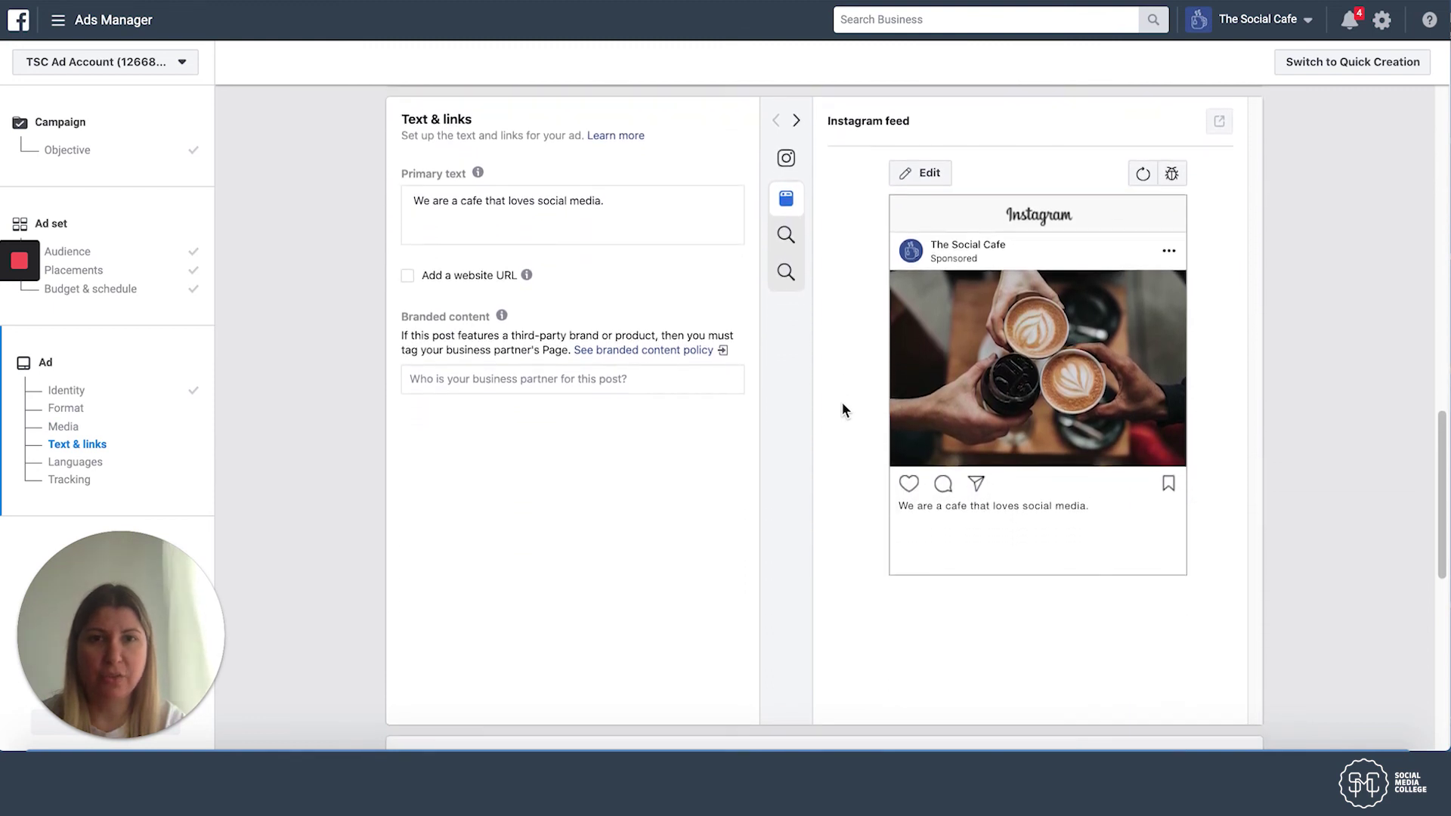
{"action": "mouse_move", "coordinate": [800, 208]}
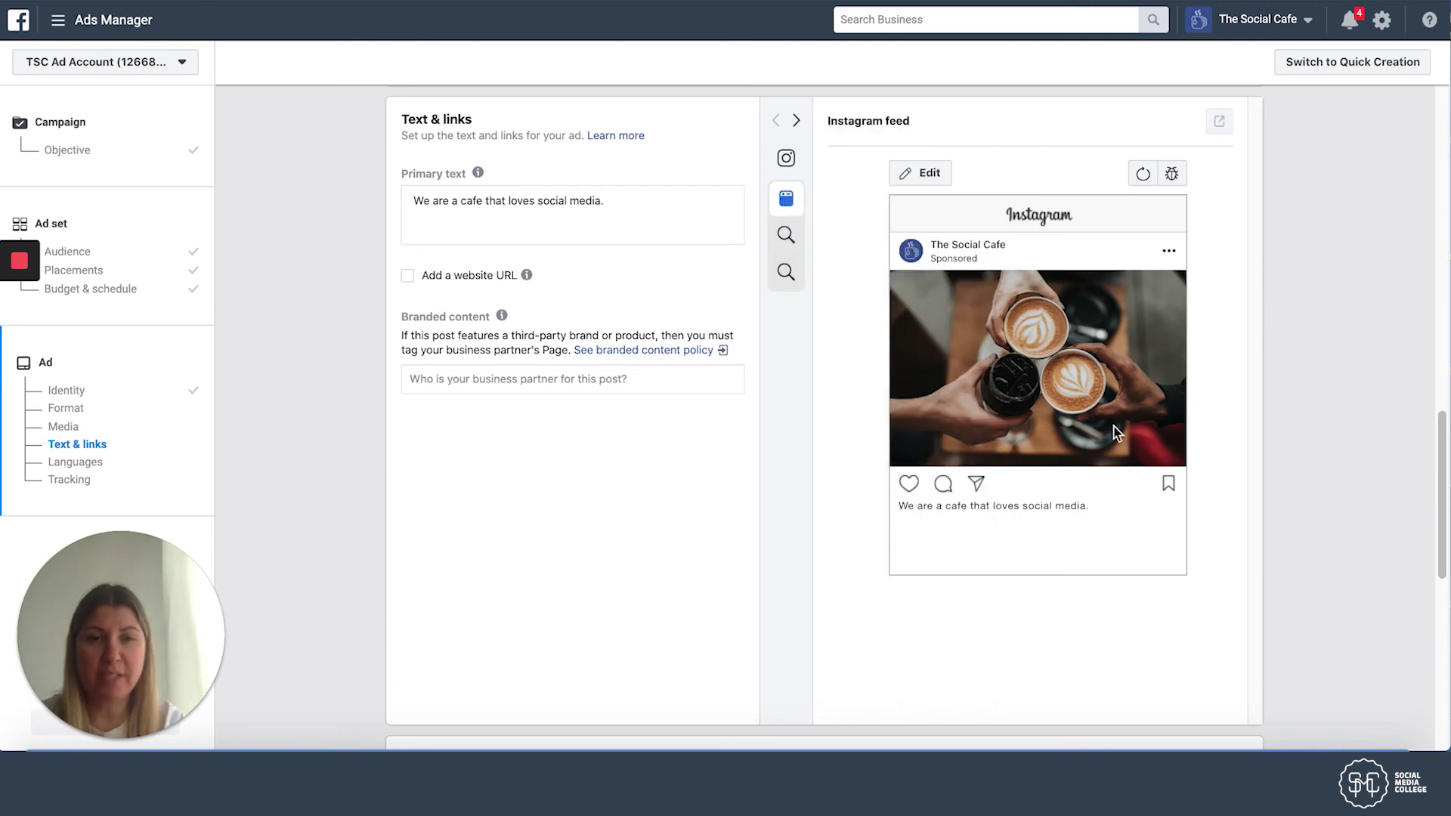
{"action": "left_click", "coordinate": [353, 216]}
{"action": "left_click", "coordinate": [854, 169]}
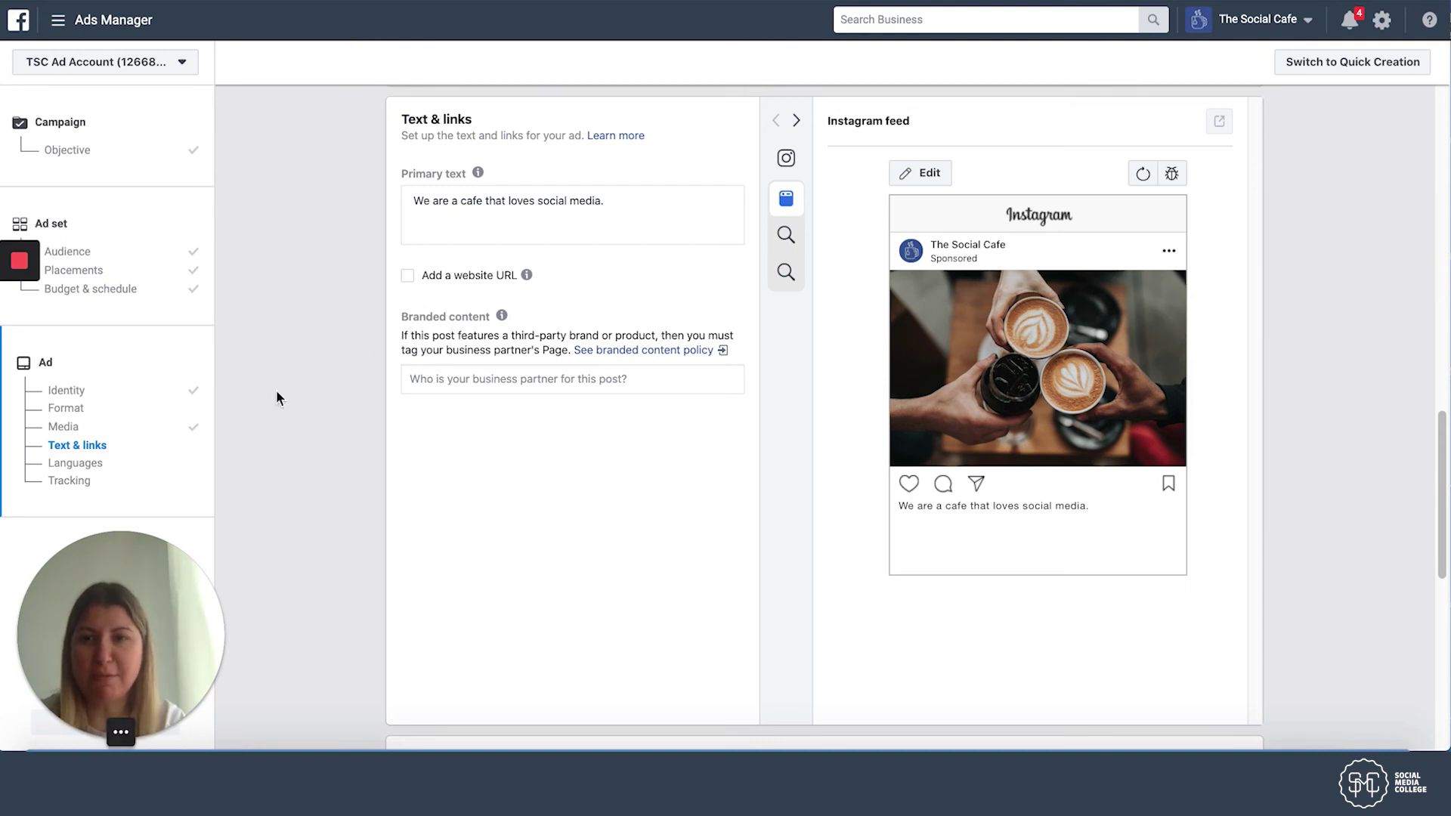
Step: Switch to Finder, open the Instagram Ad Copy document in Word and copy its text from "Free Coffee – today only!" through "#coffeeislife"
{"action": "left_click", "coordinate": [61, 747]}
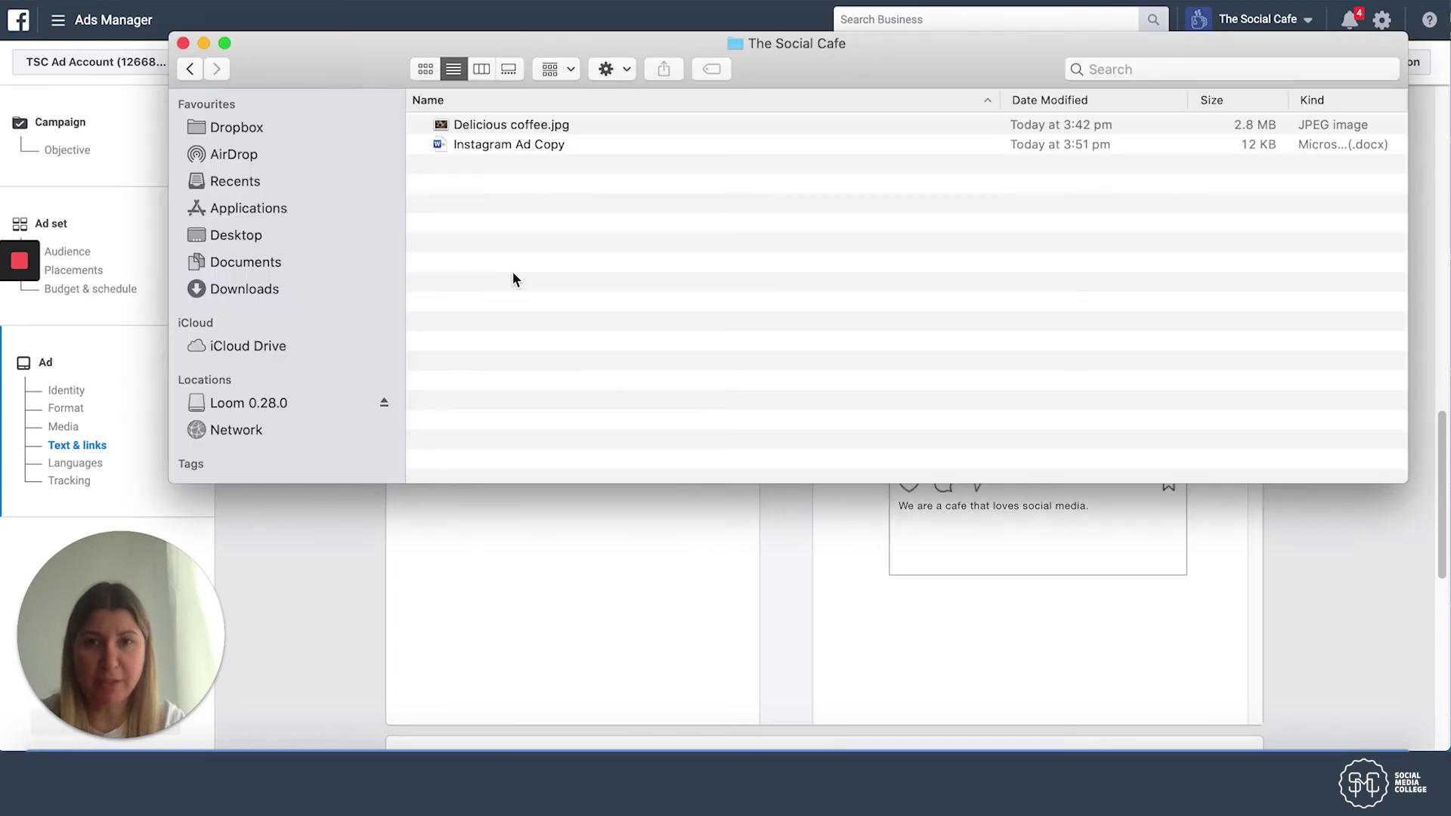
{"action": "double_click", "coordinate": [504, 145]}
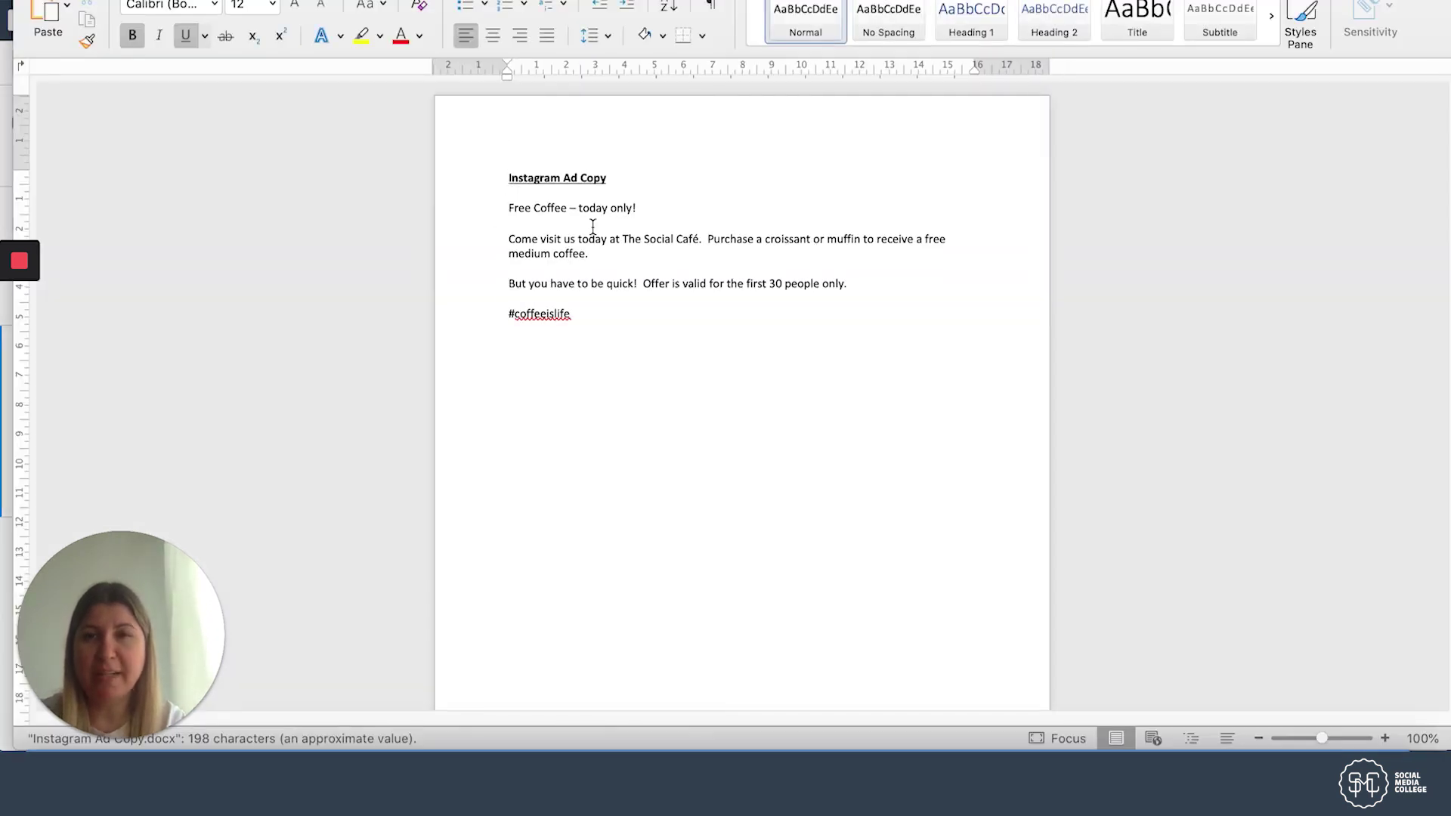
{"action": "left_click_drag", "start_coordinate": [508, 208], "coordinate": [576, 316]}
{"action": "key", "text": "super+c"}
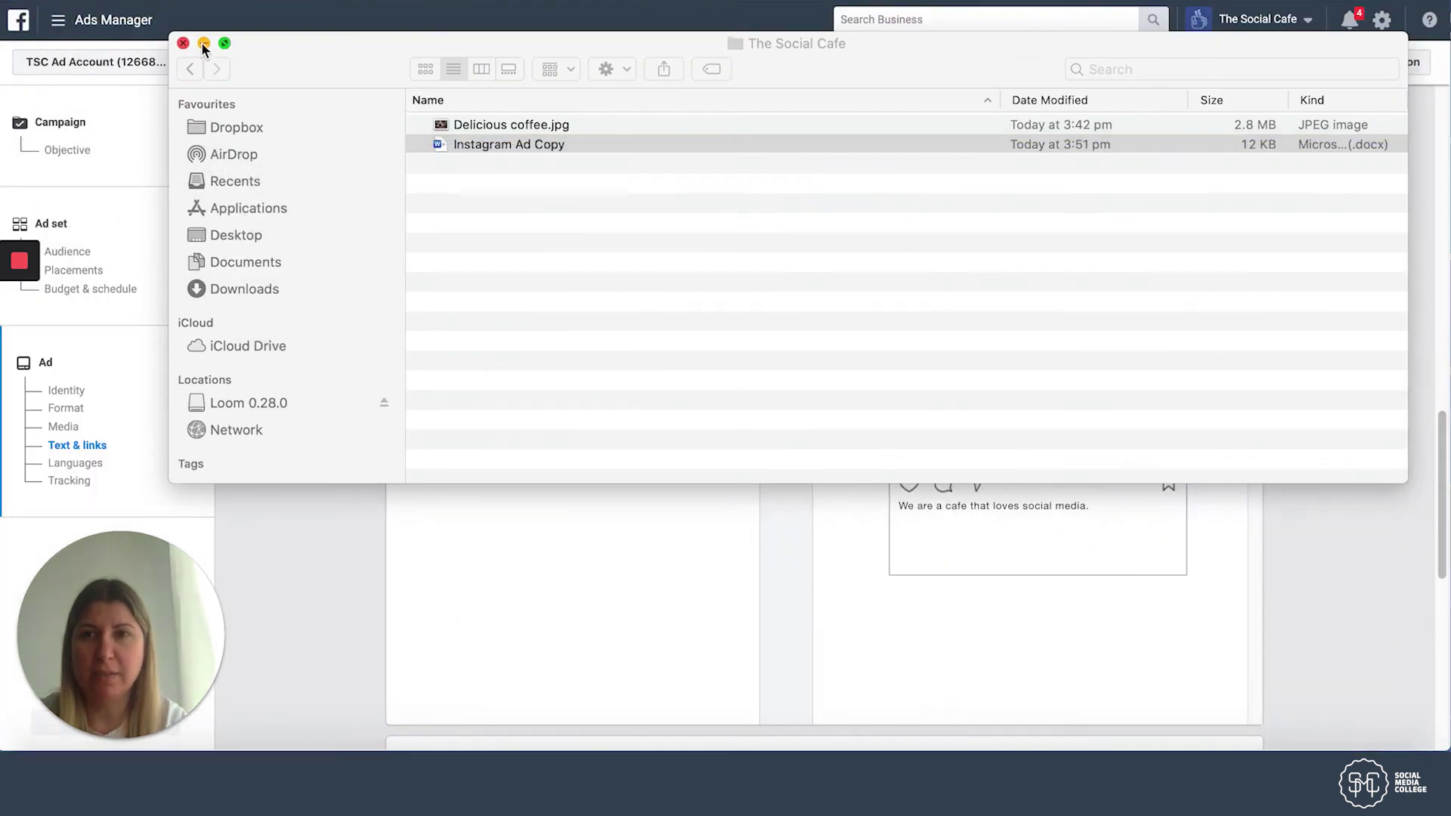
Step: Return to Ads Manager and replace the ad's primary text with the copied free coffee offer text
{"action": "left_click", "coordinate": [203, 44]}
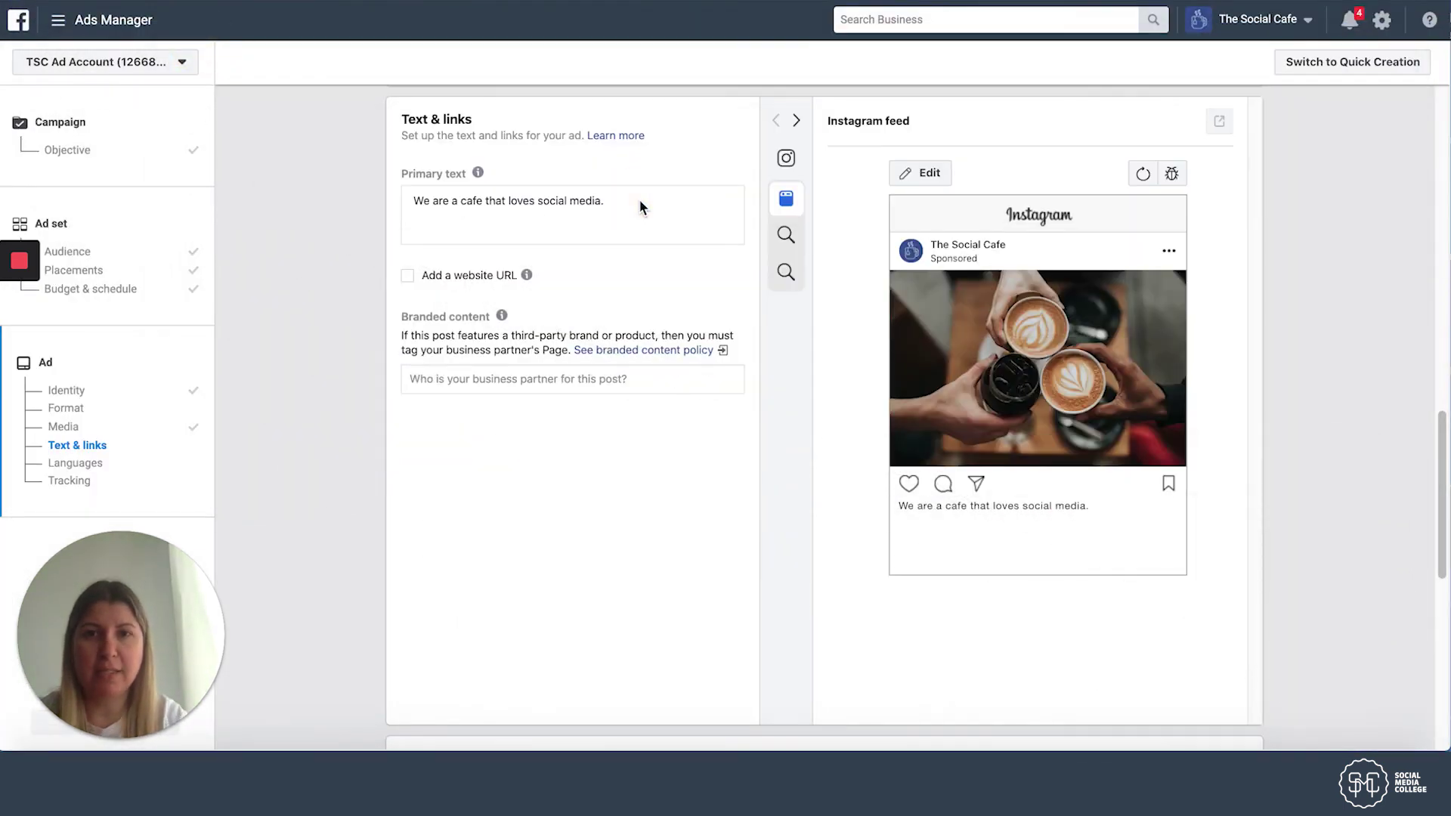
{"action": "triple_click", "coordinate": [607, 200]}
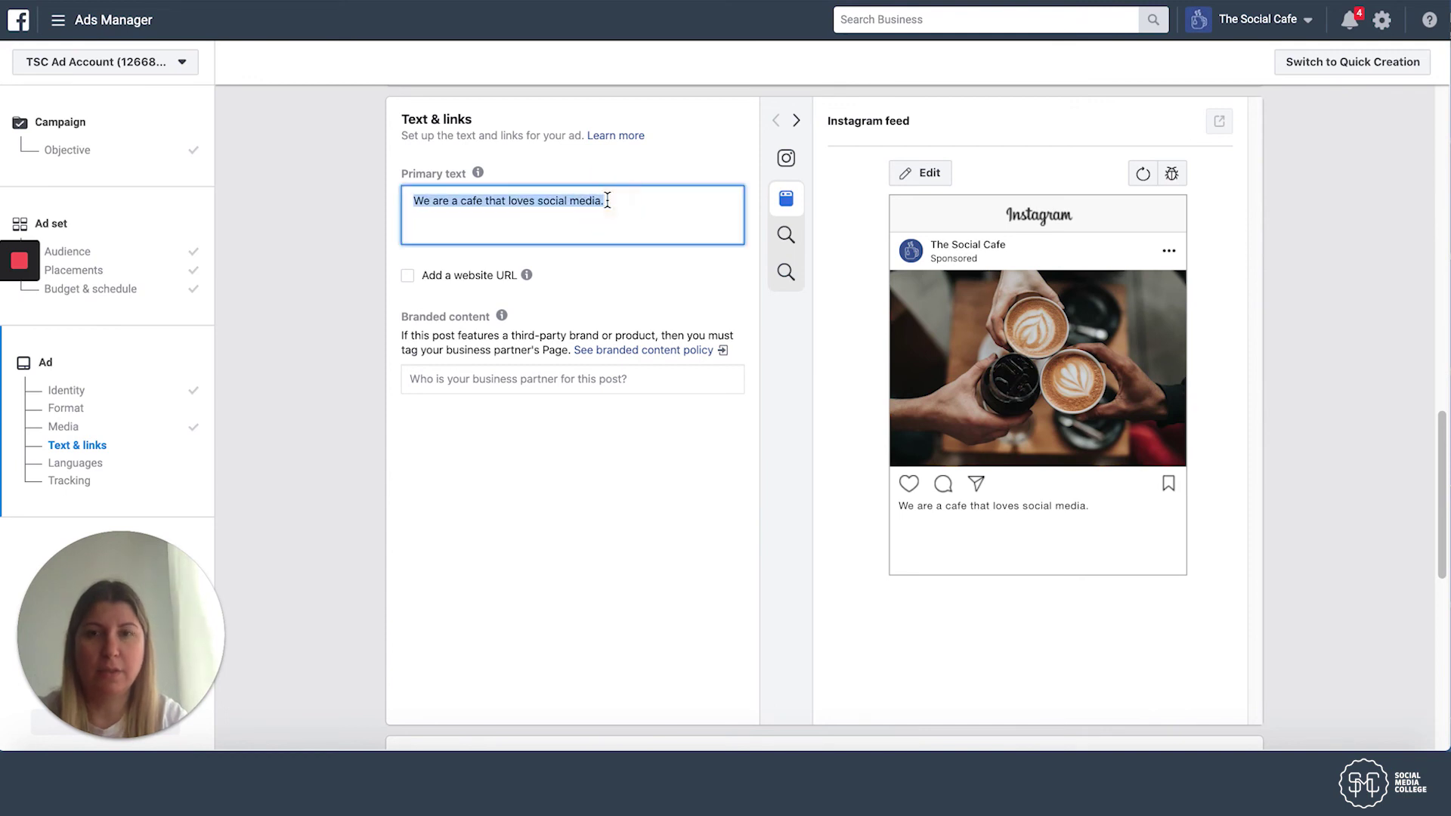
{"action": "key", "text": "super+v"}
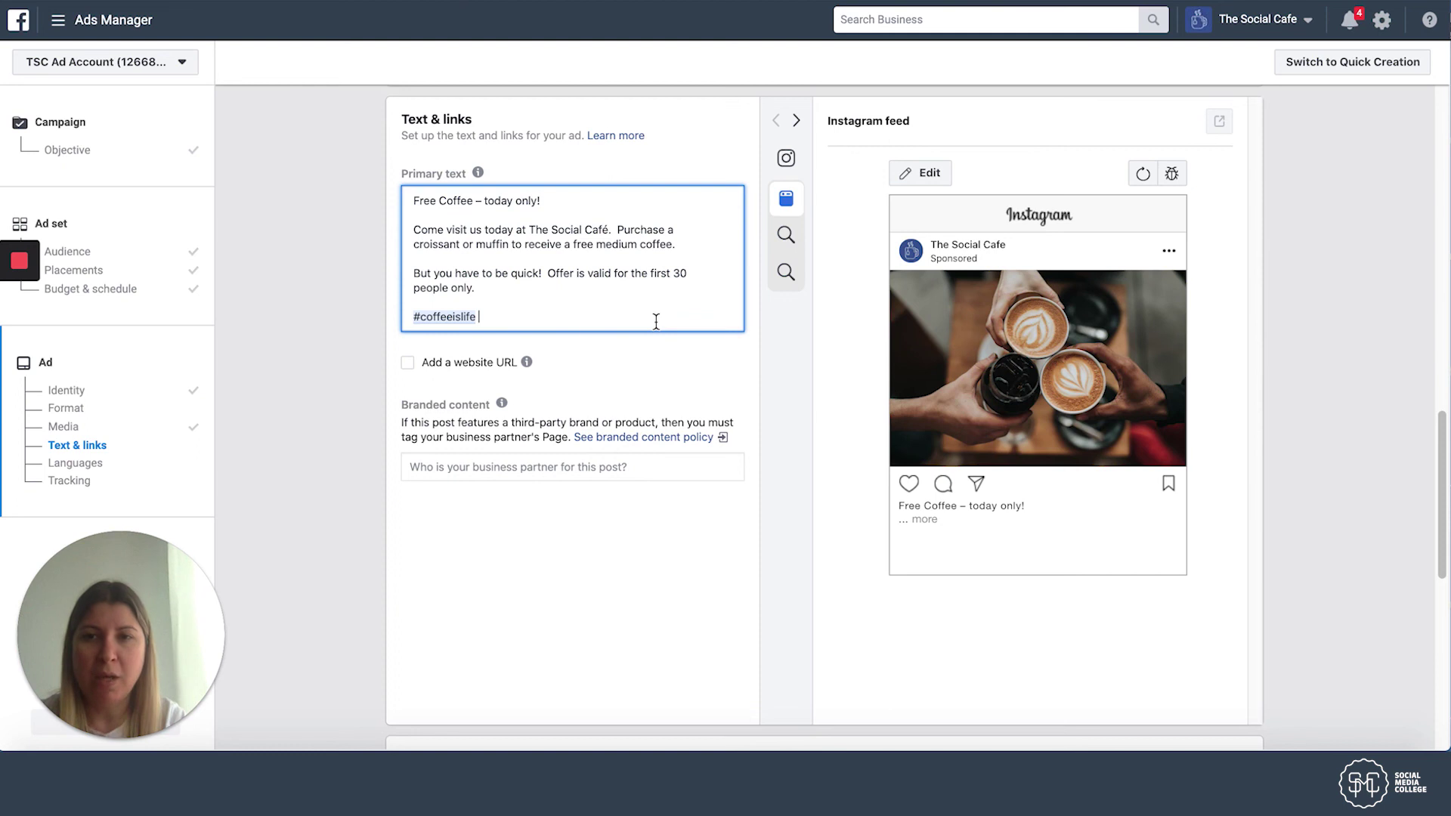
Step: Check the optional website URL fields, leaving the option off, and preview the ad in Instagram Explore feed, Explore video and Instagram feed
{"action": "left_click", "coordinate": [408, 364]}
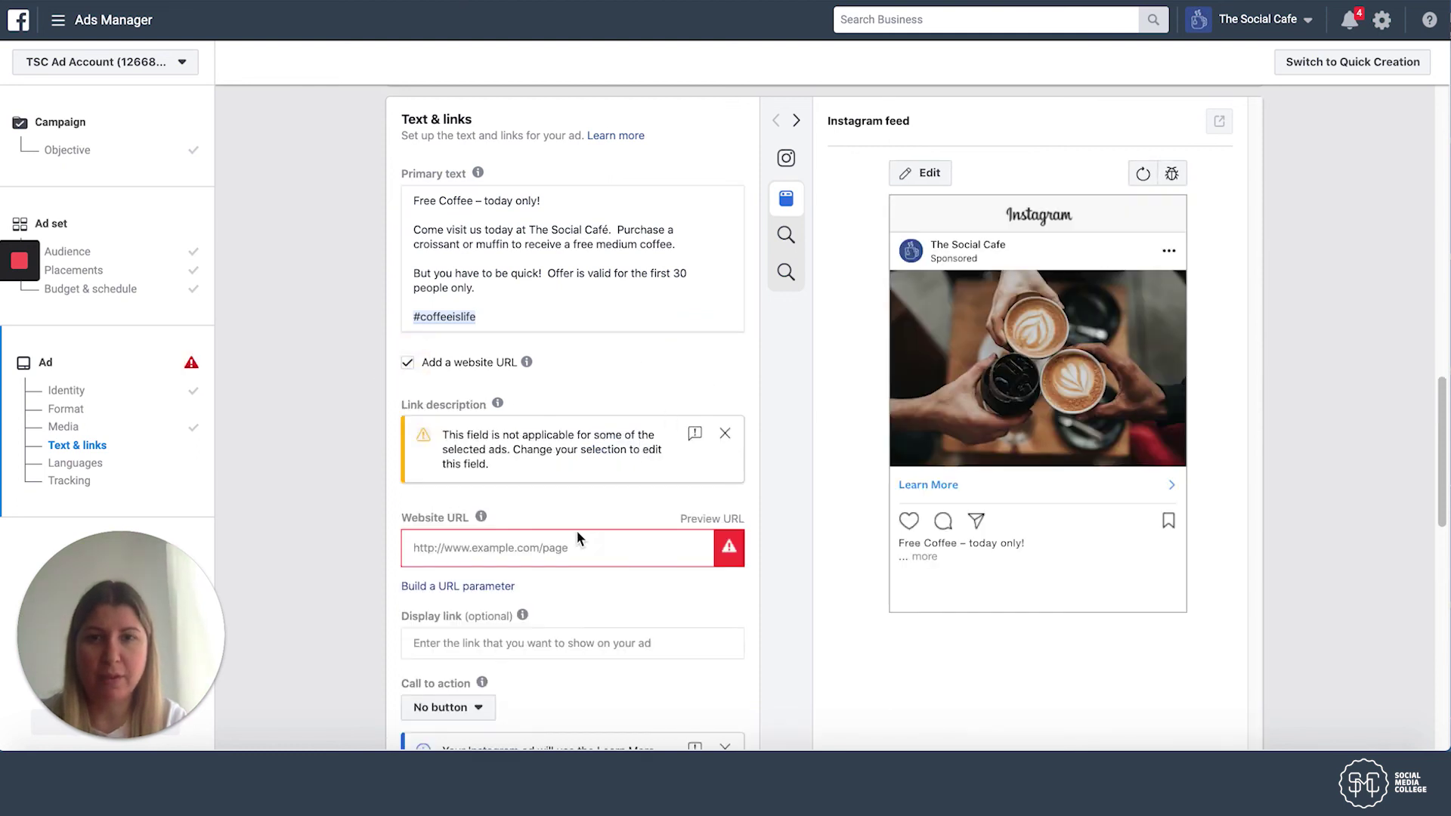
{"action": "left_click", "coordinate": [409, 366]}
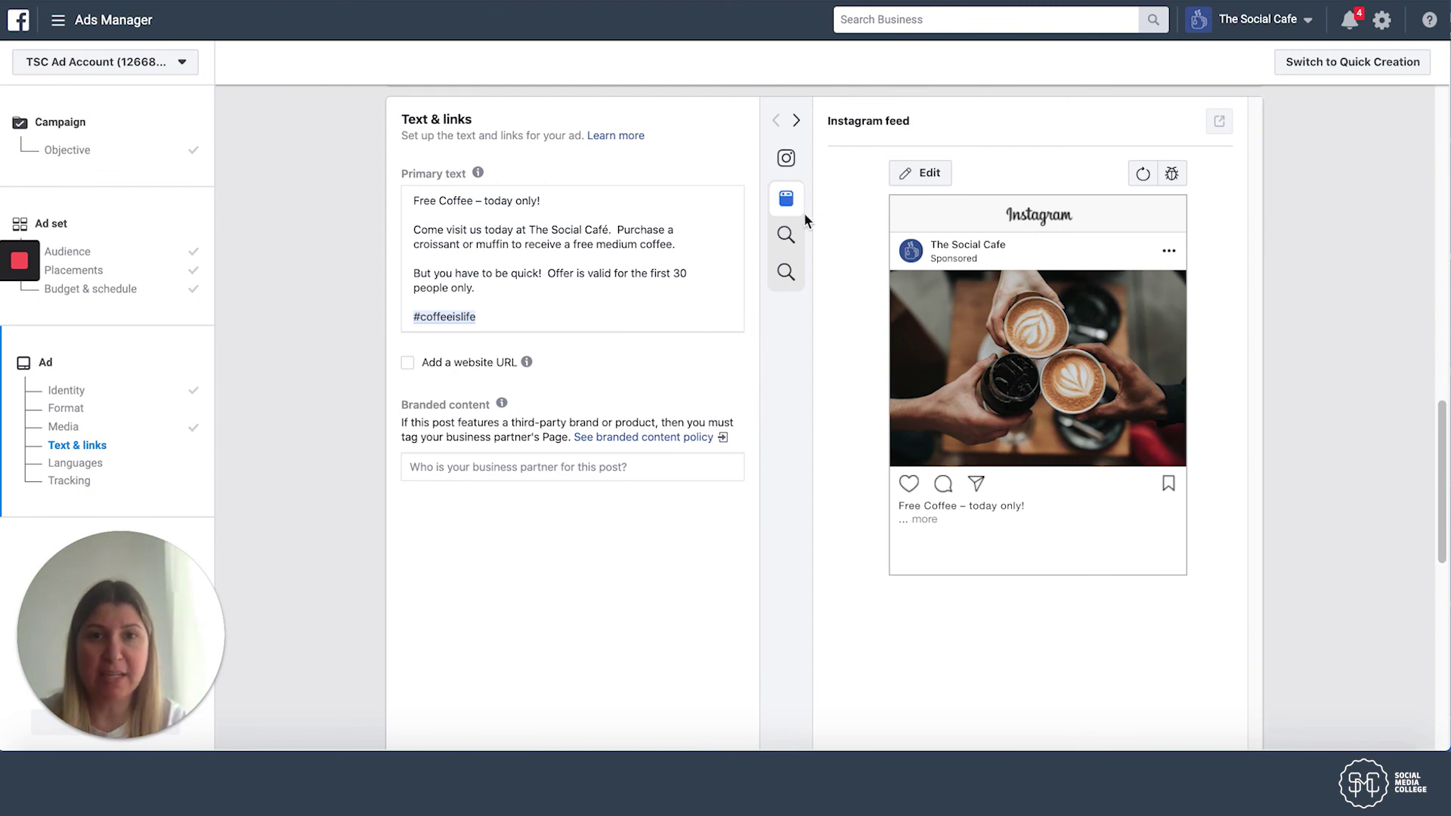
{"action": "mouse_move", "coordinate": [790, 240]}
{"action": "left_click", "coordinate": [790, 241]}
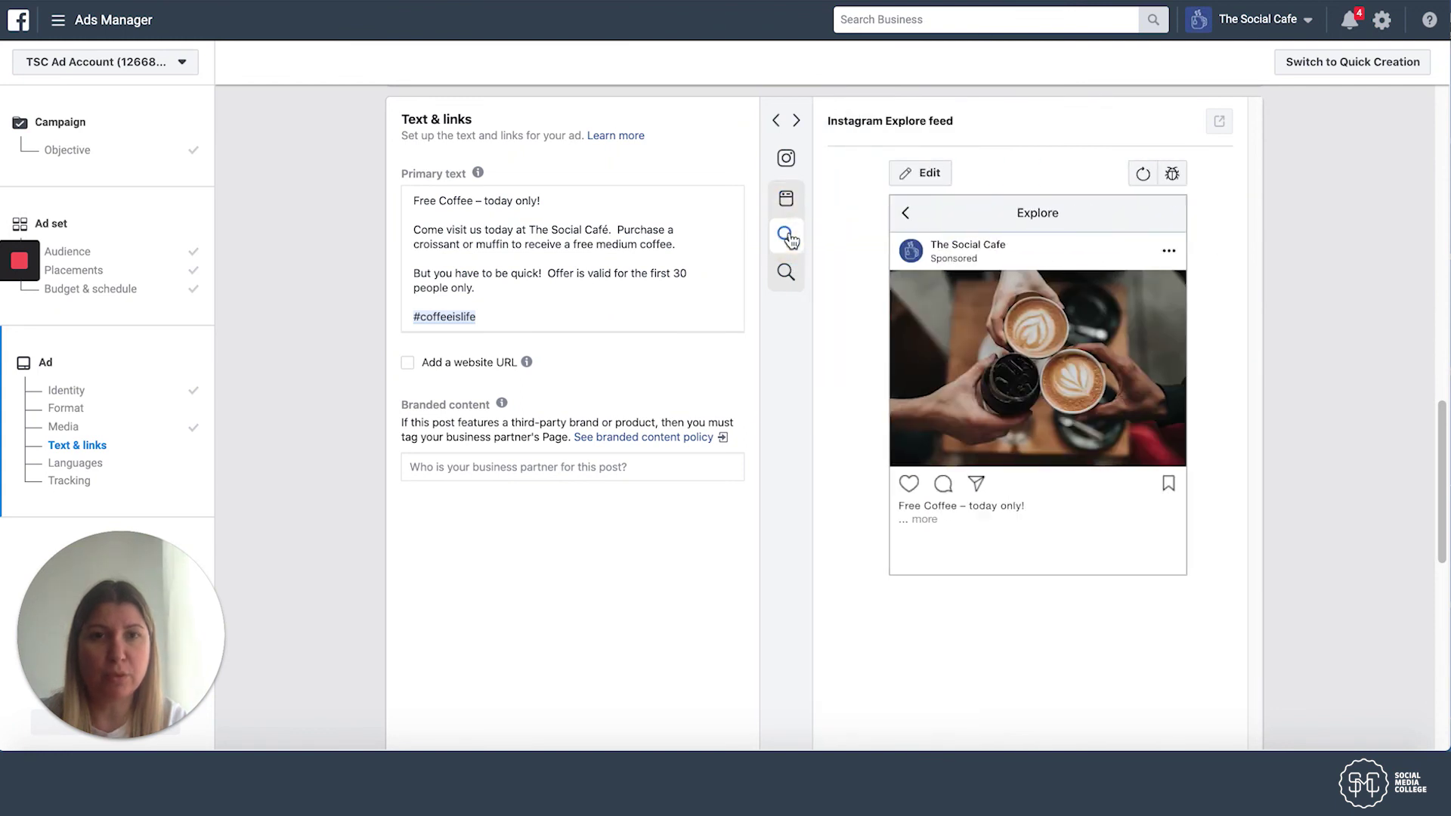
{"action": "left_click", "coordinate": [788, 278]}
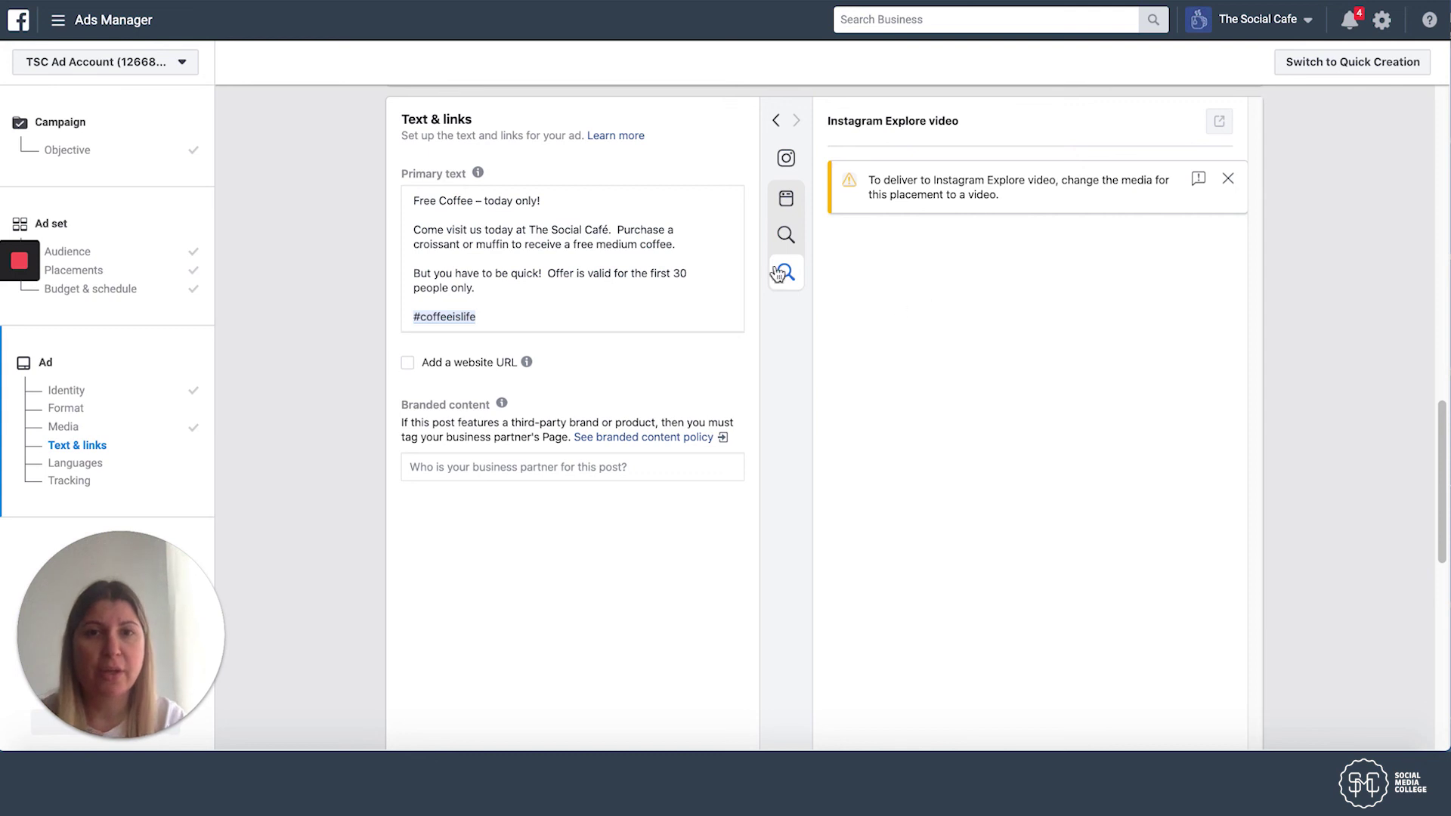
{"action": "left_click", "coordinate": [784, 240]}
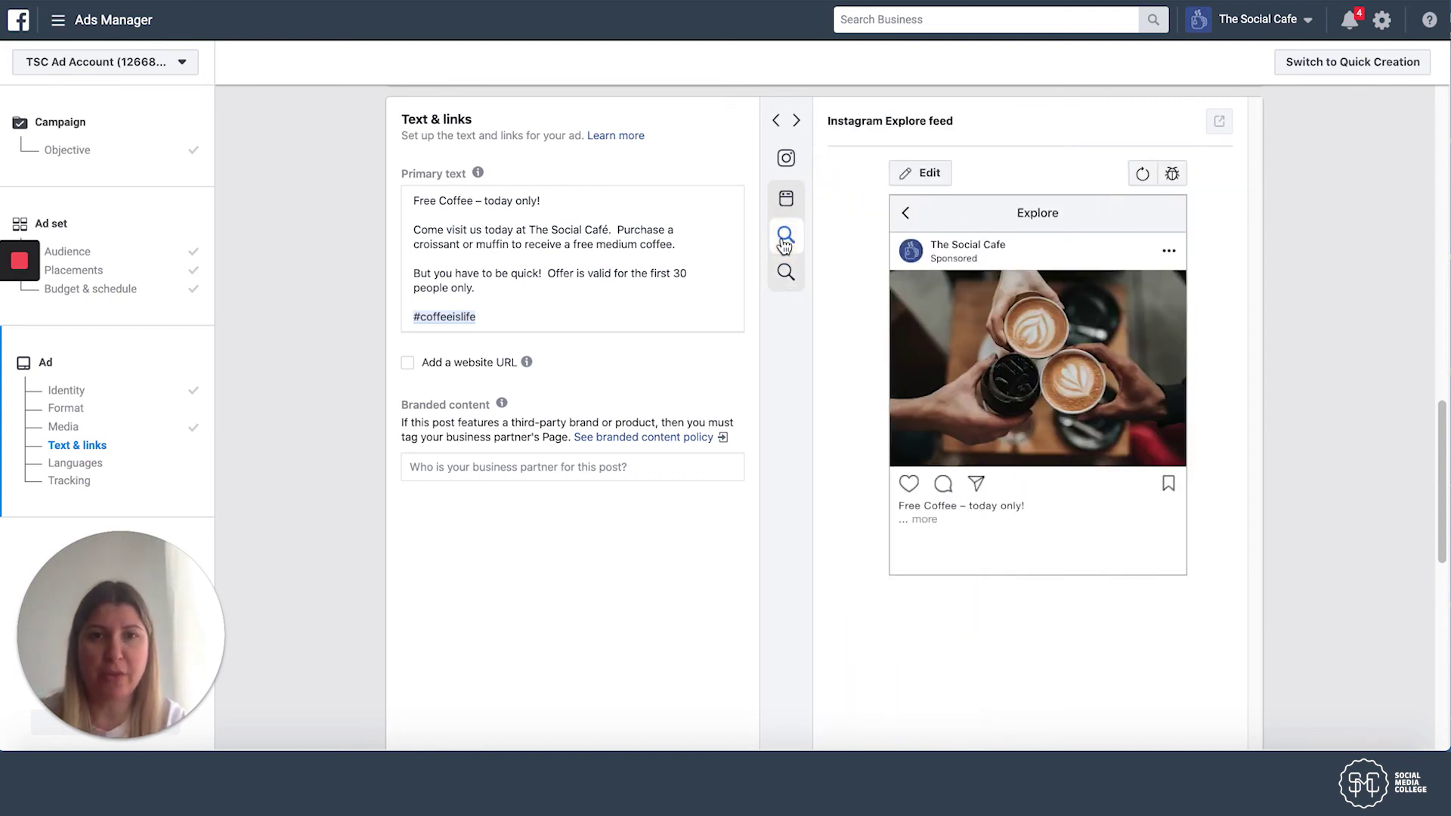
{"action": "left_click", "coordinate": [787, 199]}
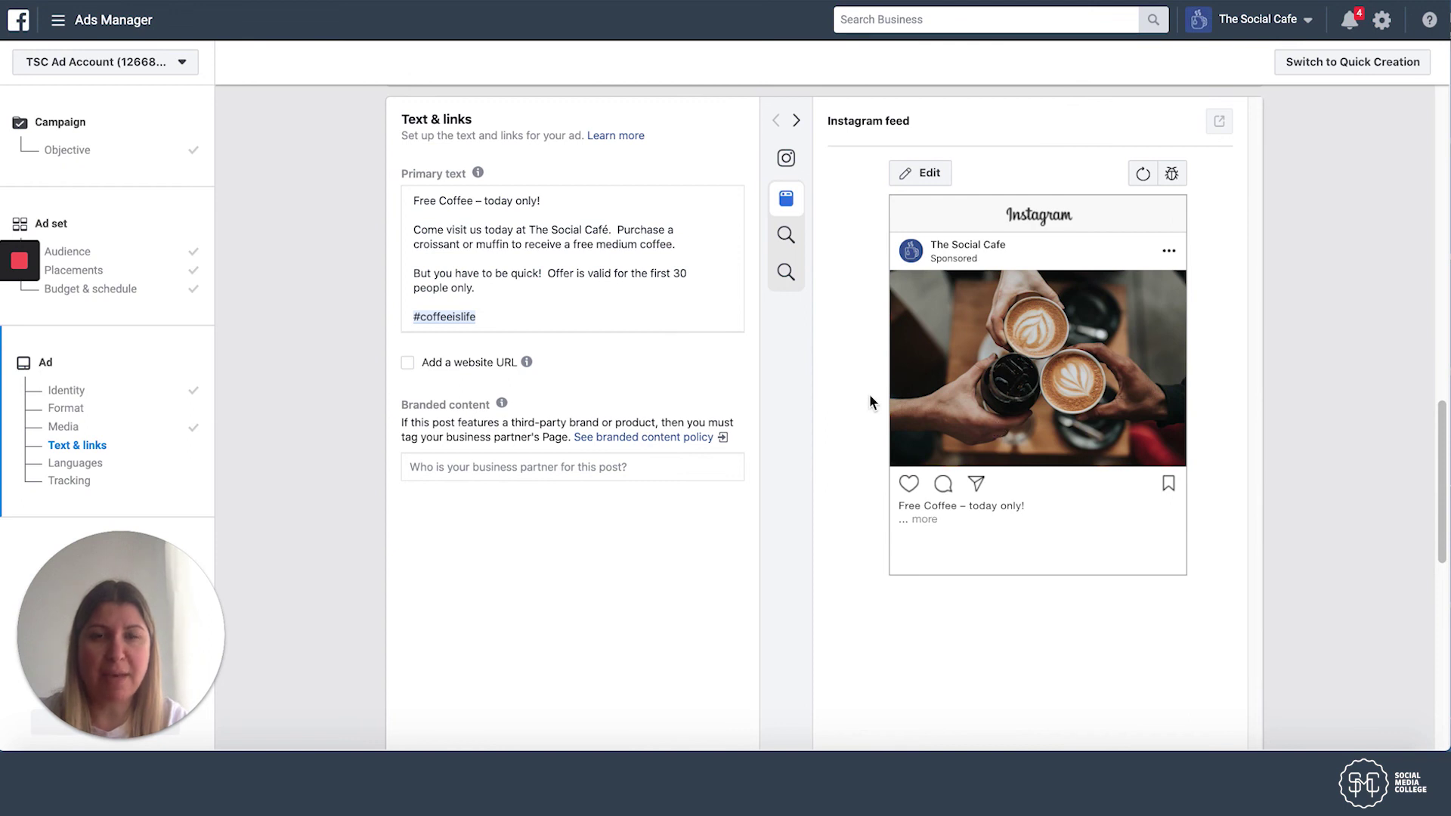
Step: Enable Facebook pixel conversion tracking for the ad
{"action": "scroll", "coordinate": [870, 393], "scroll_direction": "down", "scroll_amount": 5}
{"action": "scroll", "coordinate": [869, 394], "scroll_direction": "down", "scroll_amount": 2}
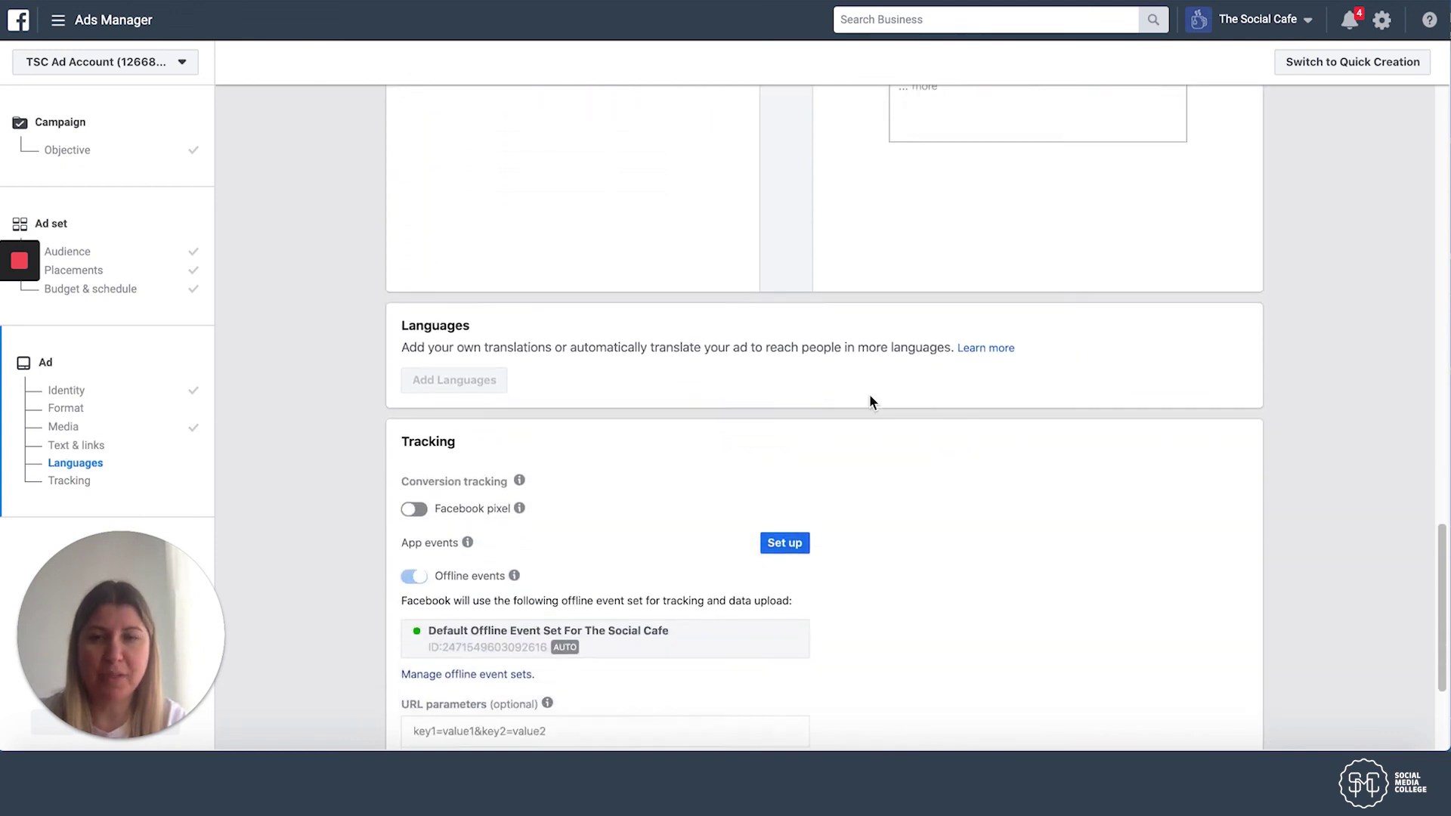
{"action": "scroll", "coordinate": [870, 396], "scroll_direction": "down", "scroll_amount": 1}
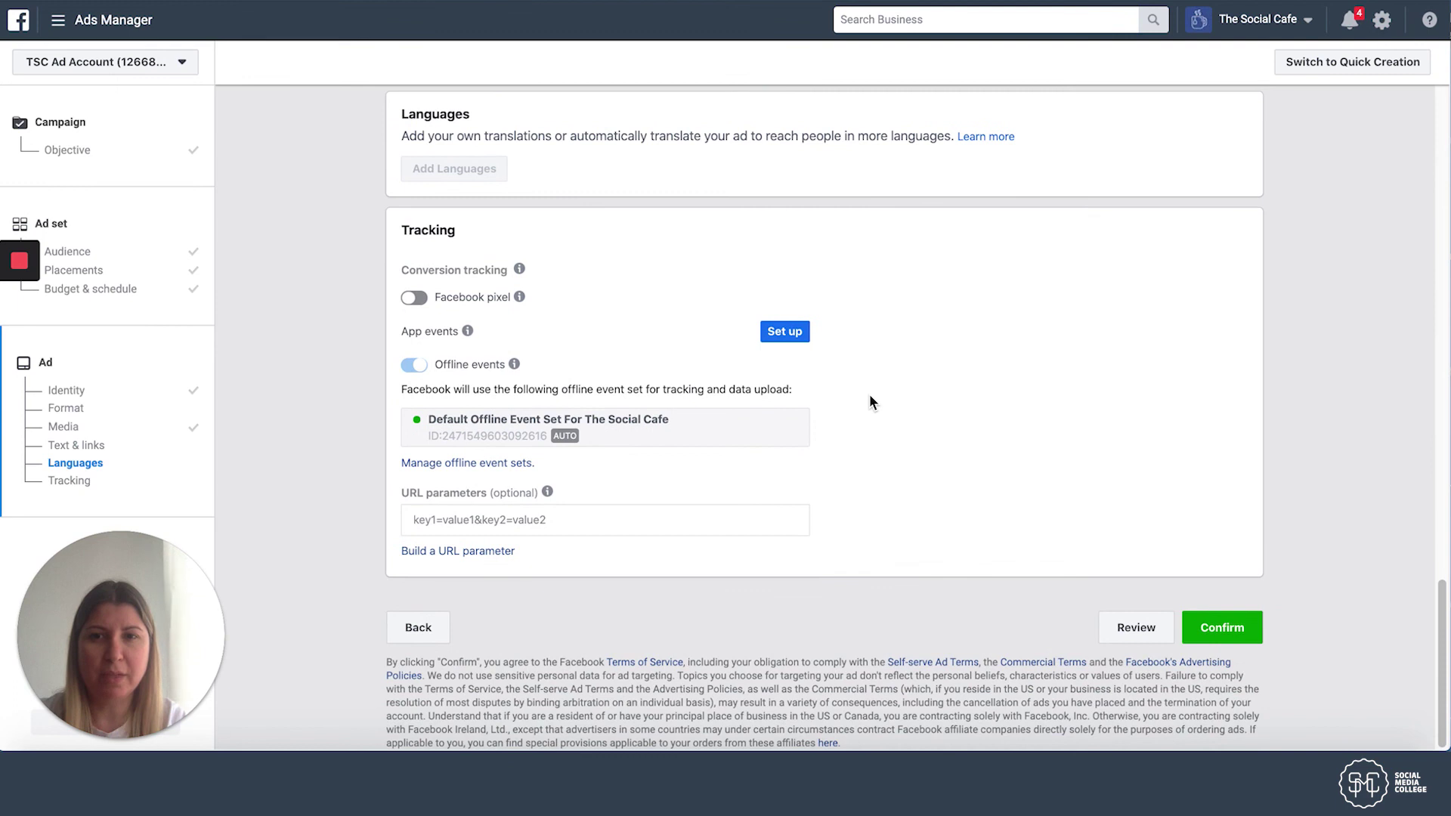
{"action": "left_click", "coordinate": [414, 299]}
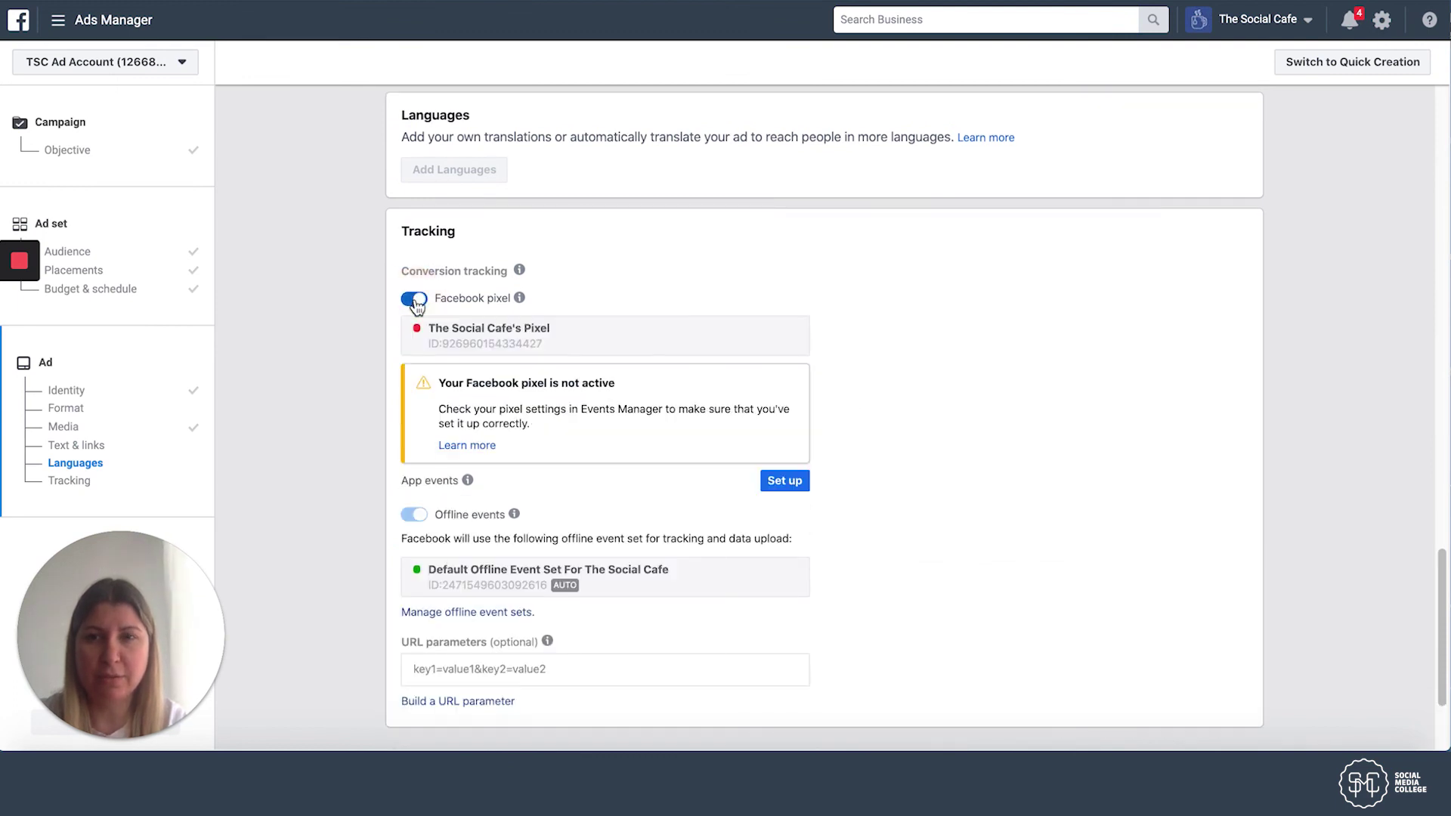
Step: Review the ad's tracking, text, media, identity and format settings, and confirm the ad for submission
{"action": "scroll", "coordinate": [946, 429], "scroll_direction": "down", "scroll_amount": 2}
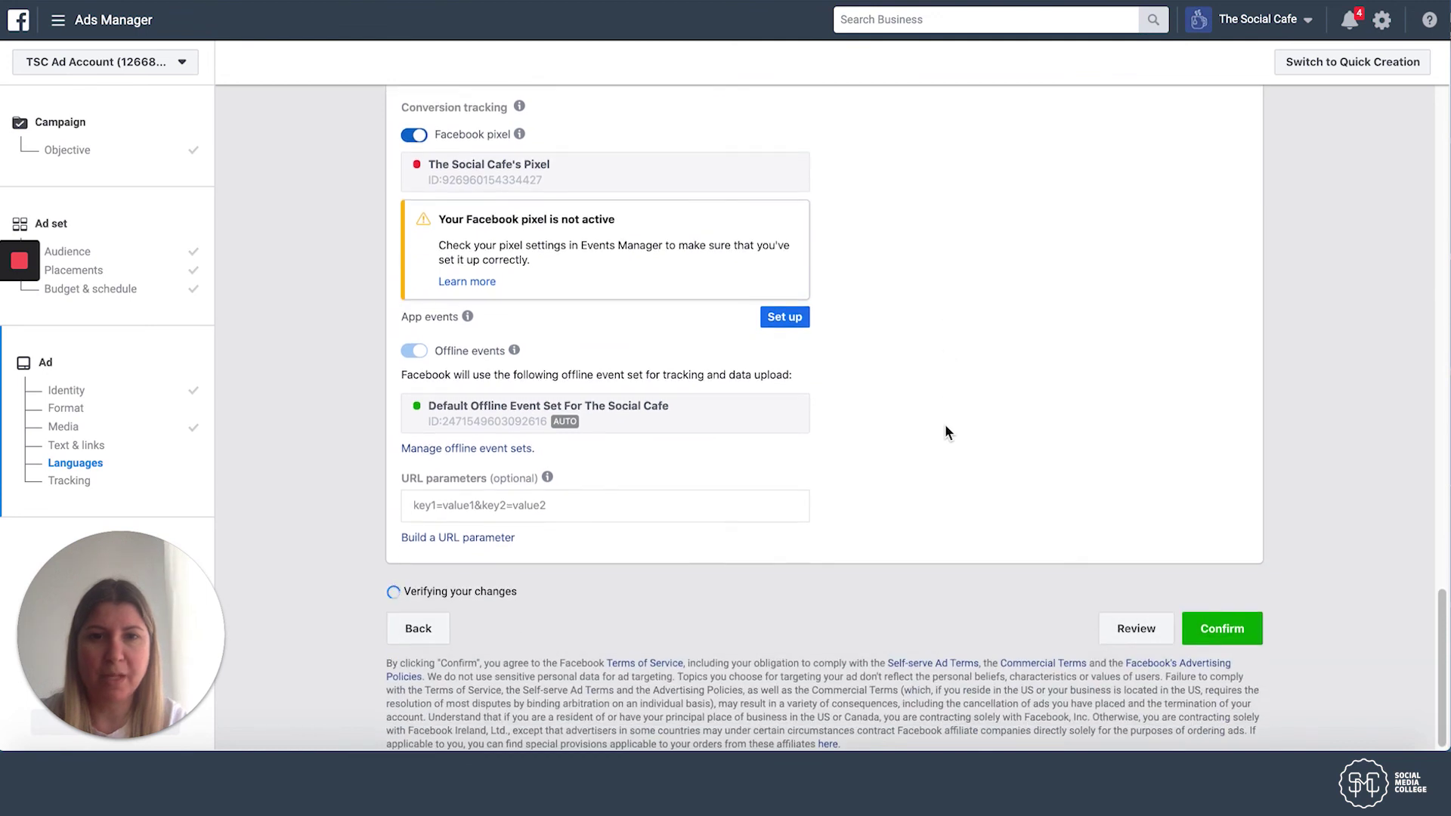
{"action": "scroll", "coordinate": [943, 449], "scroll_direction": "up", "scroll_amount": 1}
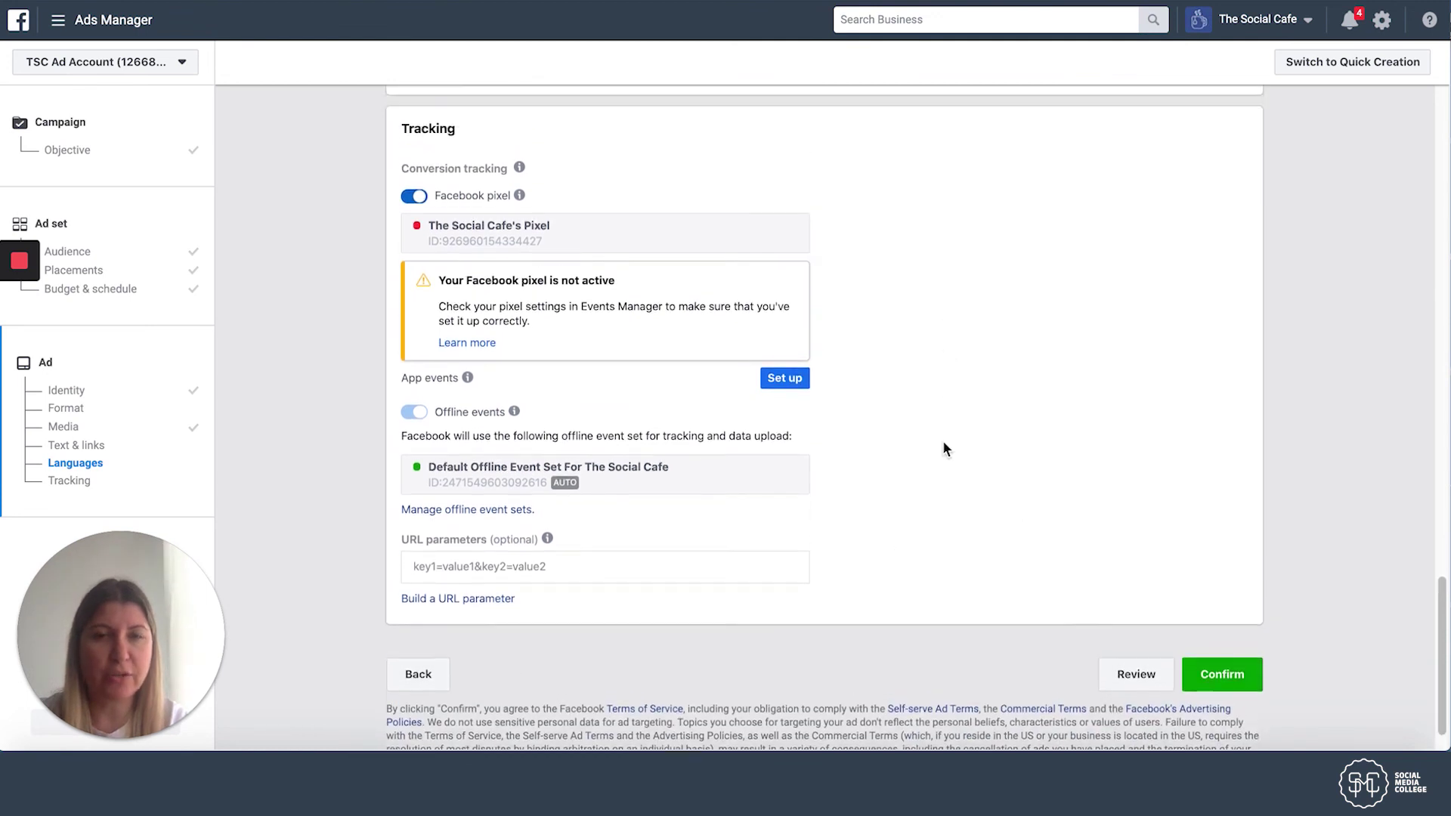
{"action": "scroll", "coordinate": [944, 449], "scroll_direction": "up", "scroll_amount": 10}
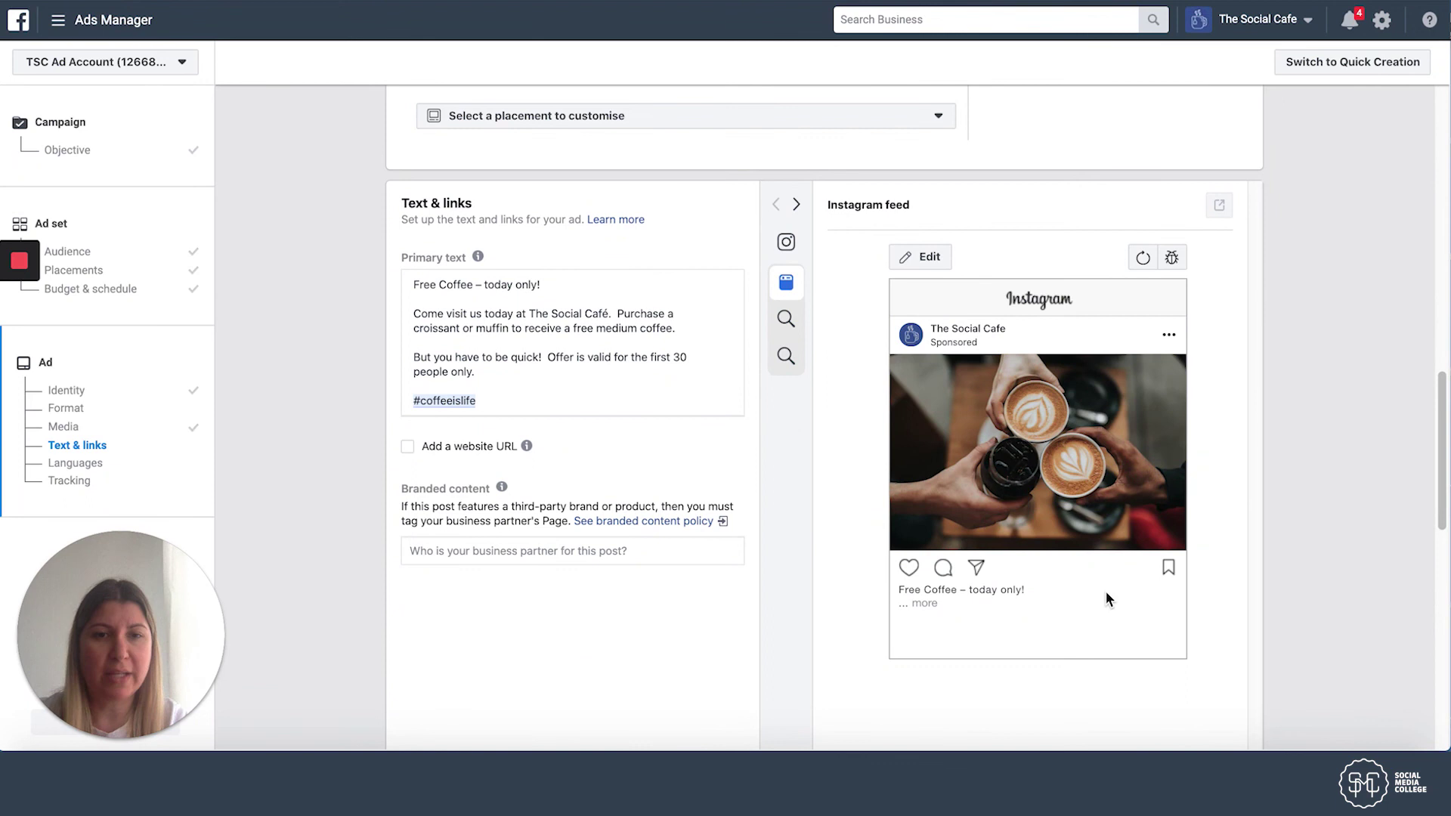
{"action": "scroll", "coordinate": [831, 526], "scroll_direction": "up", "scroll_amount": 5}
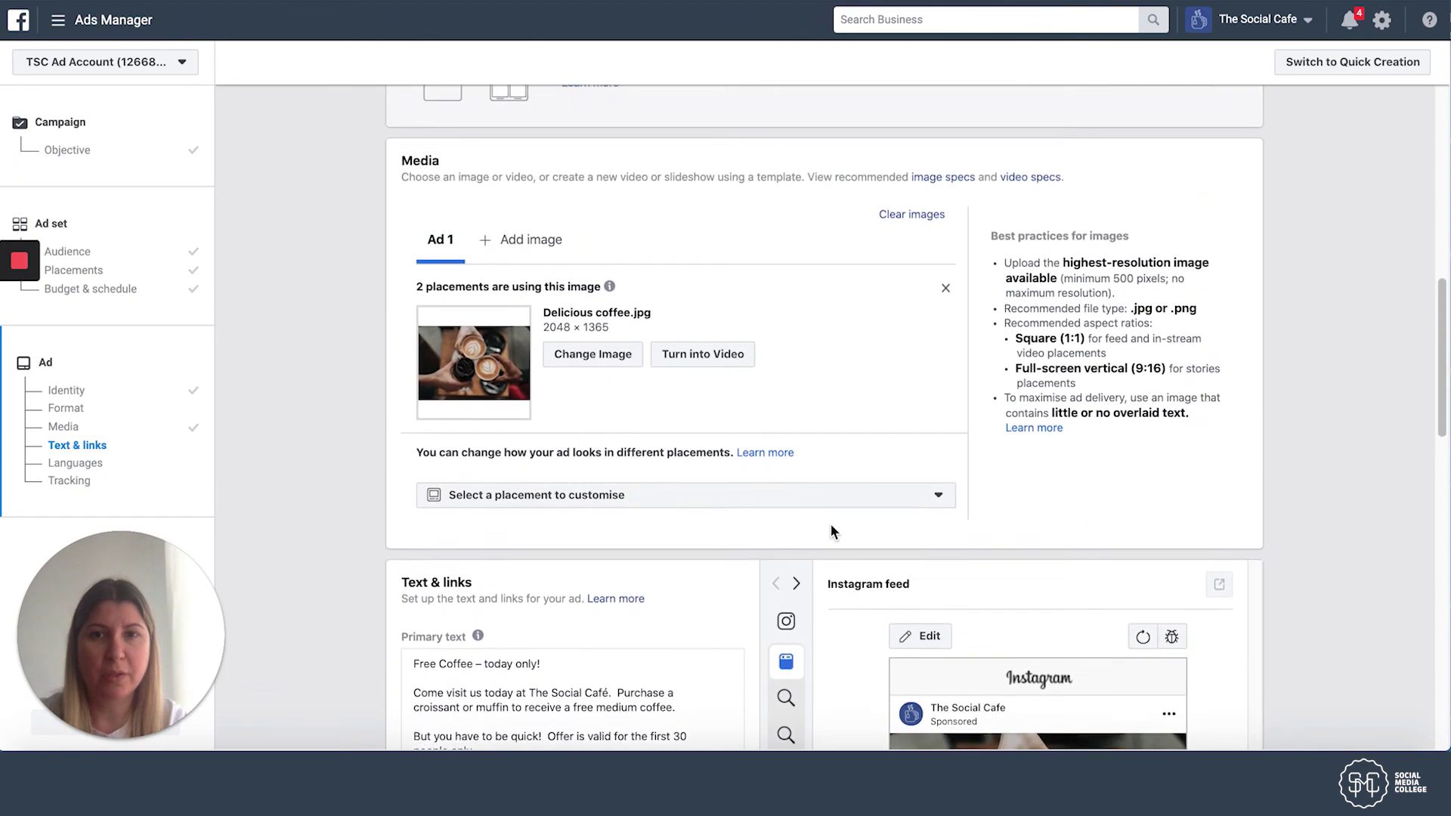
{"action": "scroll", "coordinate": [832, 529], "scroll_direction": "down", "scroll_amount": 2}
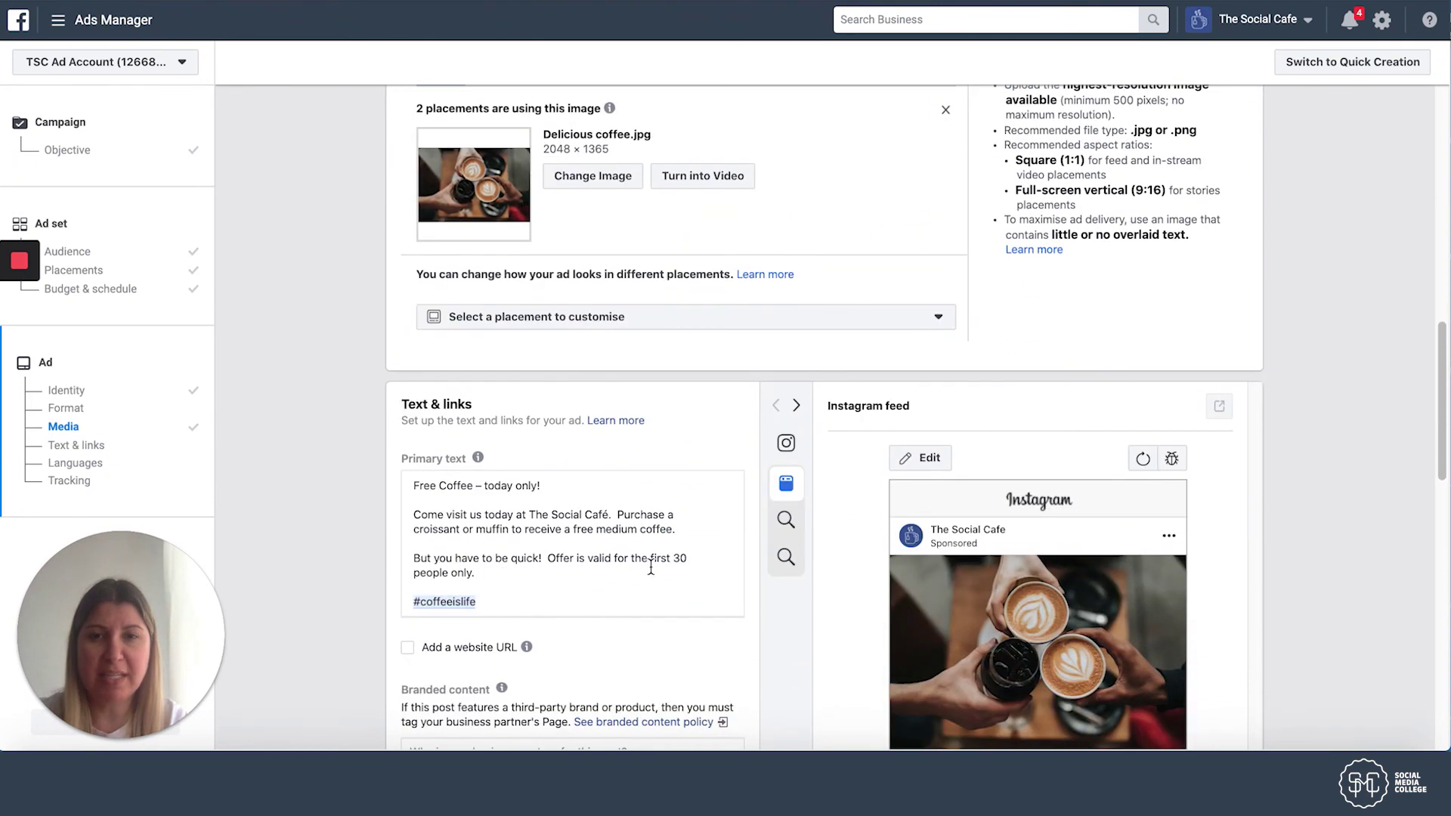
{"action": "scroll", "coordinate": [651, 565], "scroll_direction": "up", "scroll_amount": 10}
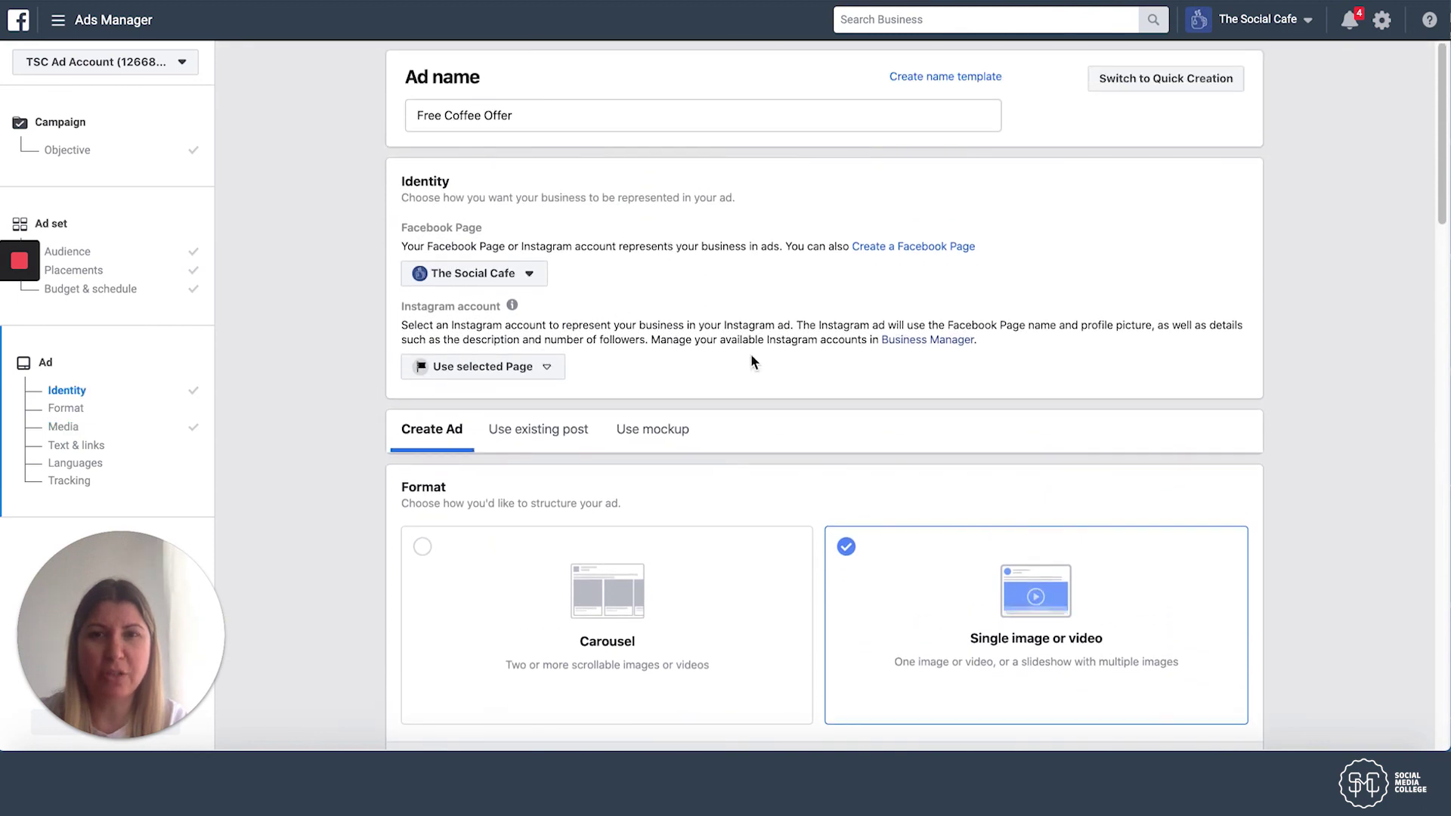
{"action": "scroll", "coordinate": [751, 354], "scroll_direction": "down", "scroll_amount": 10}
{"action": "scroll", "coordinate": [750, 354], "scroll_direction": "down", "scroll_amount": 15}
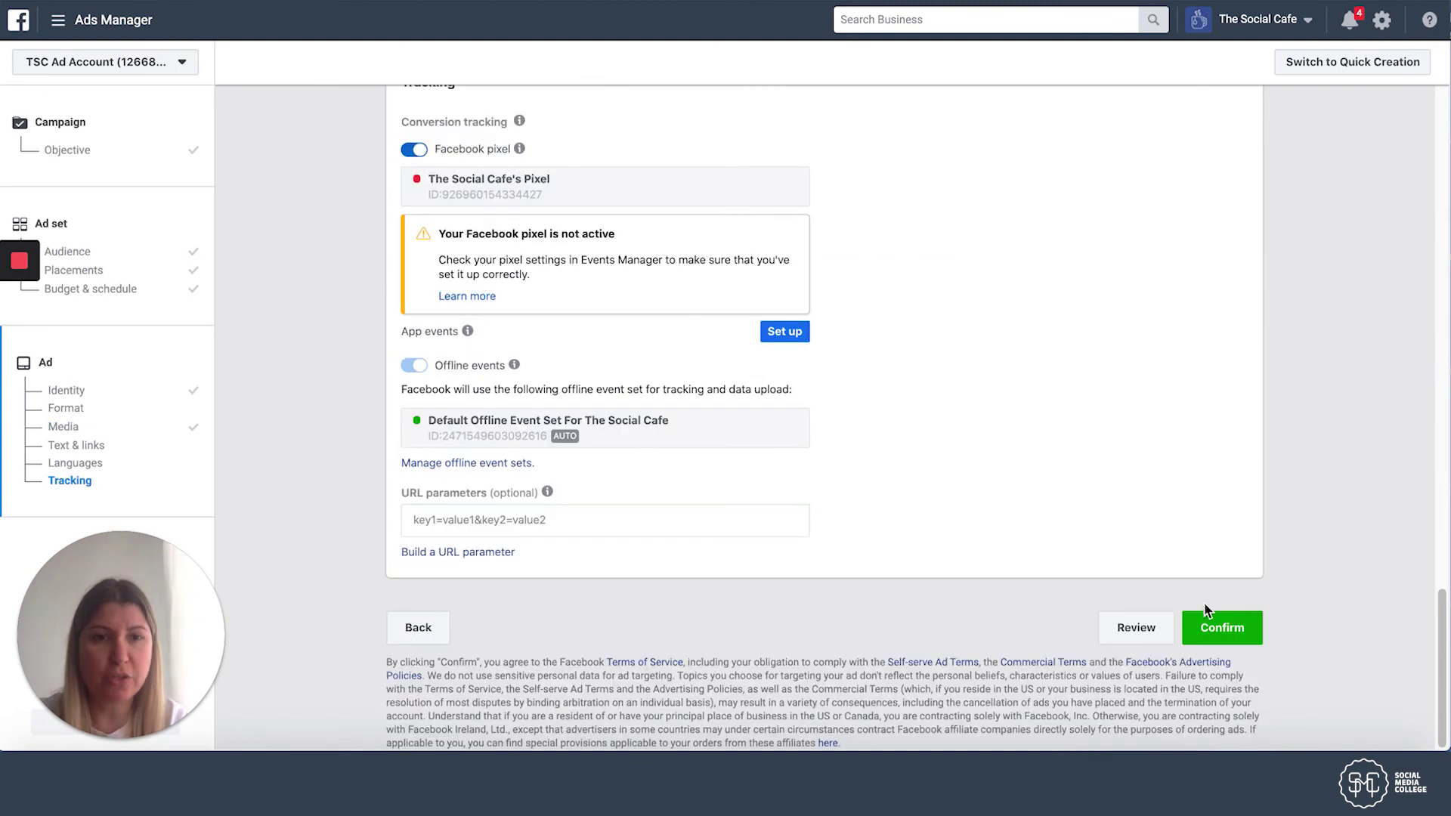
{"action": "left_click", "coordinate": [1218, 636]}
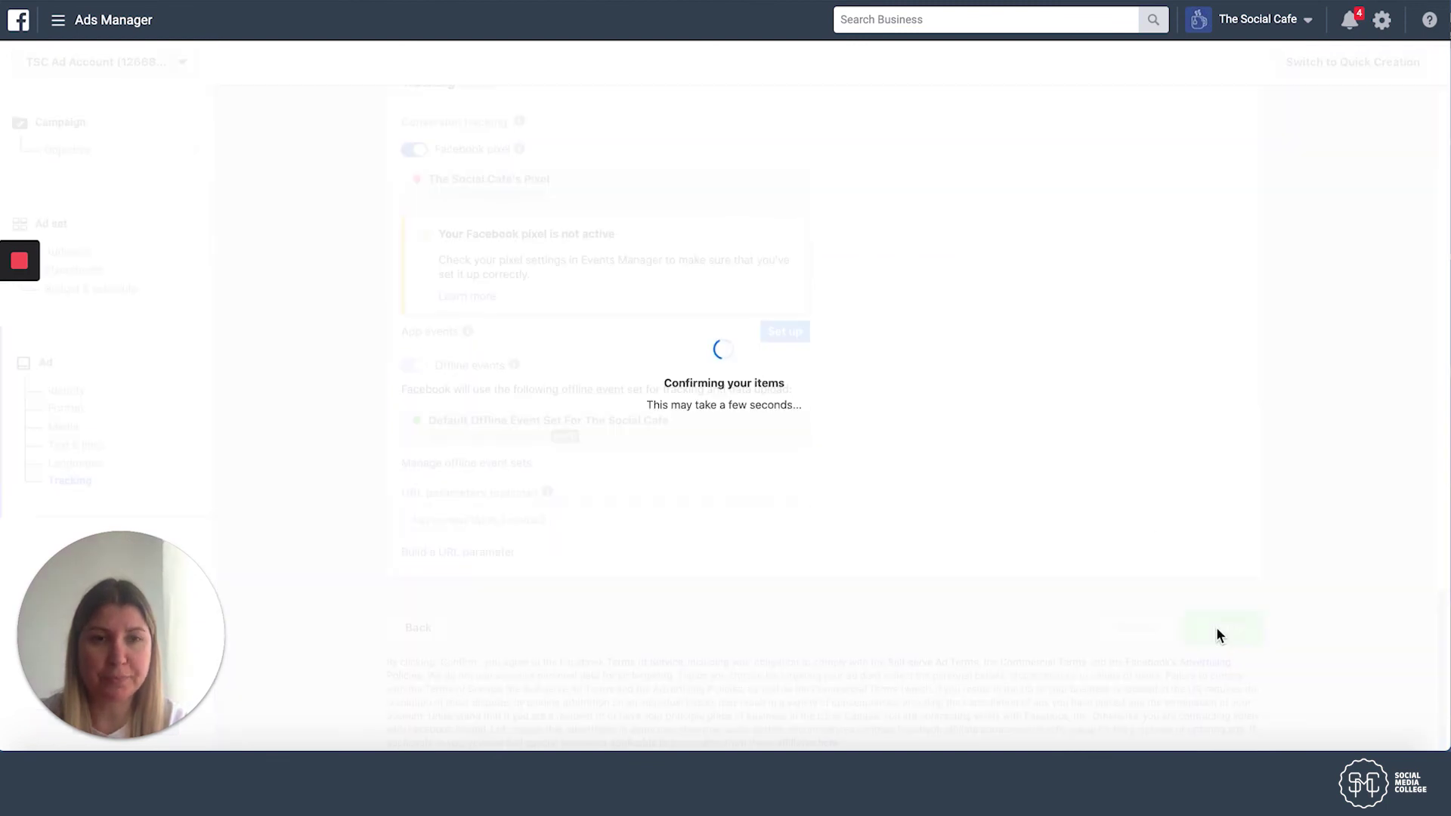